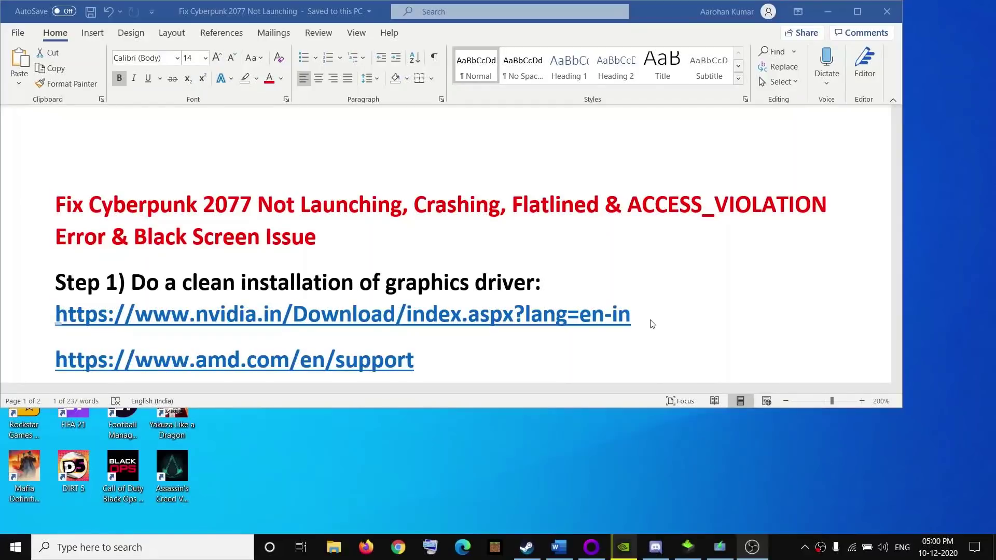
Copy the NVIDIA driver download link from Step 1 of the guide and open a new Chrome tab.
scroll(653, 324, up, 2)
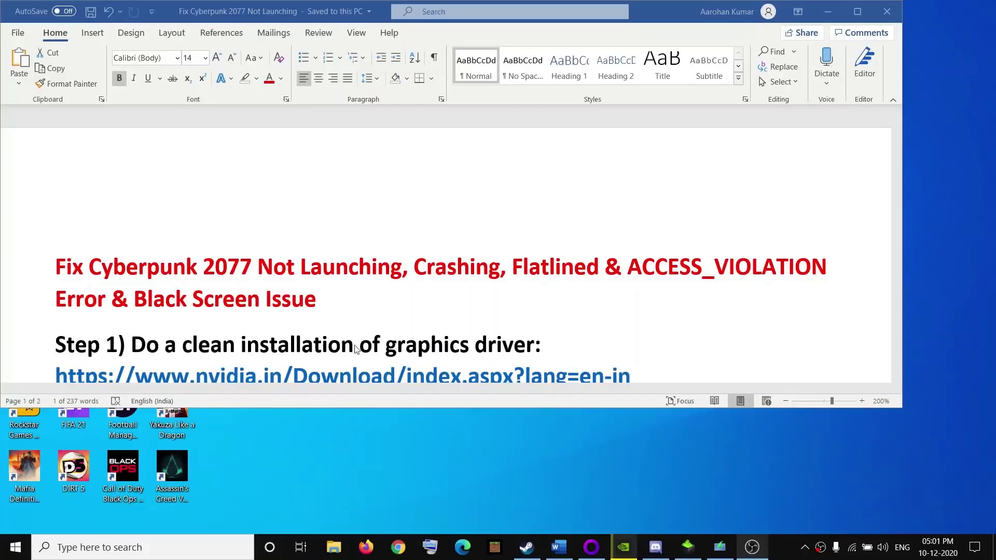
drag(545, 345, 395, 337)
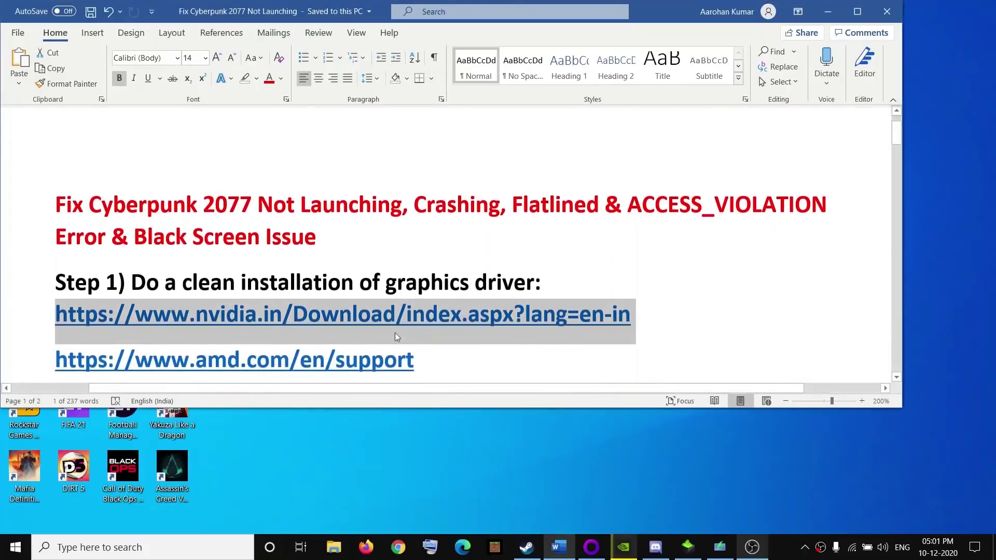
right_click(522, 323)
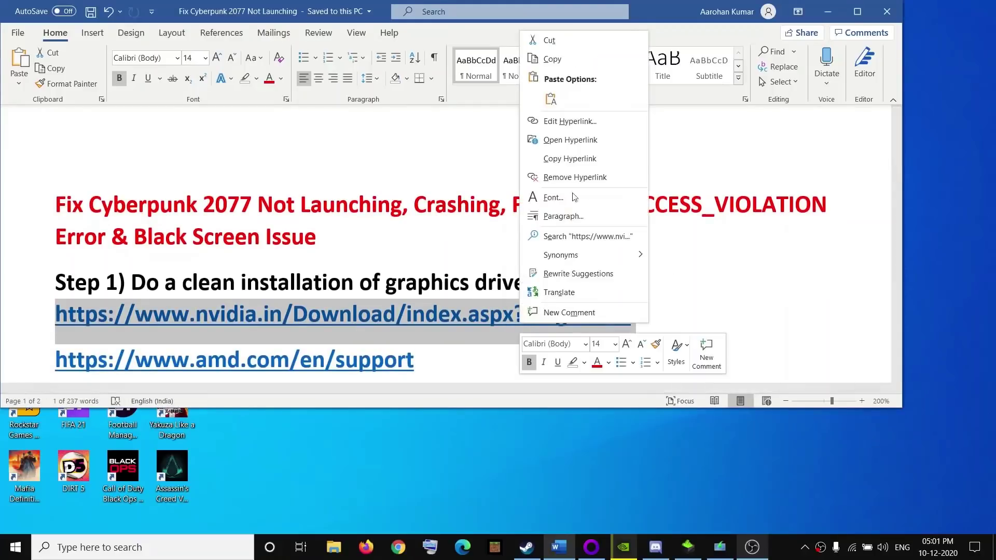
click(552, 58)
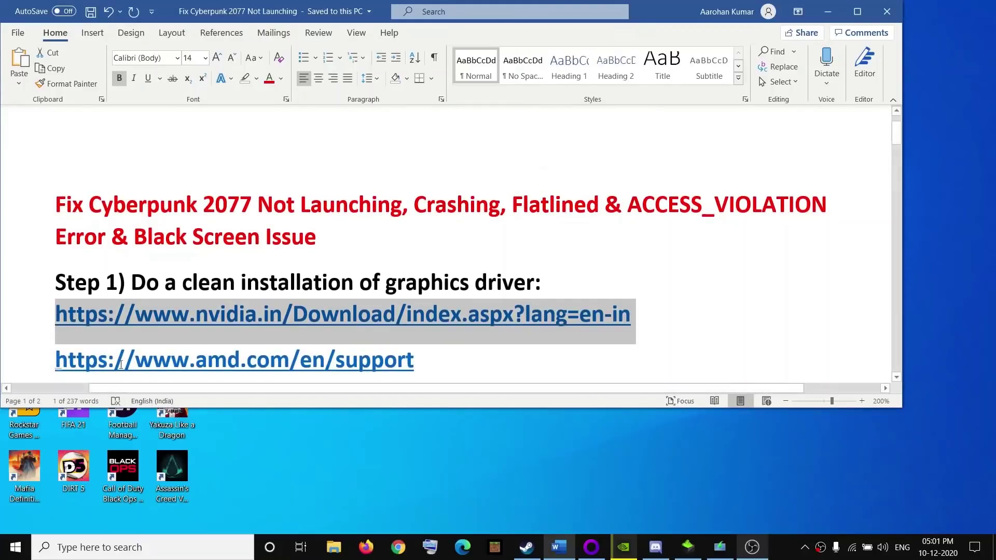
click(398, 547)
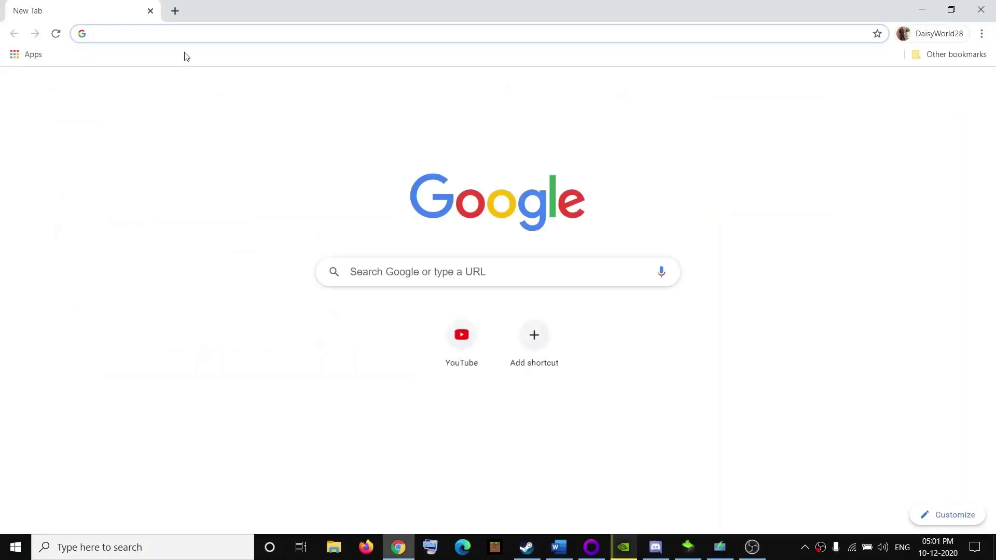
Load the NVIDIA page and download the GeForce GTX 1050 Windows 10 64-bit driver 460.79.
key(ctrl+v)
key(Return)
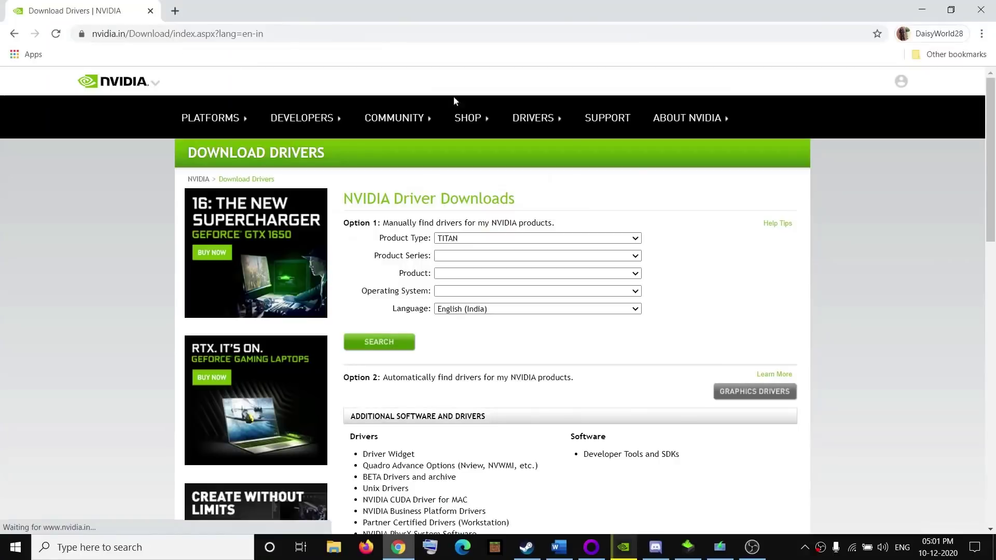
click(783, 548)
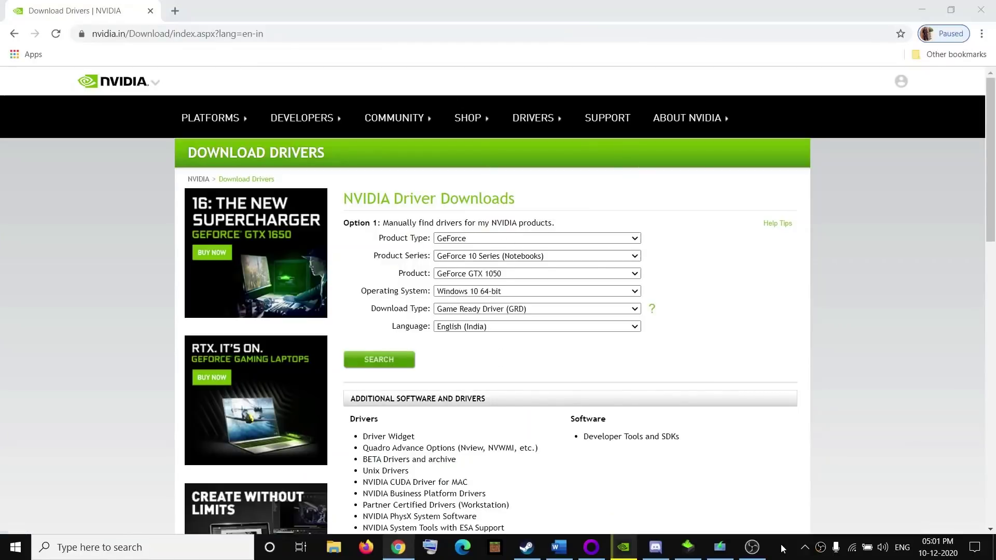
click(390, 361)
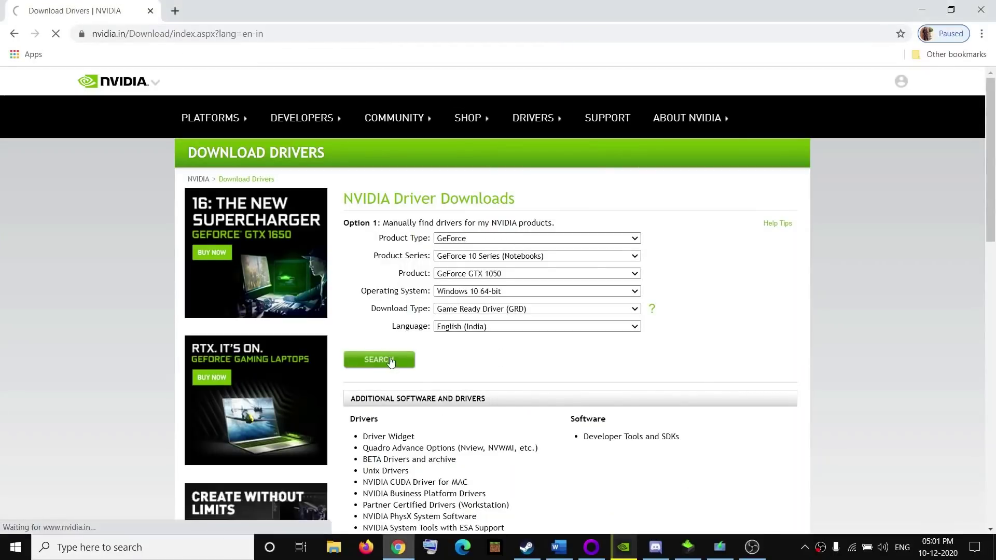
click(381, 294)
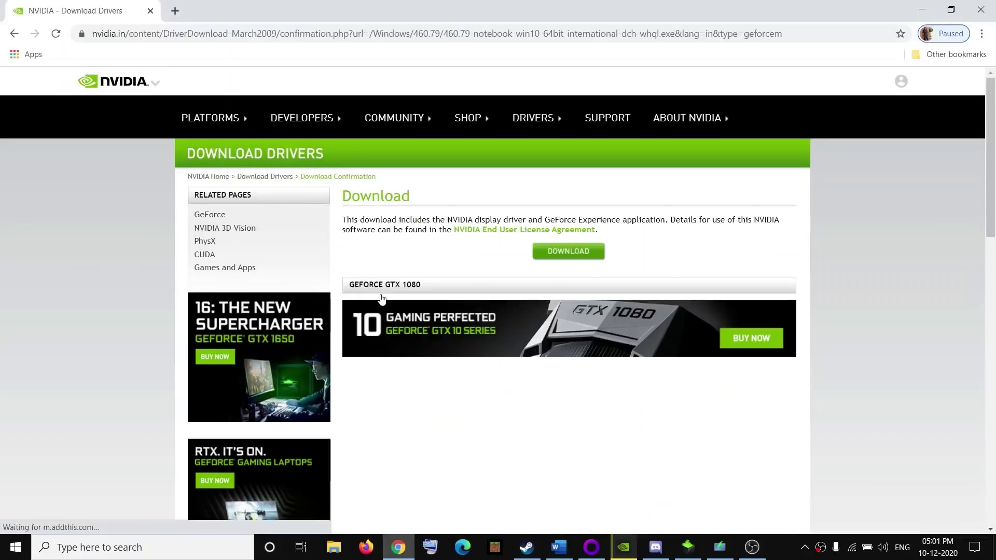
click(576, 253)
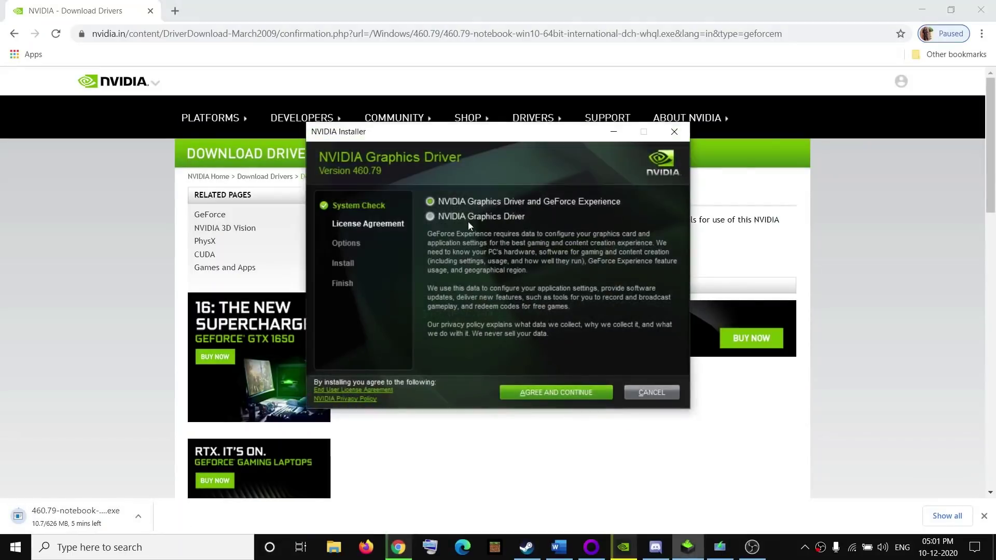
Accept the NVIDIA license and choose a Custom (Advanced) install with 'Perform a clean installation' ticked.
key(Return)
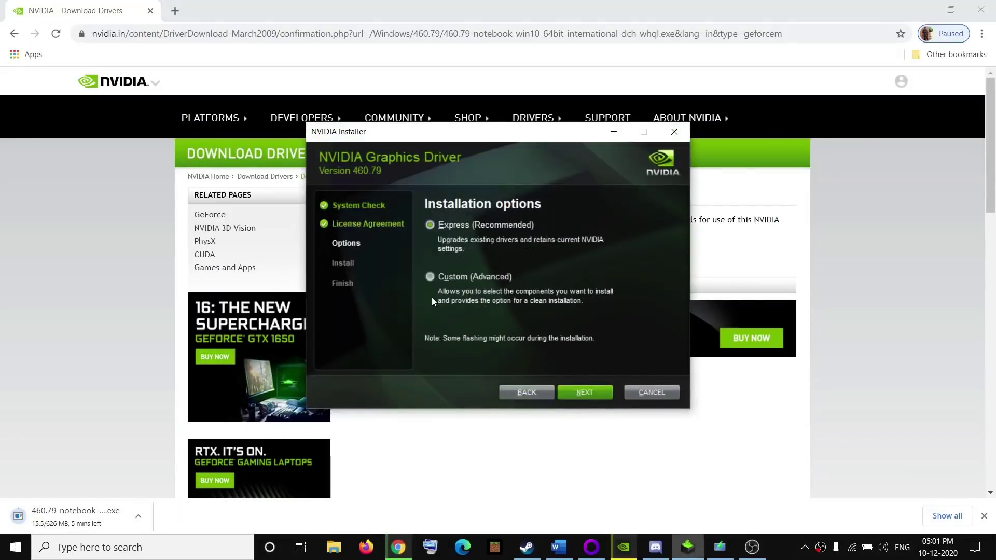
click(581, 394)
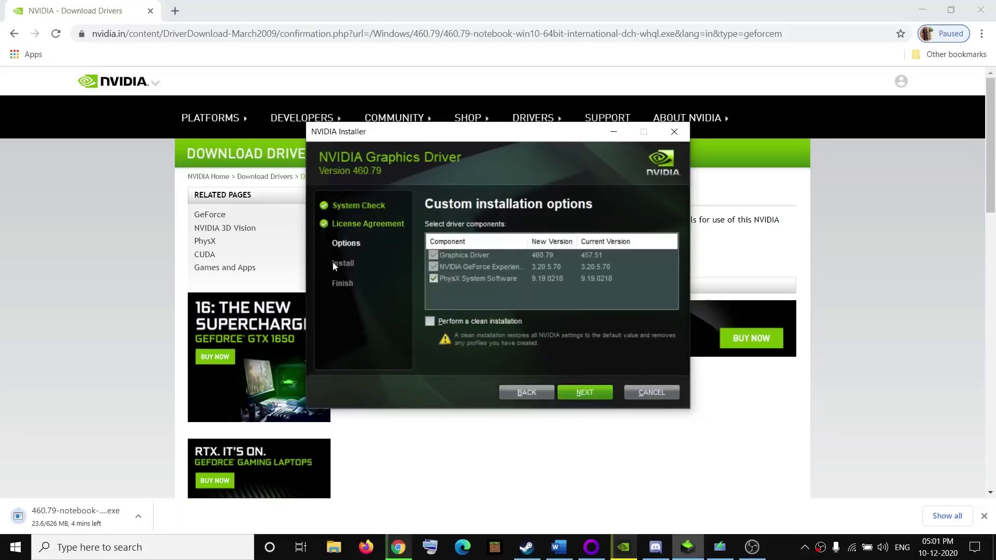
click(431, 322)
click(844, 392)
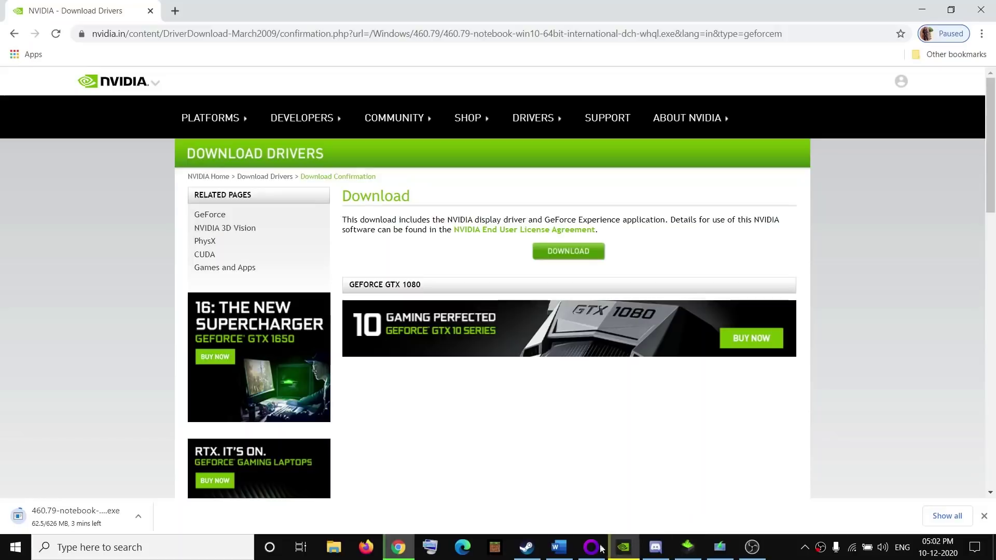
Scroll the guide to Step 2 on Steam and GOG overlays, highlight 'steam', and switch to Steam.
click(566, 551)
scroll(253, 306, down, 3)
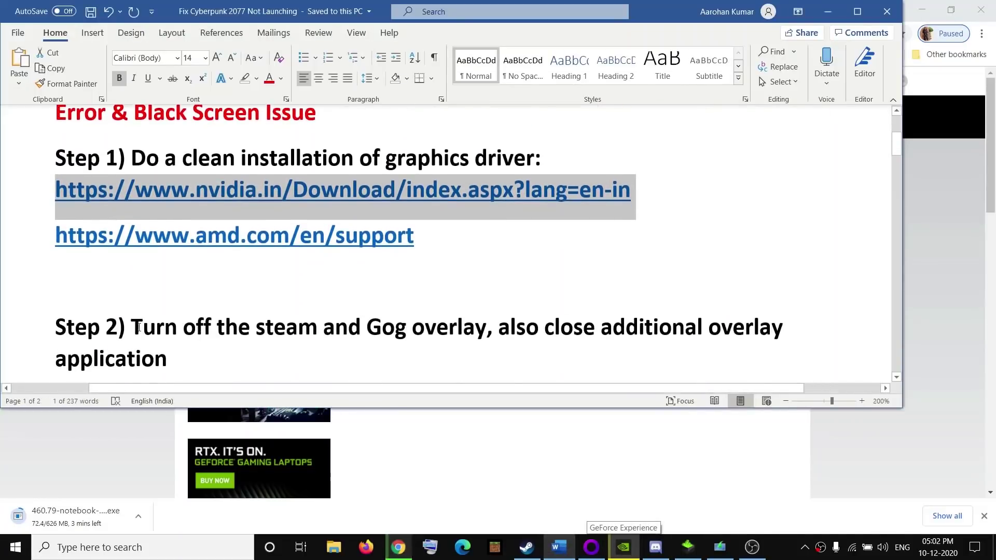
drag(139, 327, 486, 327)
click(183, 327)
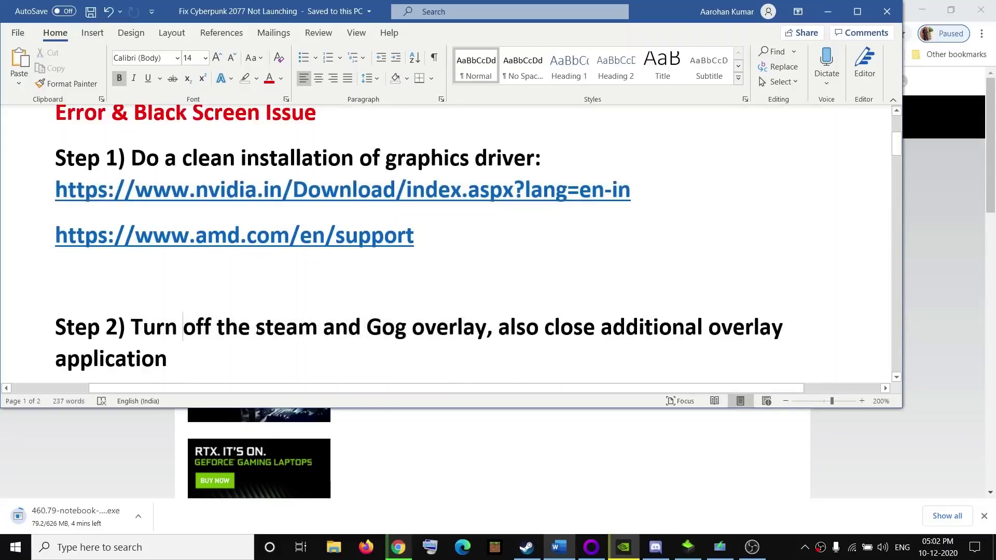
double_click(257, 328)
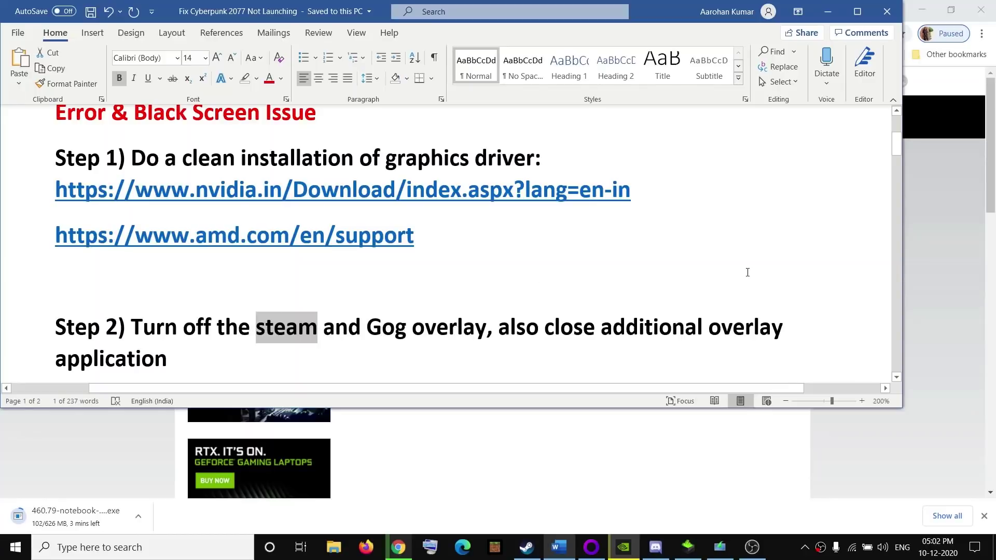
click(526, 547)
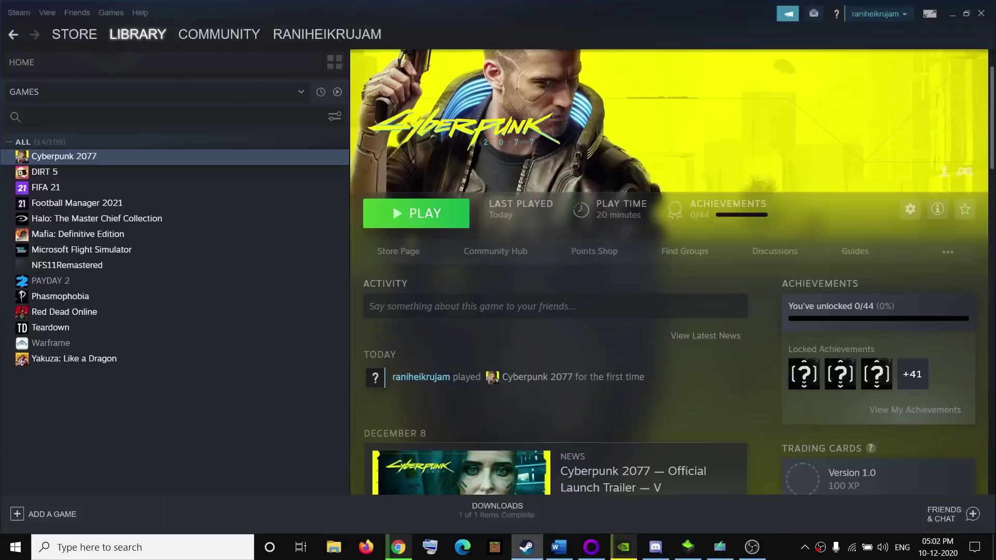
Uncheck 'Enable the Steam Overlay while in-game' in Steam Settings > In-Game.
click(20, 14)
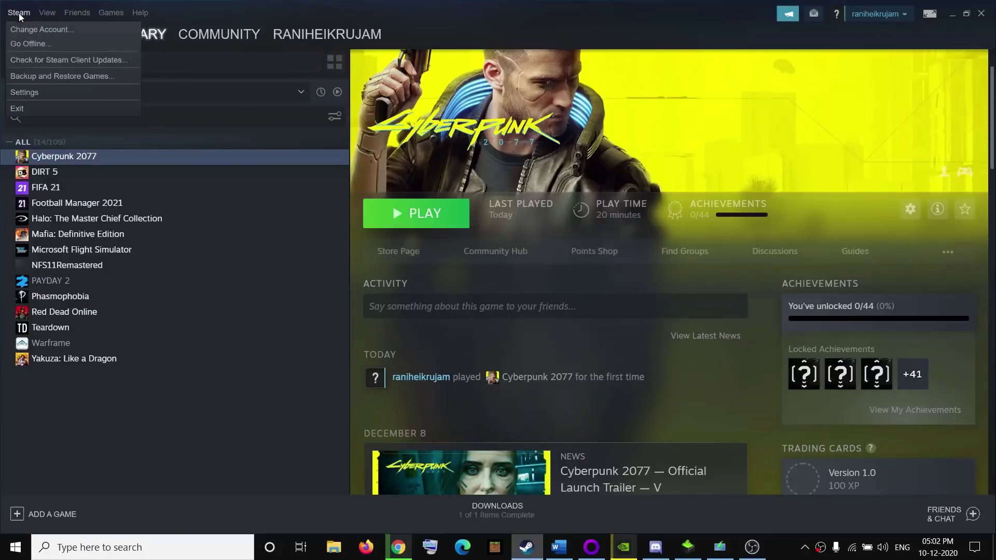
click(26, 93)
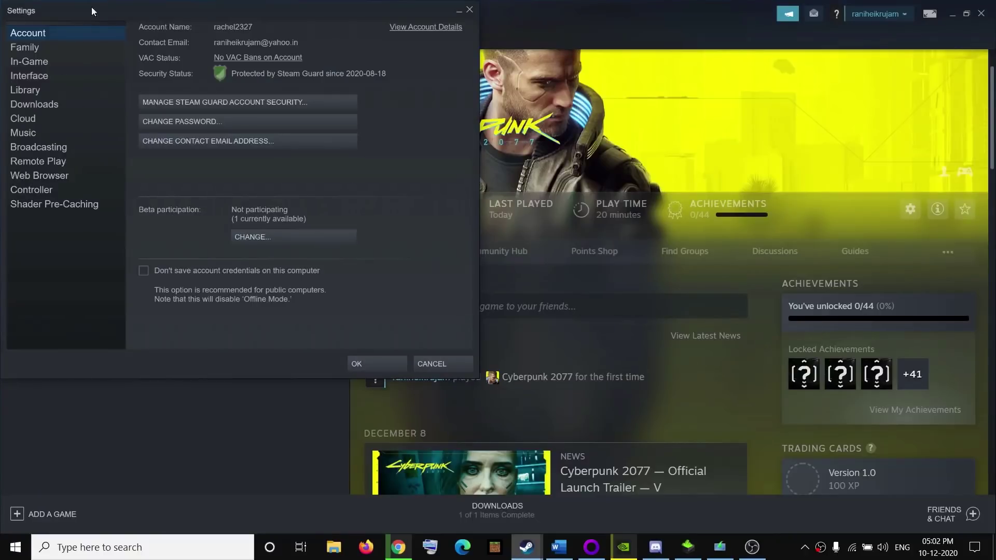
drag(91, 7, 349, 69)
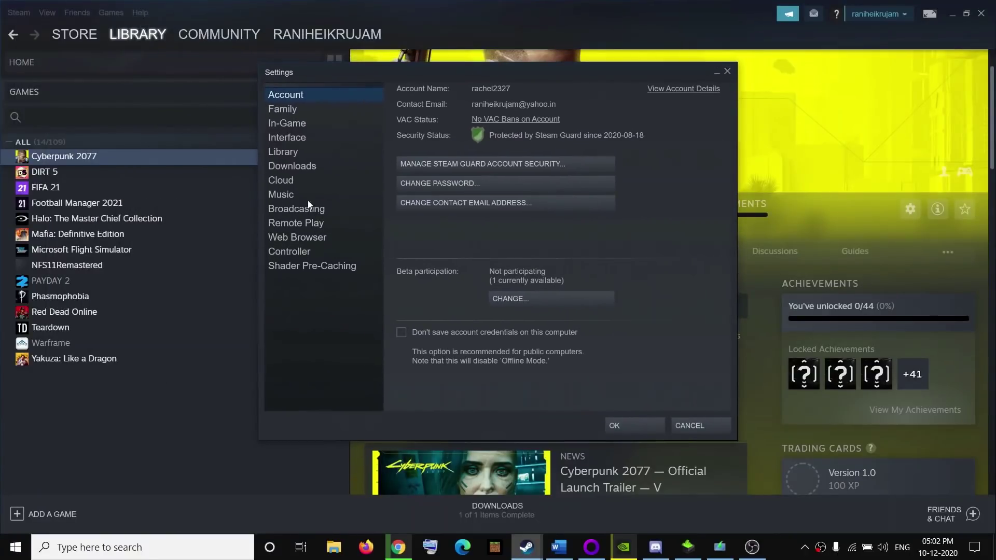
click(294, 124)
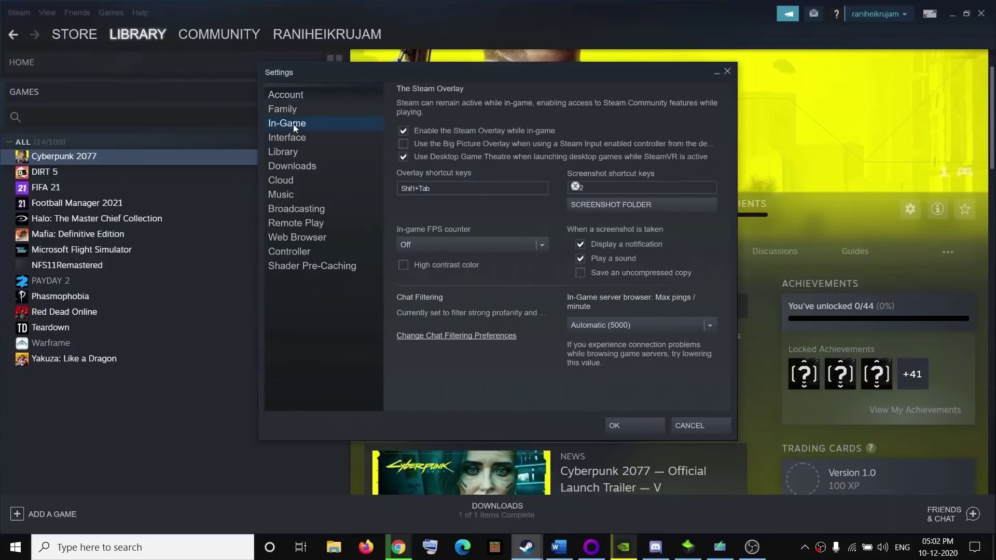
click(404, 132)
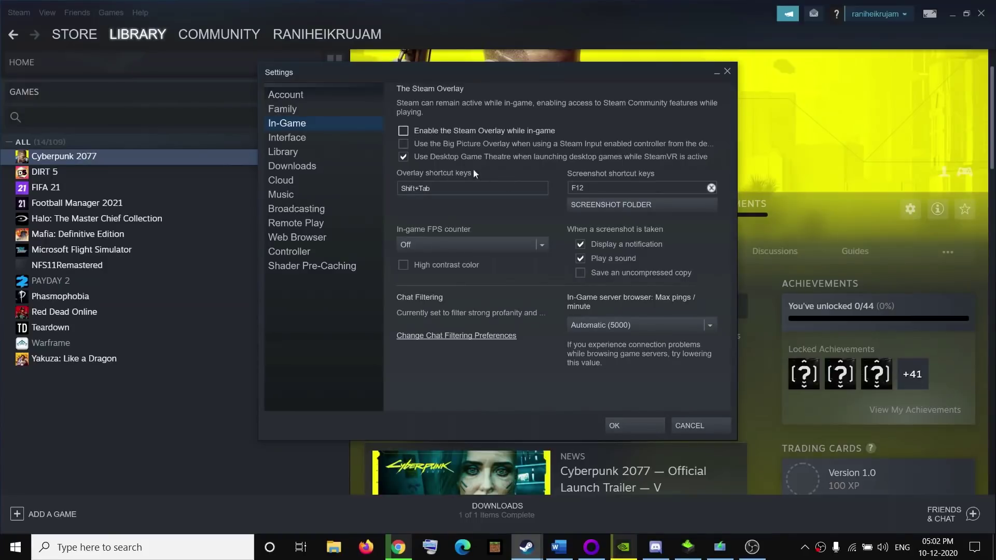
Save Steam settings, disable the Steam Overlay in Cyberpunk 2077's properties, and minimize Steam.
click(633, 428)
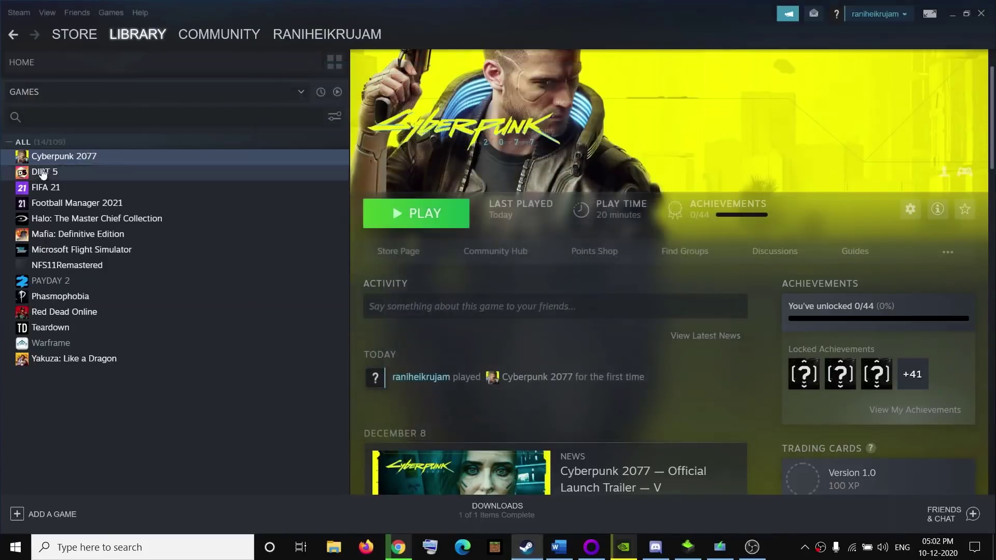
right_click(78, 158)
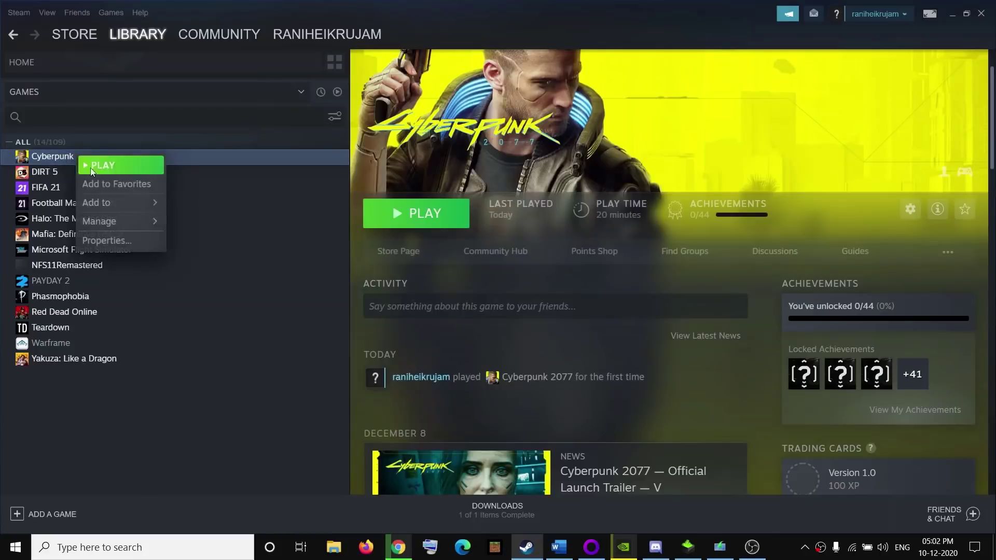
click(117, 240)
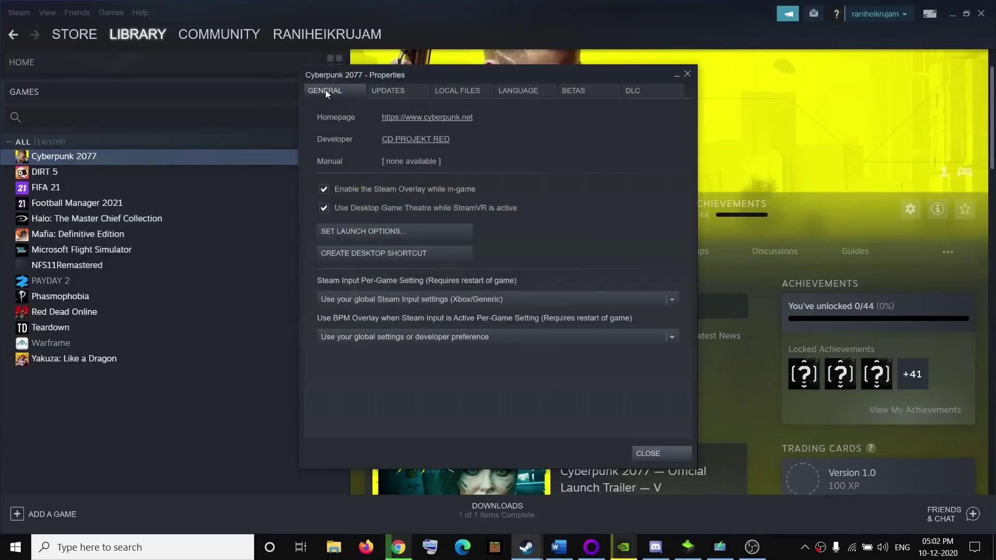
click(325, 190)
click(658, 452)
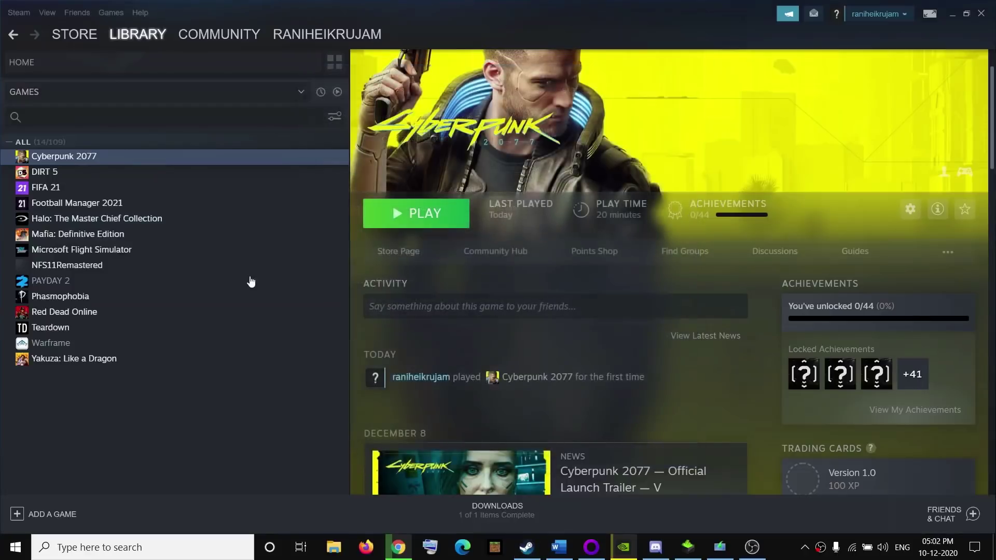
click(950, 14)
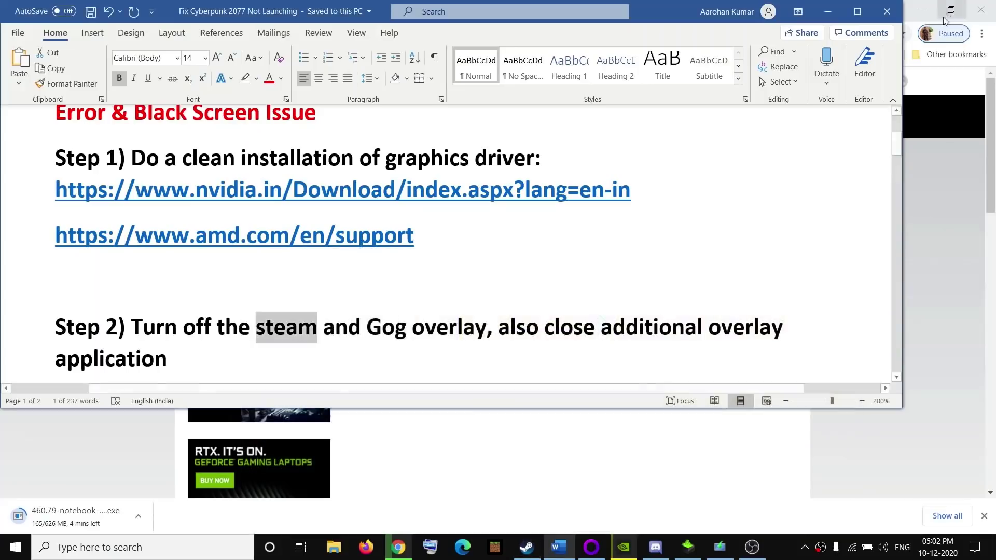
Uncheck the Overlay game feature in GOG Galaxy settings, then close settings and minimize GOG Galaxy.
click(592, 548)
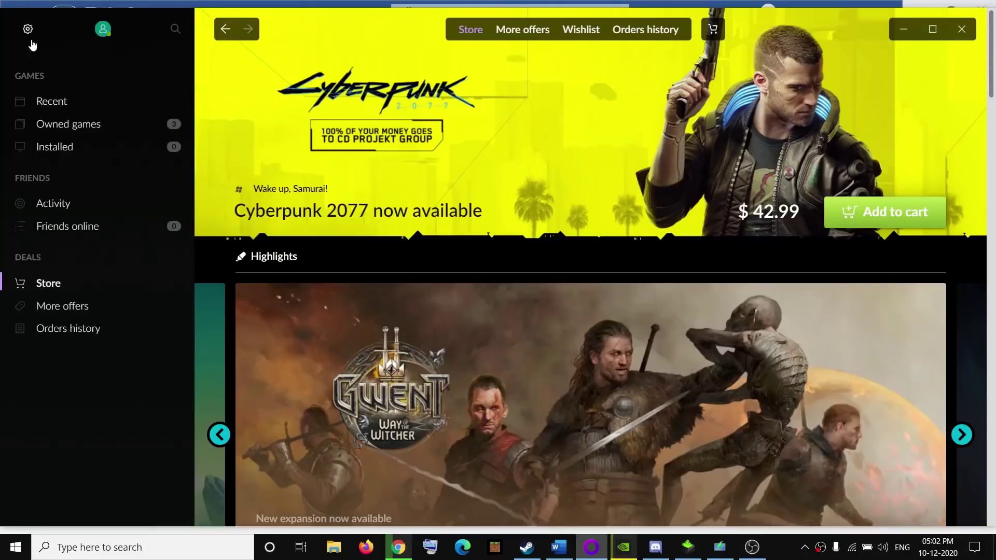
click(27, 28)
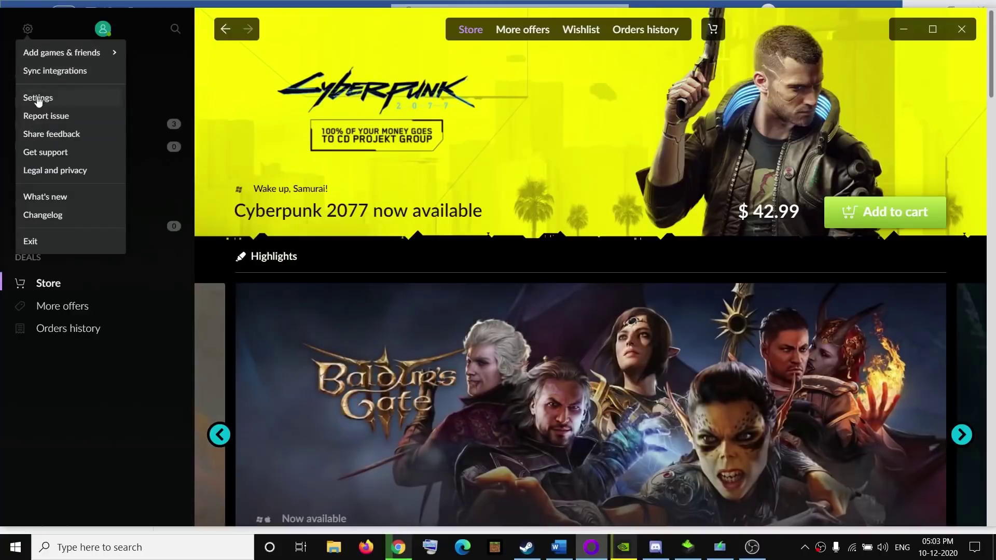
click(27, 28)
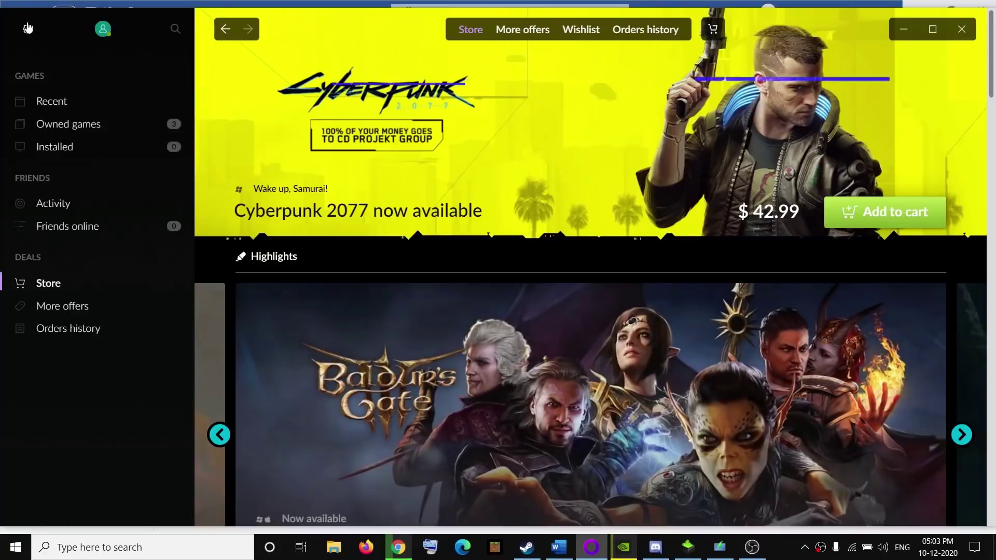
click(28, 28)
click(78, 98)
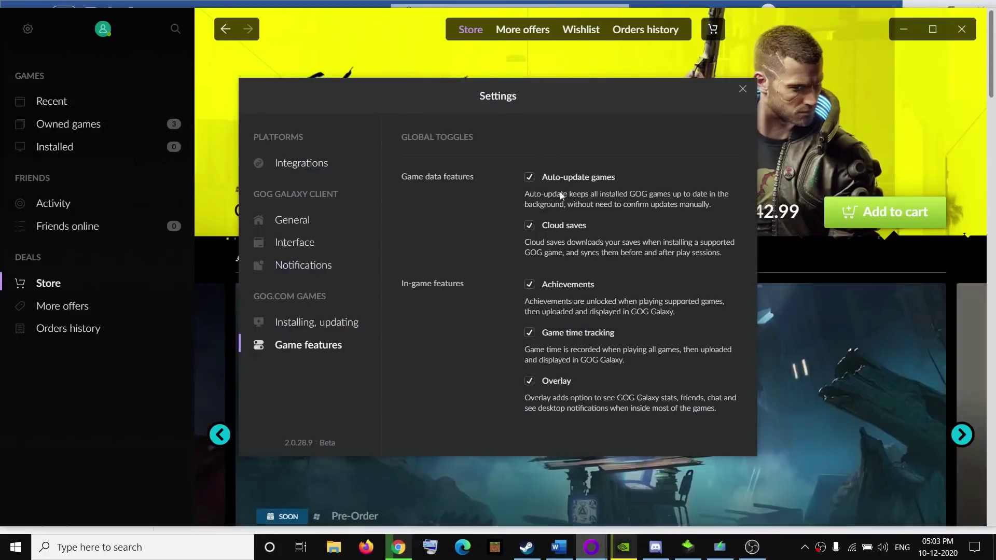
click(270, 244)
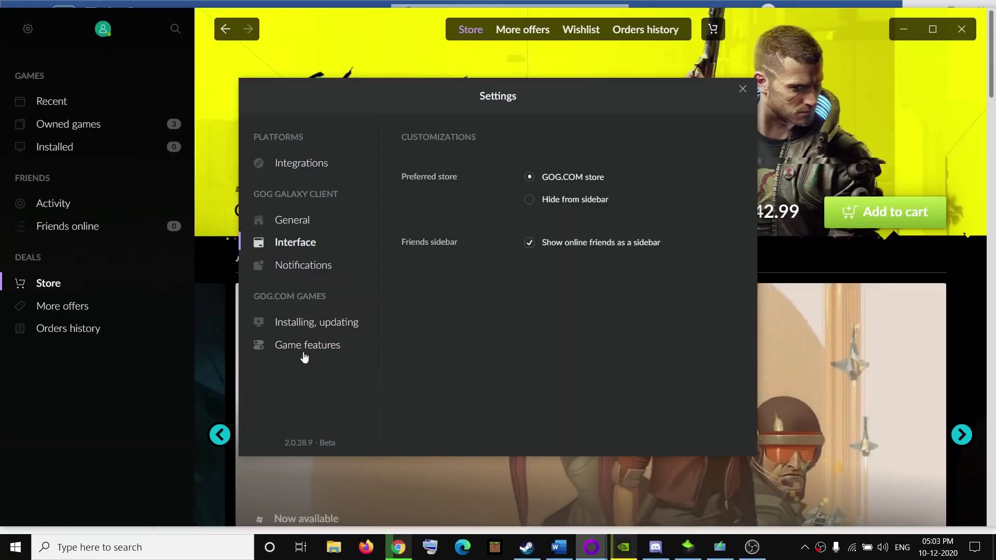
click(286, 347)
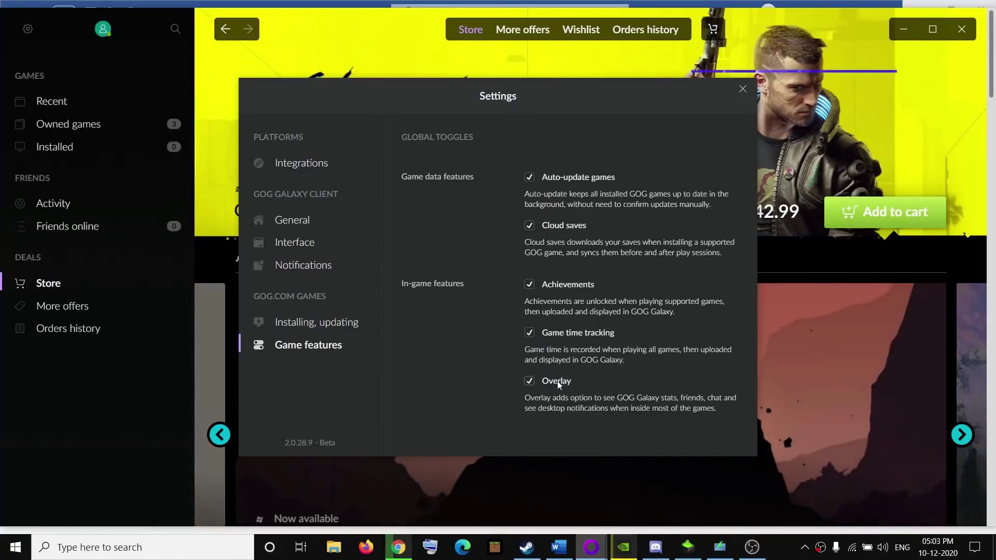
click(537, 385)
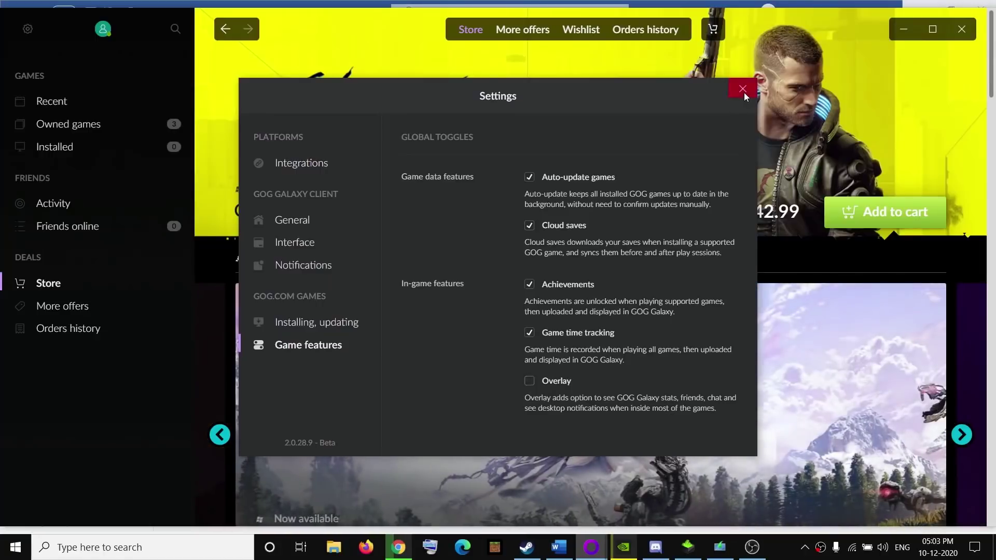
click(743, 89)
click(904, 30)
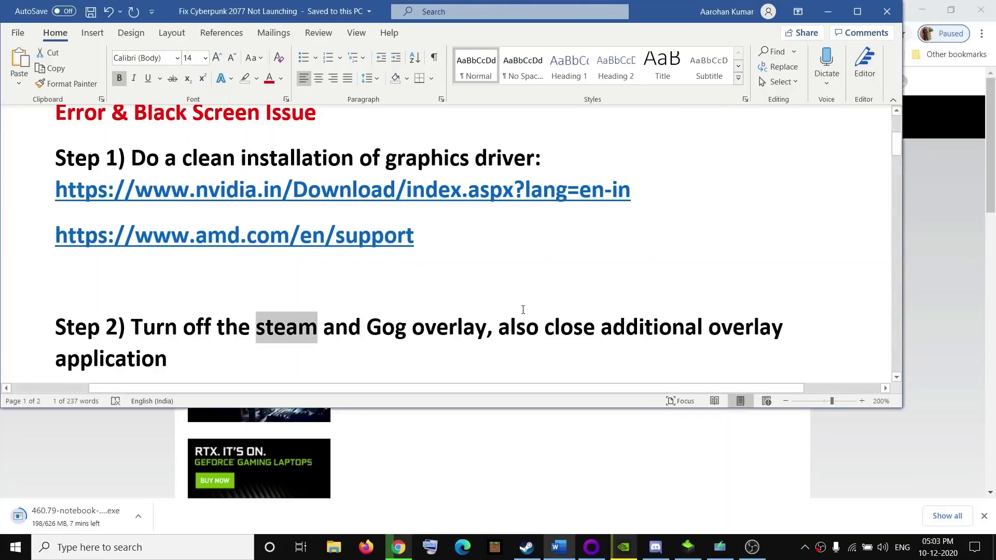
Highlight 'additional overlay application' in the guide, then open and close GeForce Experience.
click(517, 334)
drag(610, 328, 167, 363)
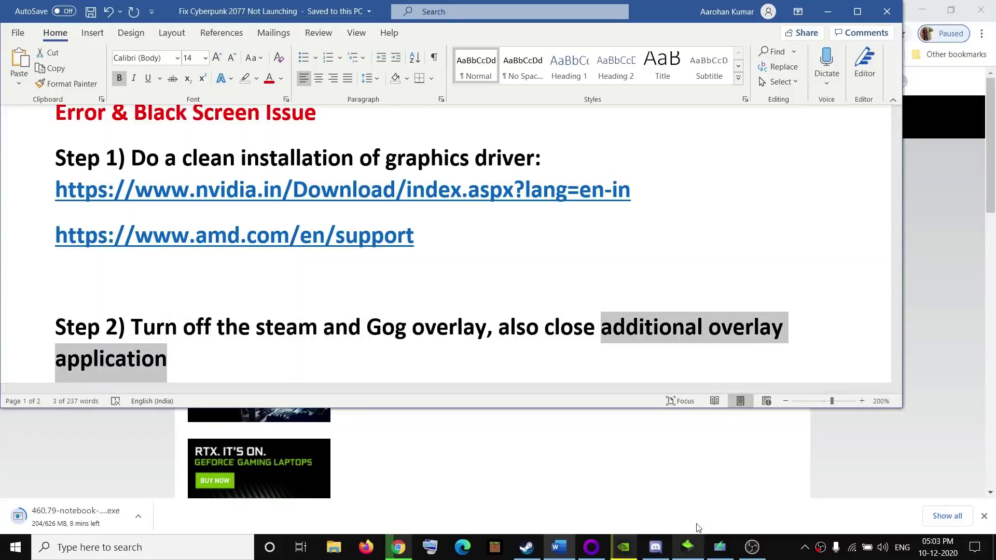
click(690, 551)
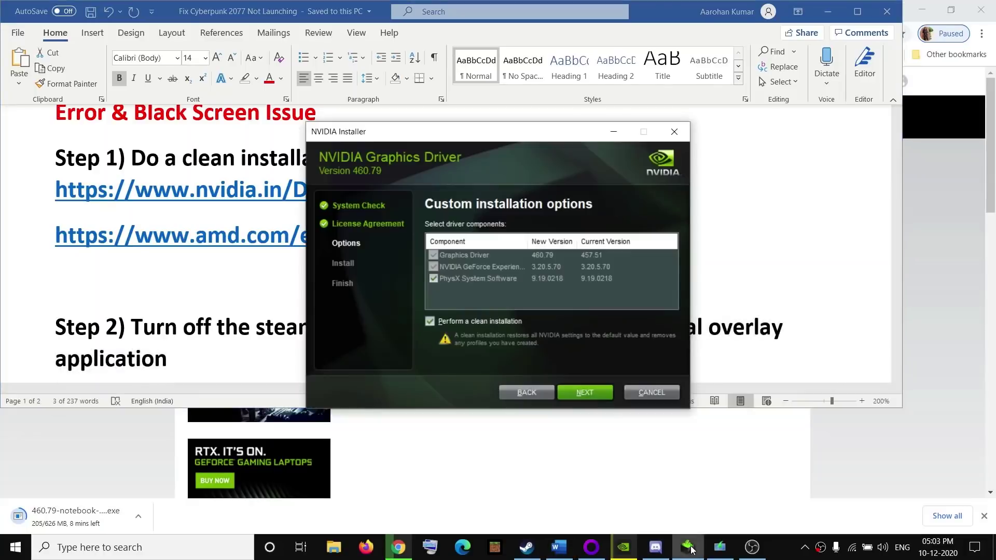
click(625, 552)
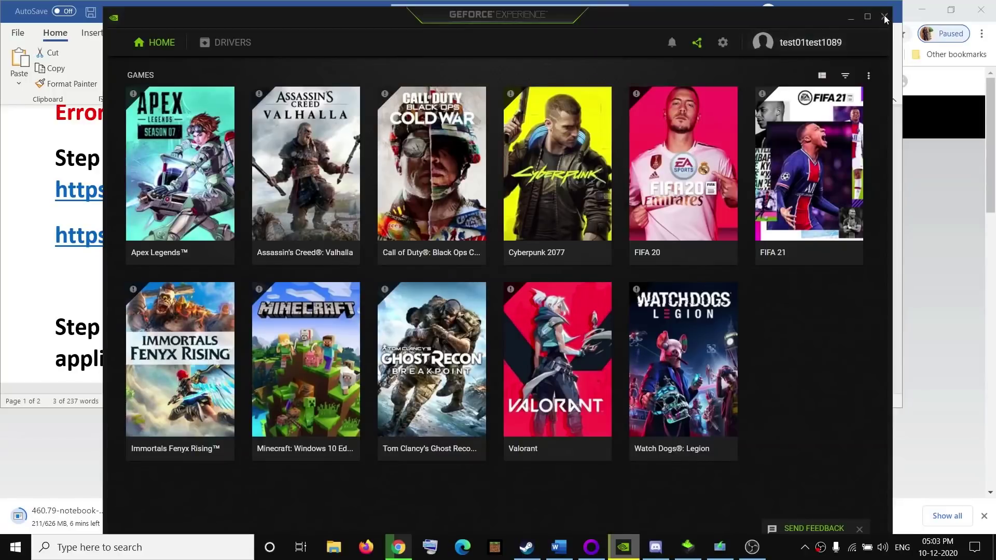
click(885, 17)
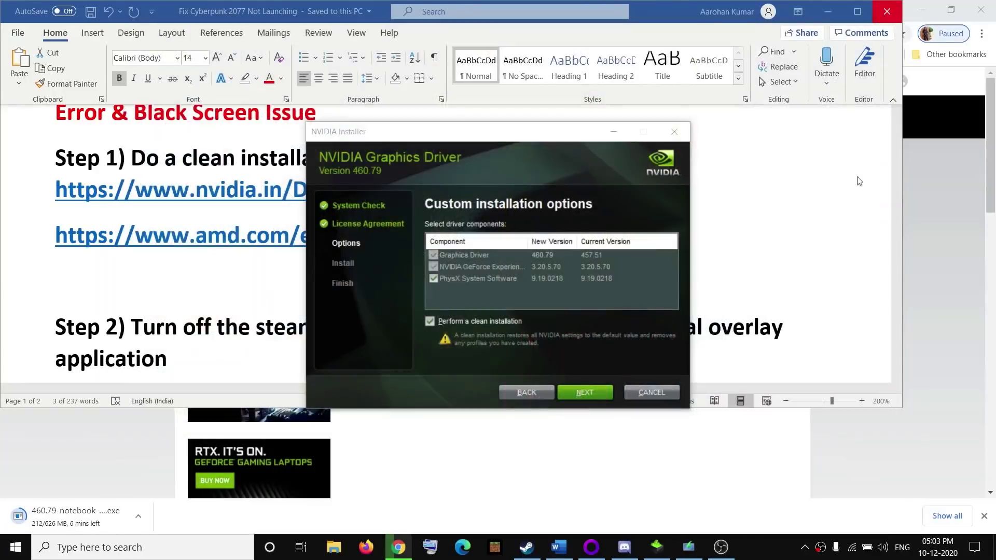
Close the Discord window and choose Quit Discord from its tray icon.
click(686, 398)
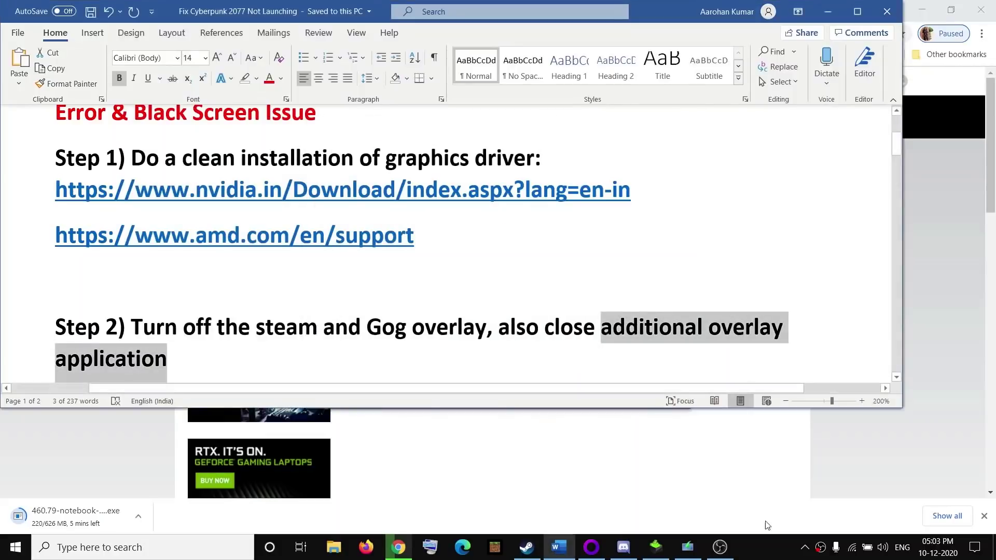
click(623, 547)
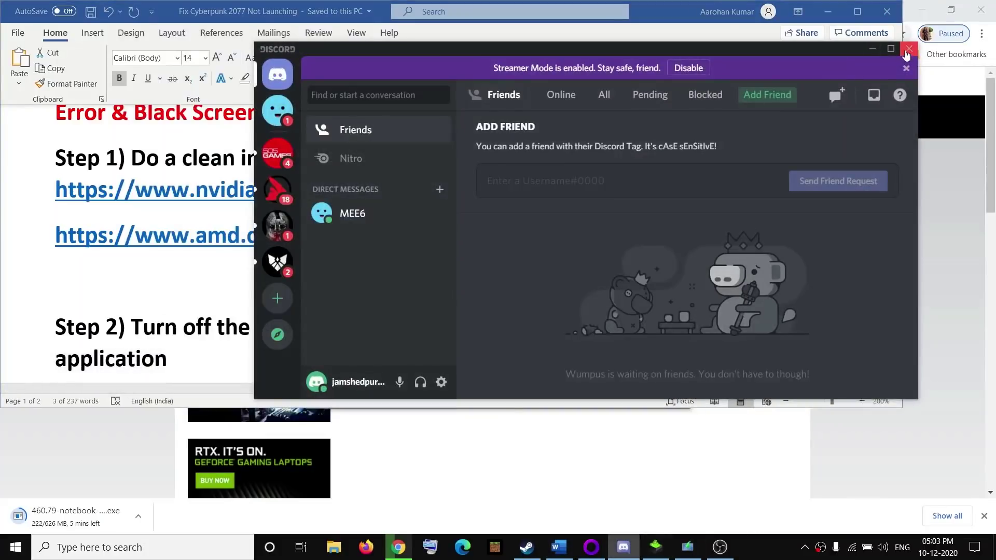
click(908, 50)
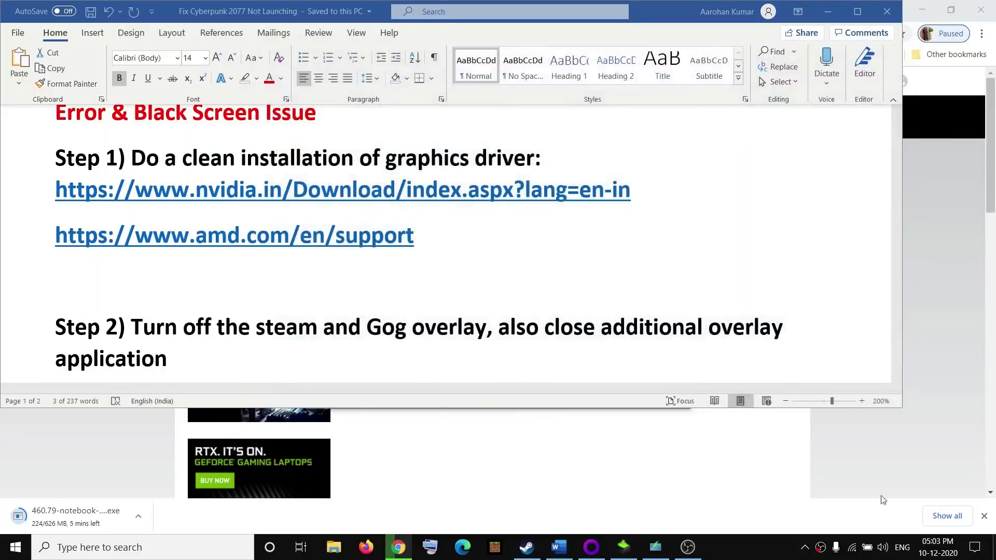
click(805, 547)
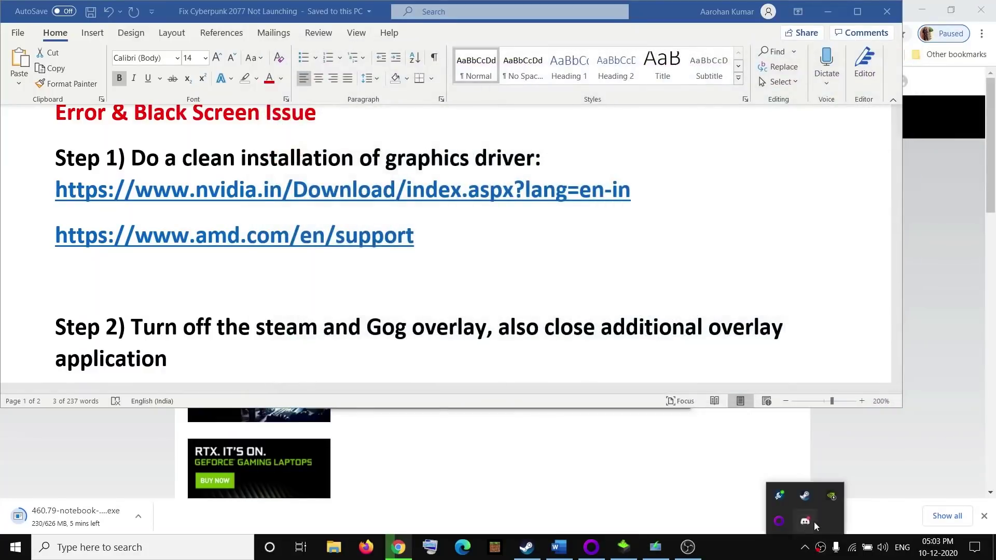
right_click(814, 521)
click(841, 517)
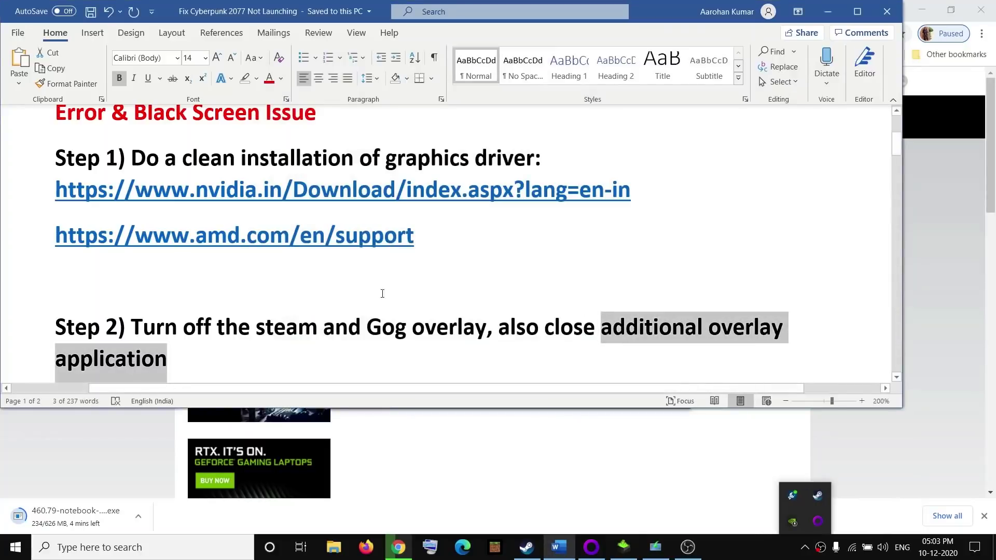
click(240, 321)
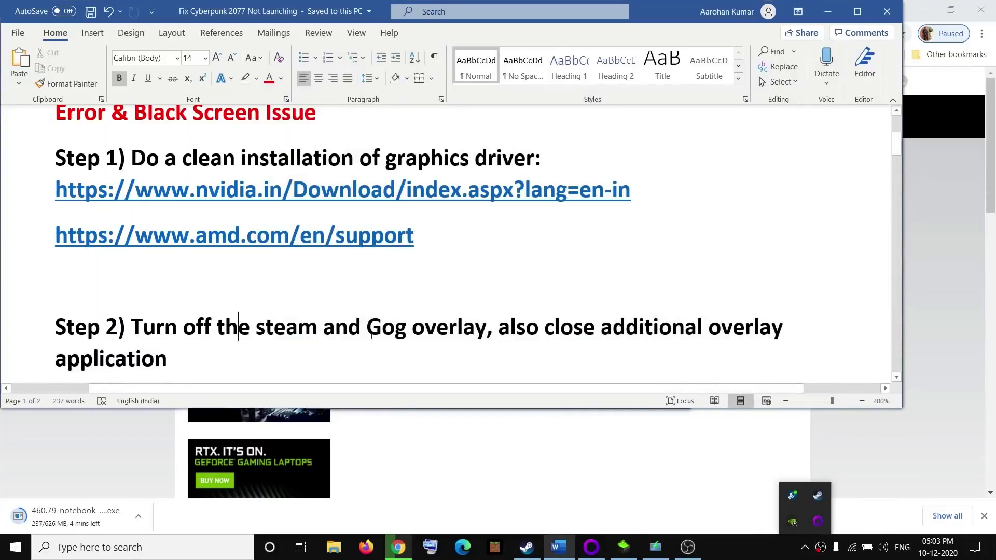
Scroll to Step 3 on Redprelauncher, highlight 'an administrator', and switch to Steam.
scroll(283, 311, down, 4)
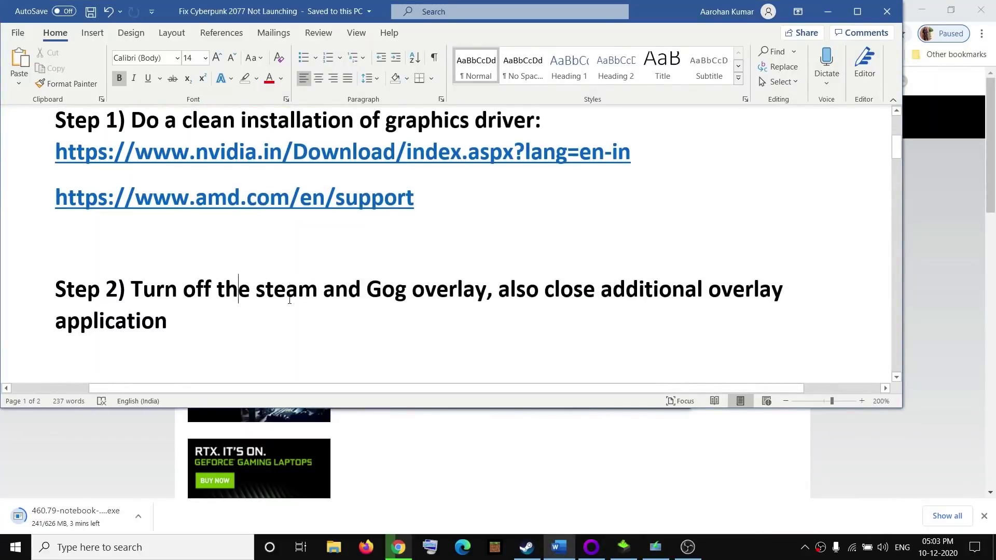
drag(144, 327, 533, 332)
drag(599, 332, 767, 333)
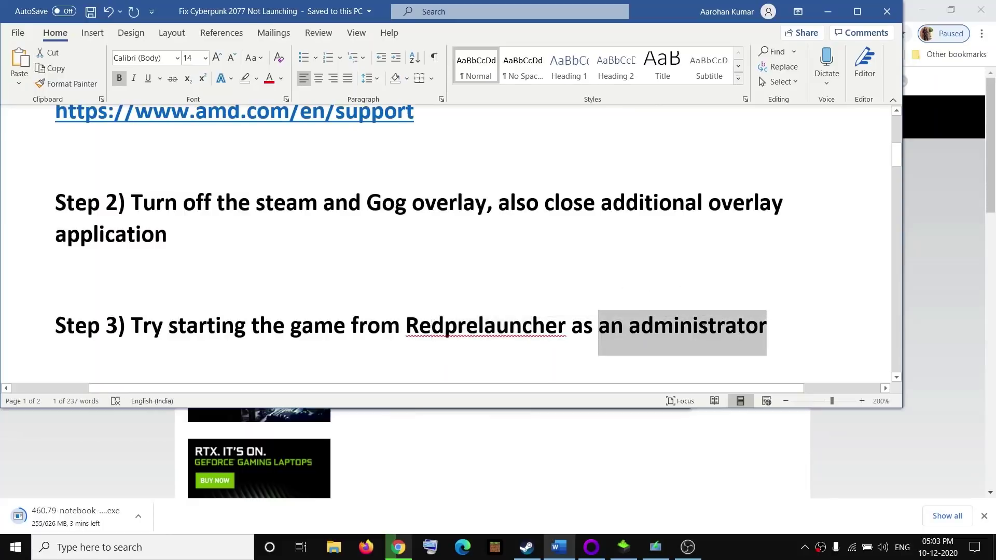
click(527, 548)
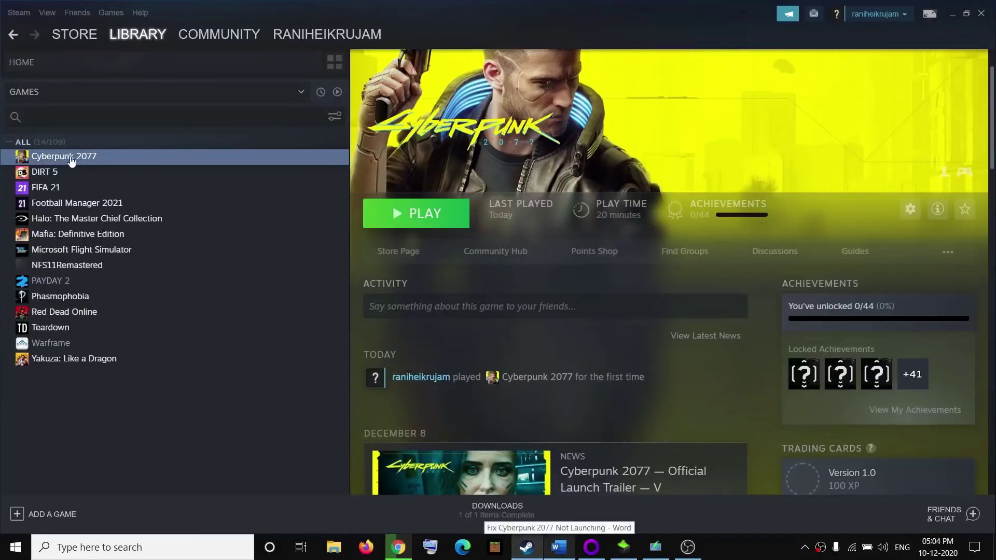
Open the Cyberpunk 2077 install folder through Steam's Browse local files.
right_click(99, 157)
mouse_move(126, 221)
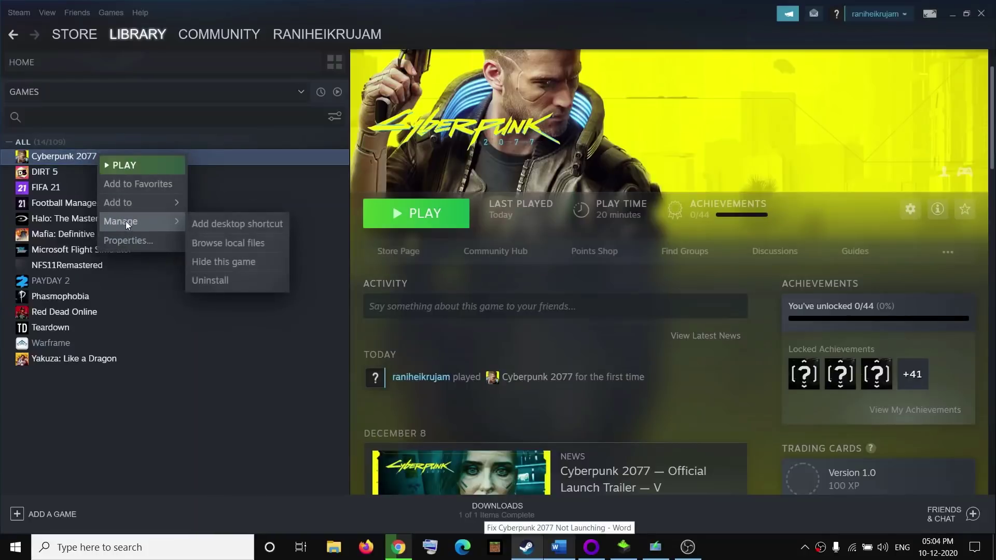
click(240, 245)
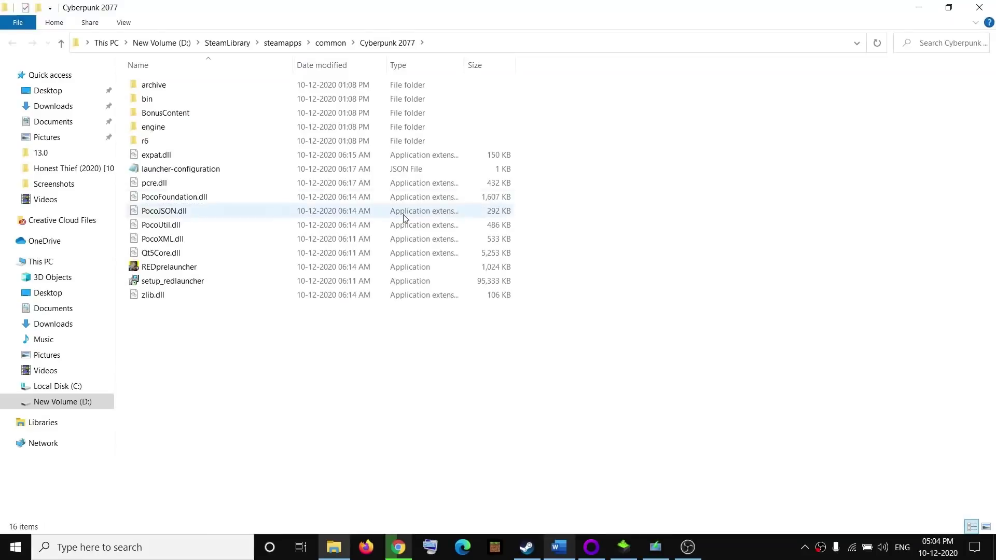
Set REDprelauncher to always run as administrator in its Compatibility properties.
click(169, 270)
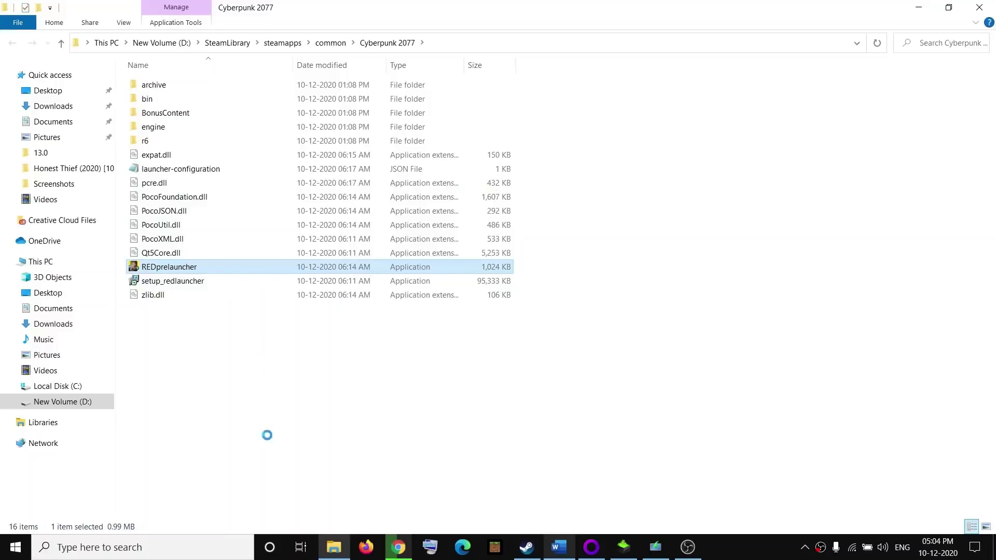
key(shift+F10)
click(221, 525)
click(501, 140)
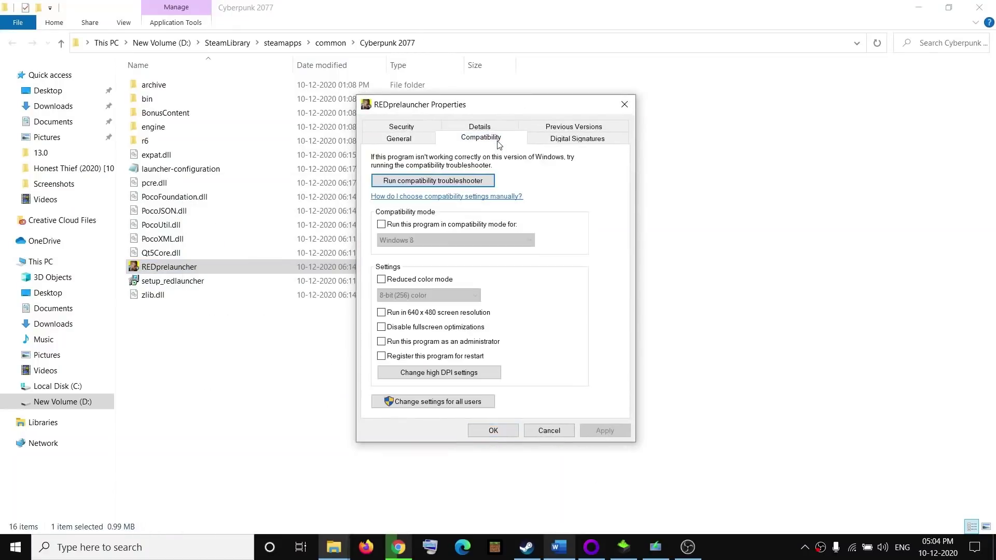
click(382, 342)
click(494, 431)
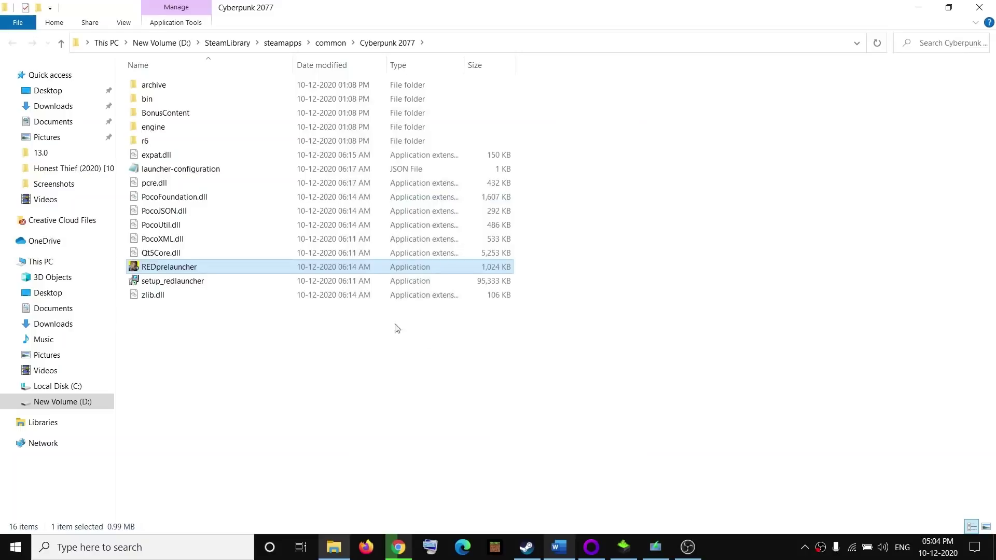
Keep REDprelauncher's file name unchanged and minimize the install folder window.
click(167, 270)
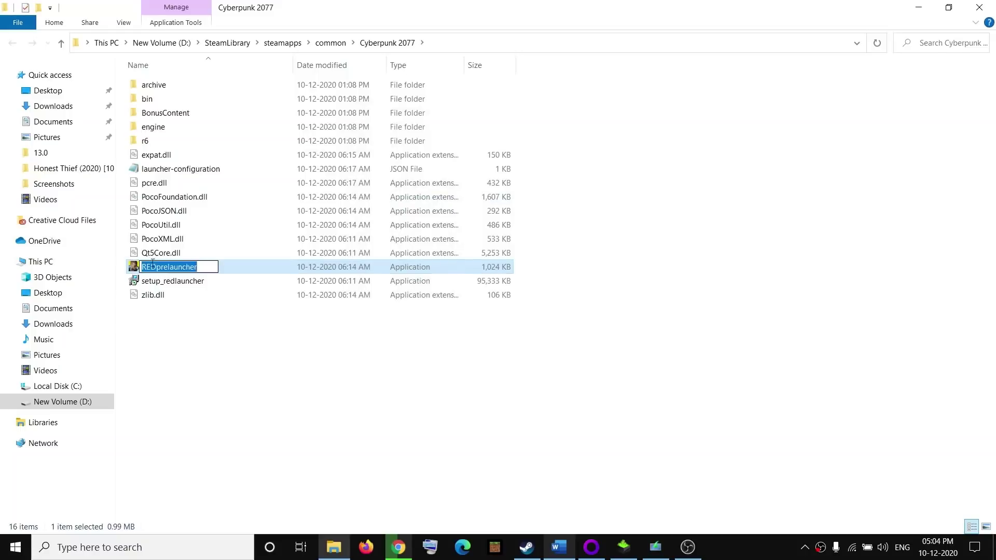
click(227, 274)
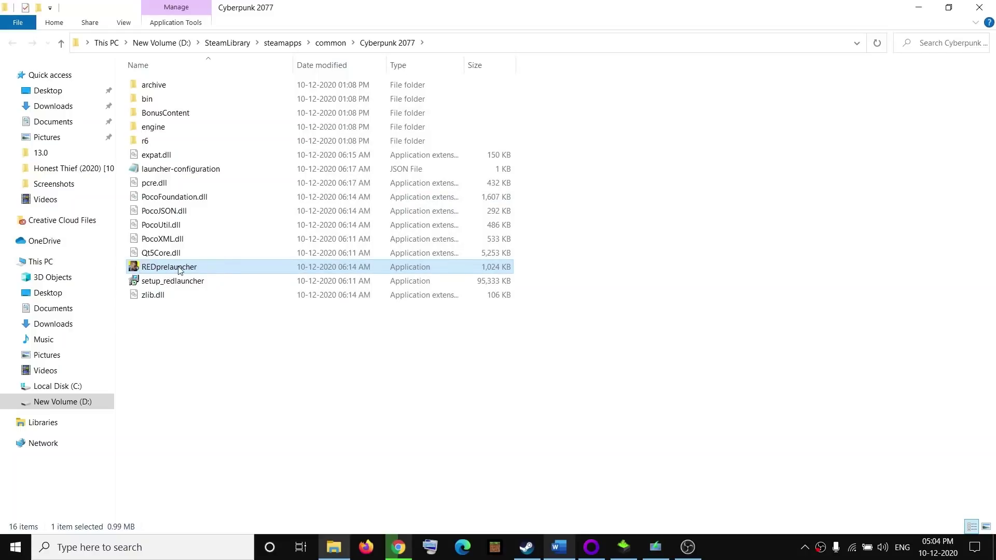
click(922, 9)
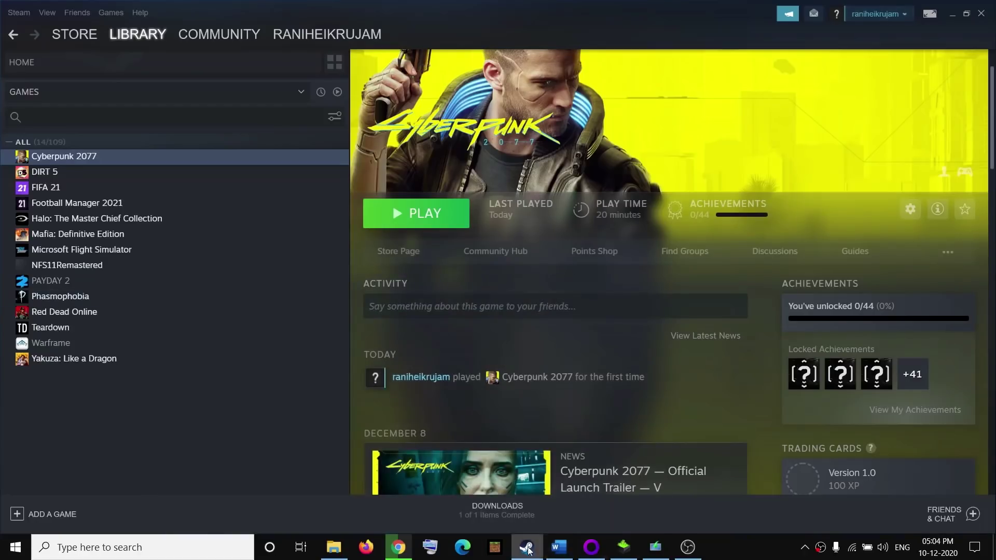
Bring Word back and highlight Step 4, 'Launch the game as an admin from exe file'.
click(559, 547)
scroll(403, 298, down, 1)
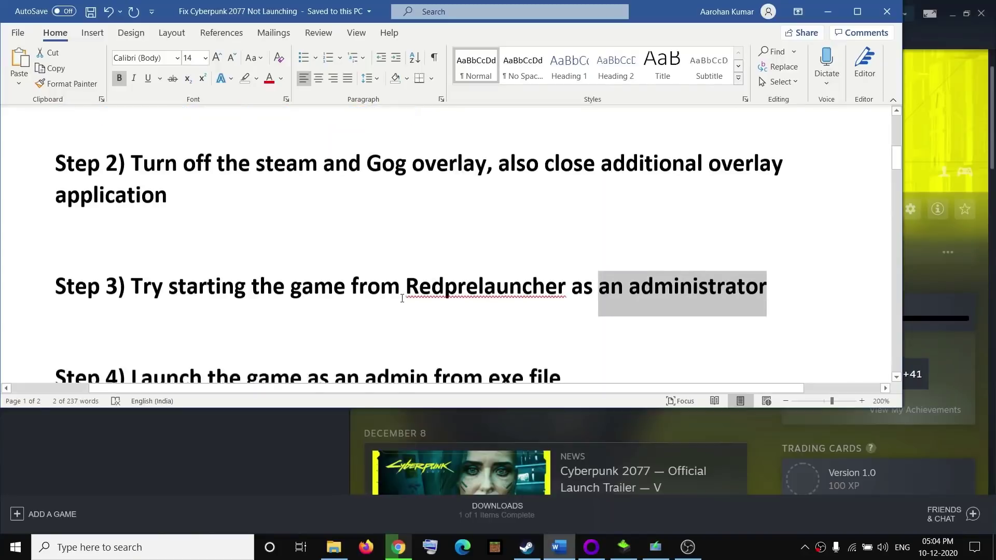
drag(201, 357, 560, 358)
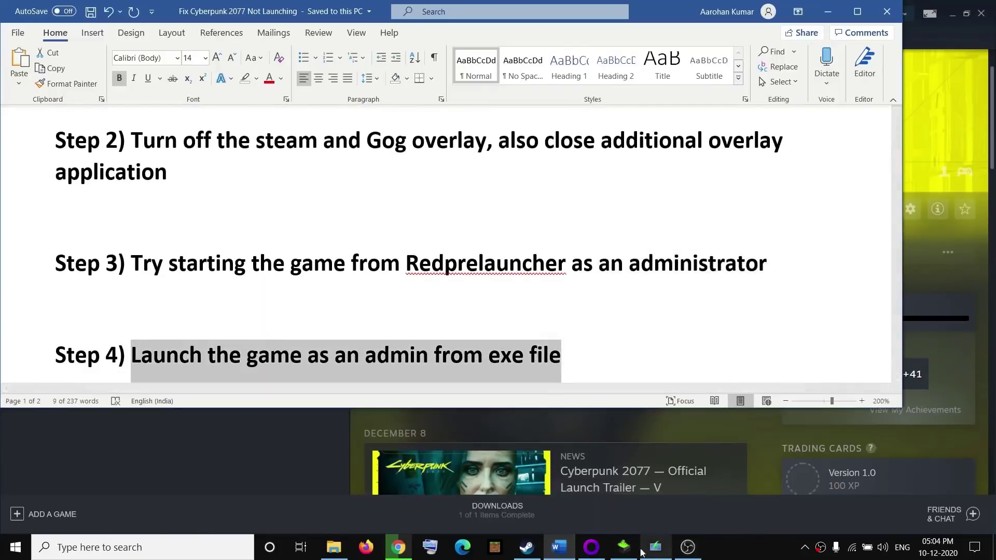
Reopen the Cyberpunk 2077 local files folder from Steam and maximise it.
click(526, 548)
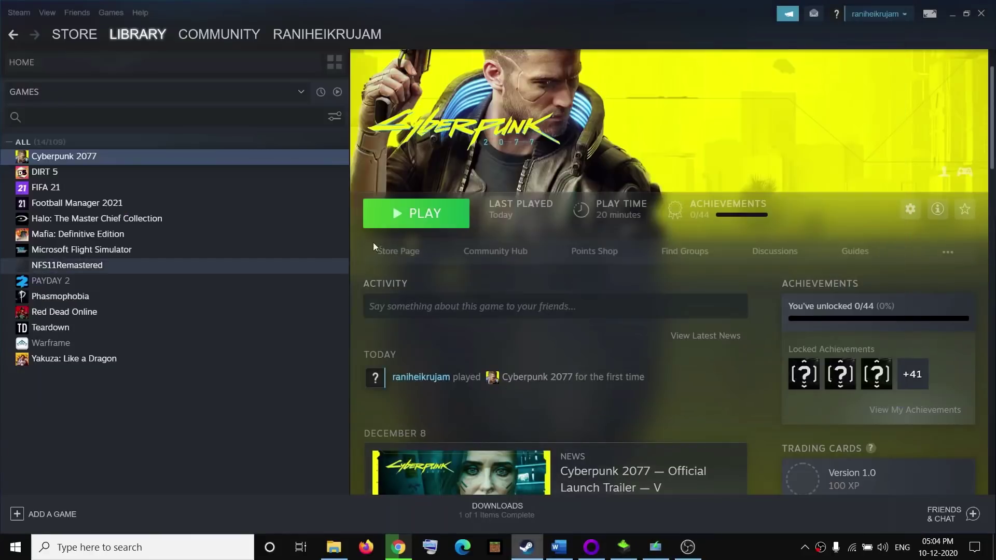
right_click(74, 157)
mouse_move(130, 224)
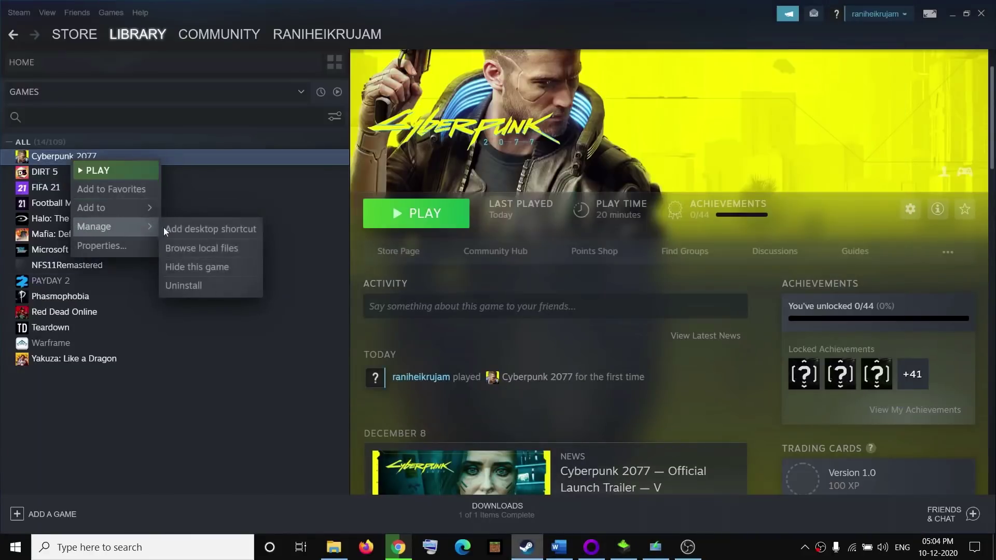
click(210, 252)
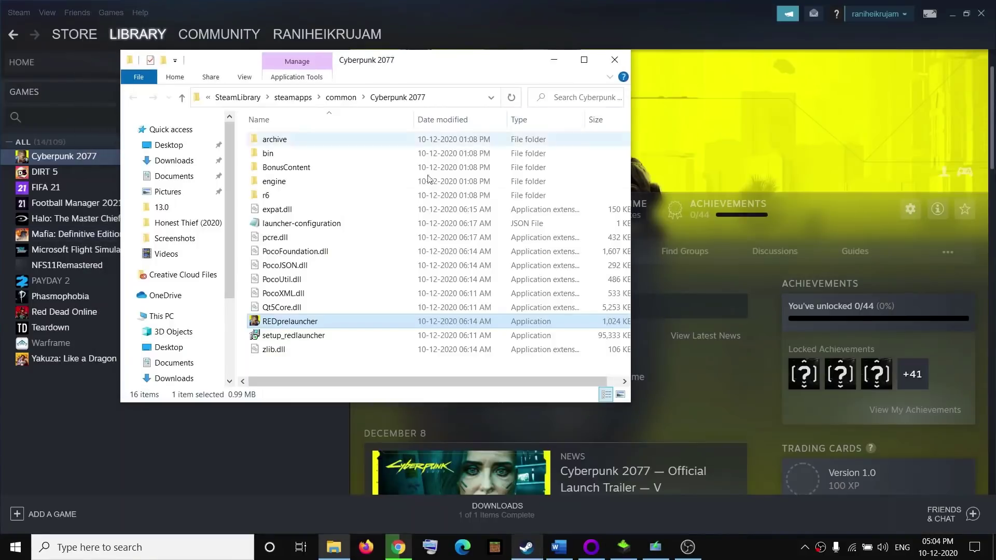
click(584, 60)
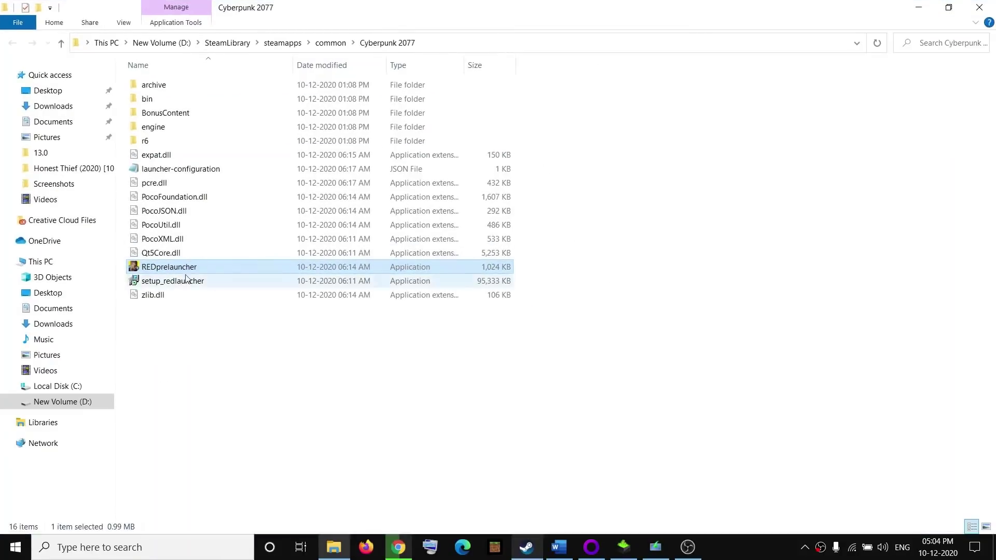
Confirm REDprelauncher's Run this program as an administrator compatibility setting and close Properties.
right_click(194, 274)
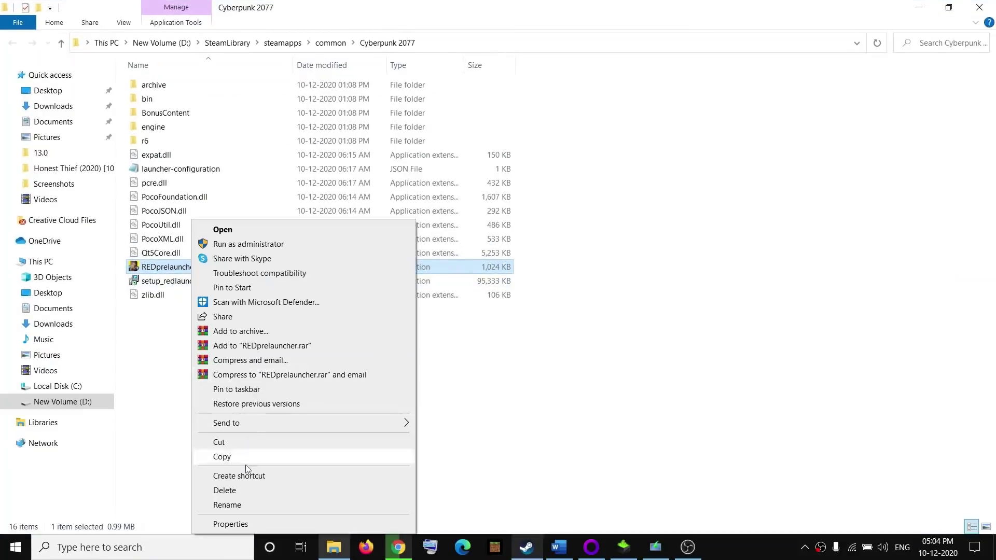
click(230, 525)
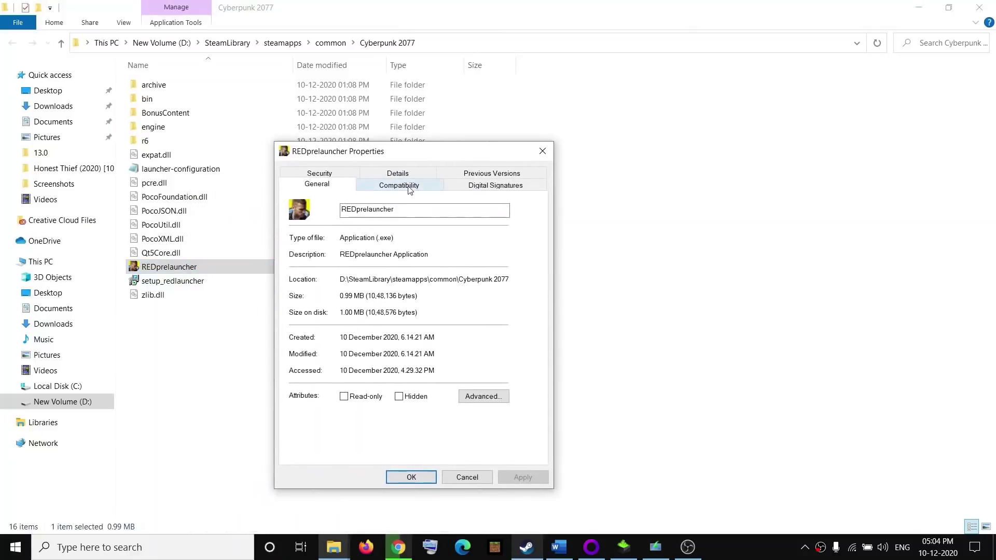
click(399, 184)
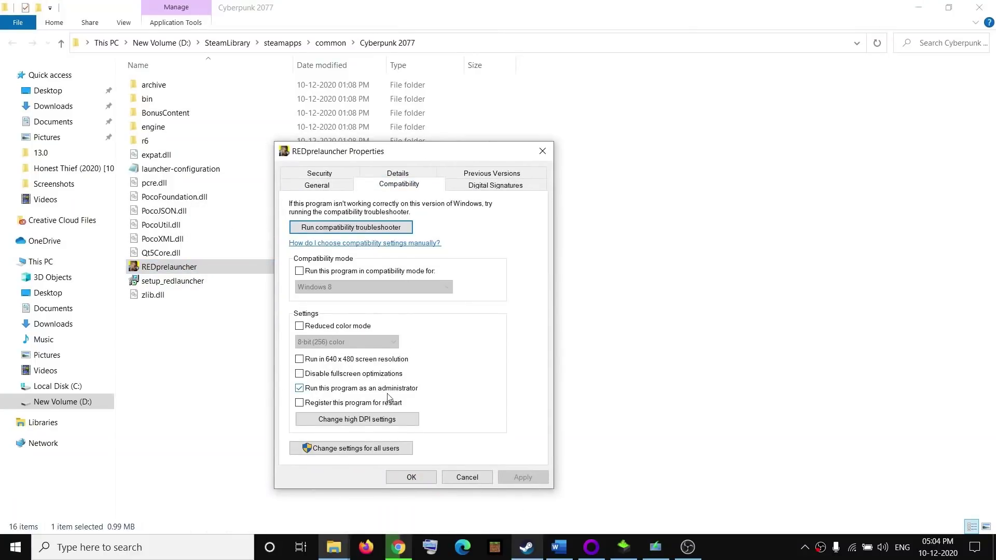
click(411, 477)
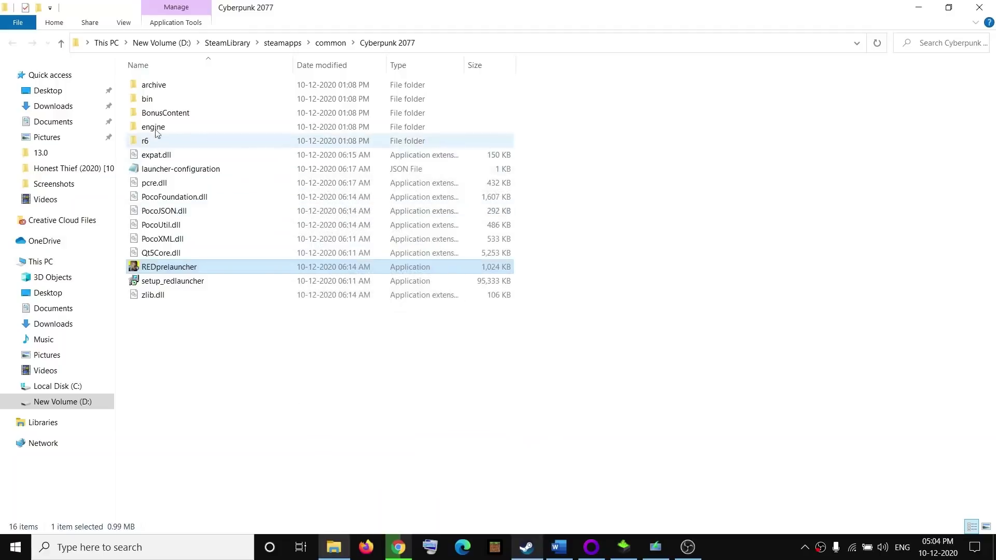
Navigate into the game's bin\x64 folder.
click(147, 100)
double_click(163, 103)
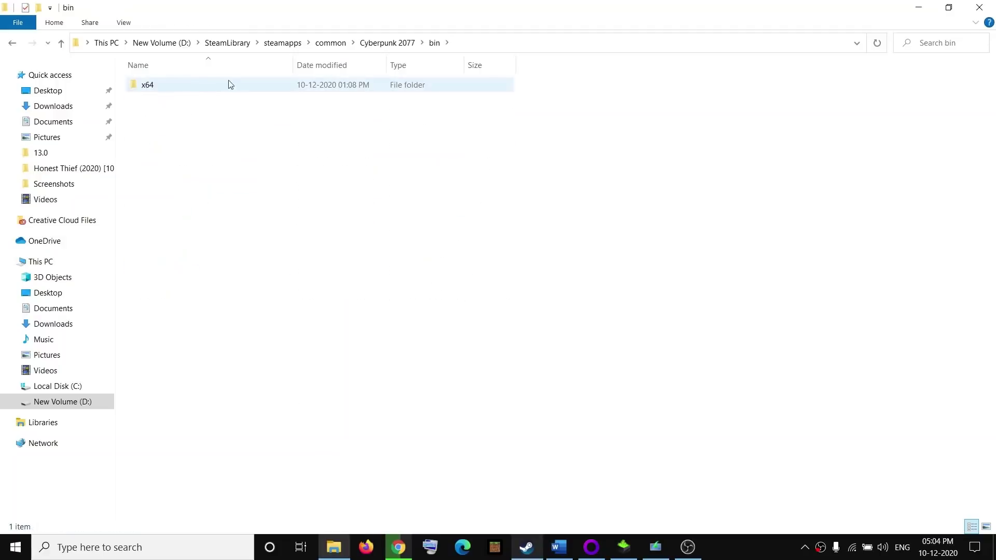
double_click(158, 87)
Set Cyberpunk2077 to run as administrator in its Compatibility properties and apply.
click(179, 227)
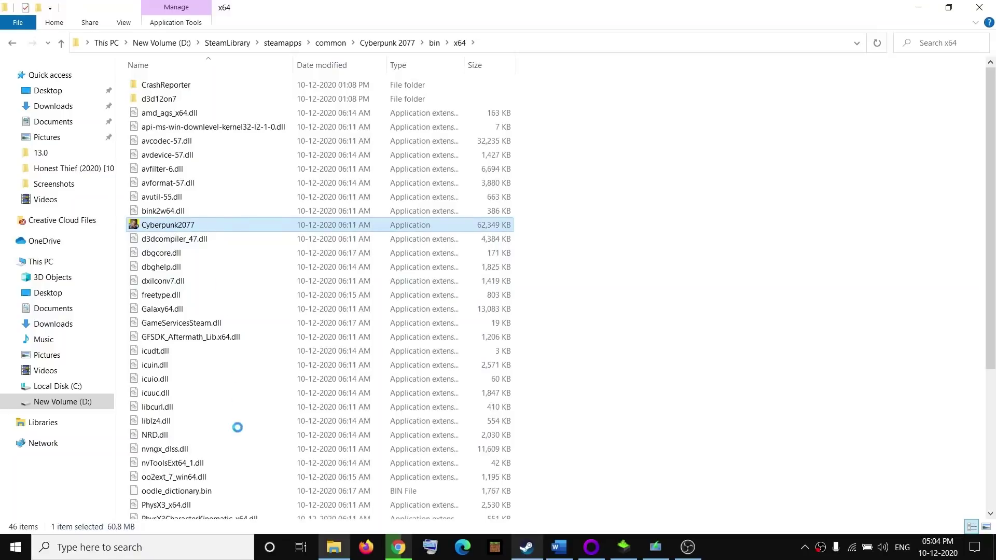
key(Menu)
click(214, 525)
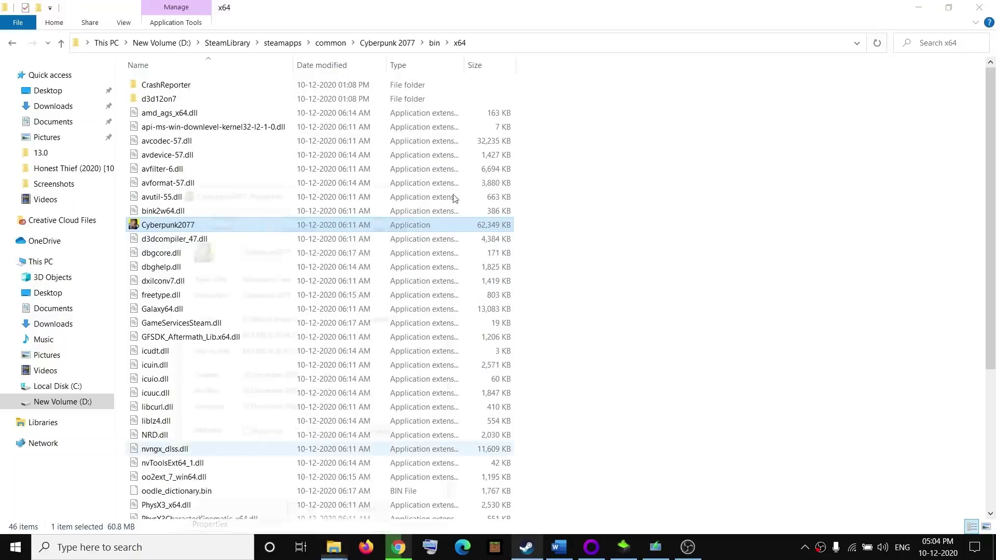
drag(455, 199, 615, 74)
click(471, 113)
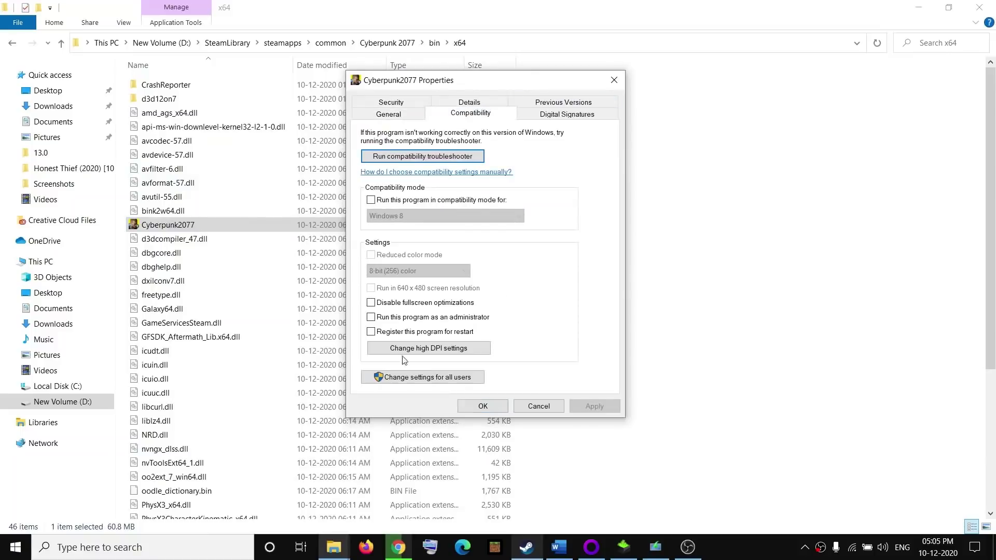
click(384, 321)
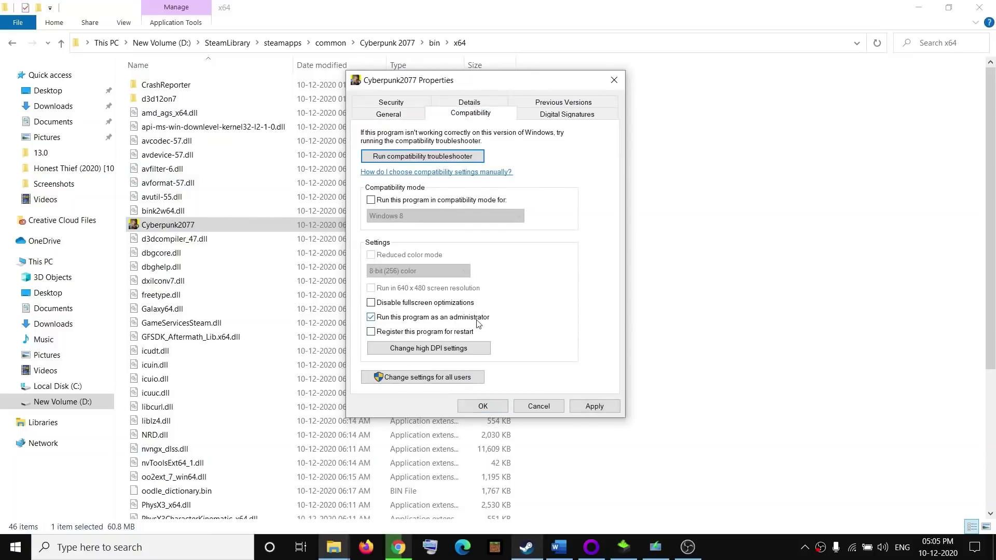
click(576, 405)
click(483, 406)
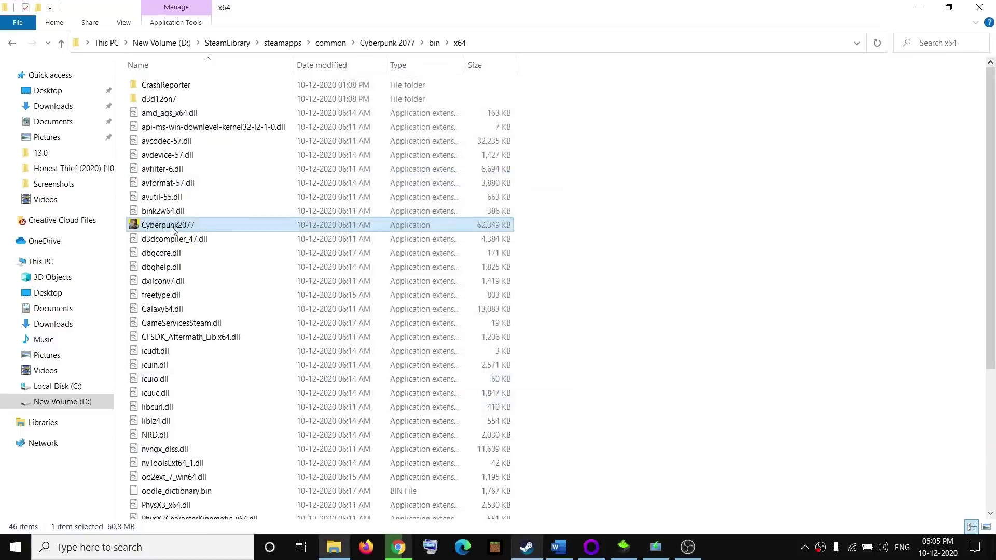
Keep Cyberpunk2077's original name and close the Explorer window.
click(185, 228)
key(Escape)
click(980, 7)
Highlight Step 5, Verify the Integrity of game files, in Word, then minimise Word.
click(559, 547)
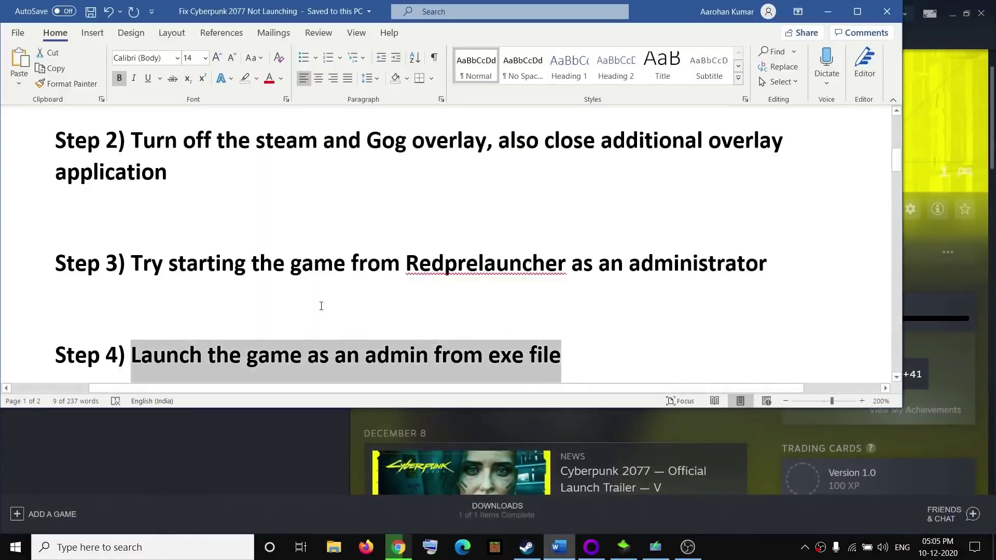
scroll(403, 305, down, 3)
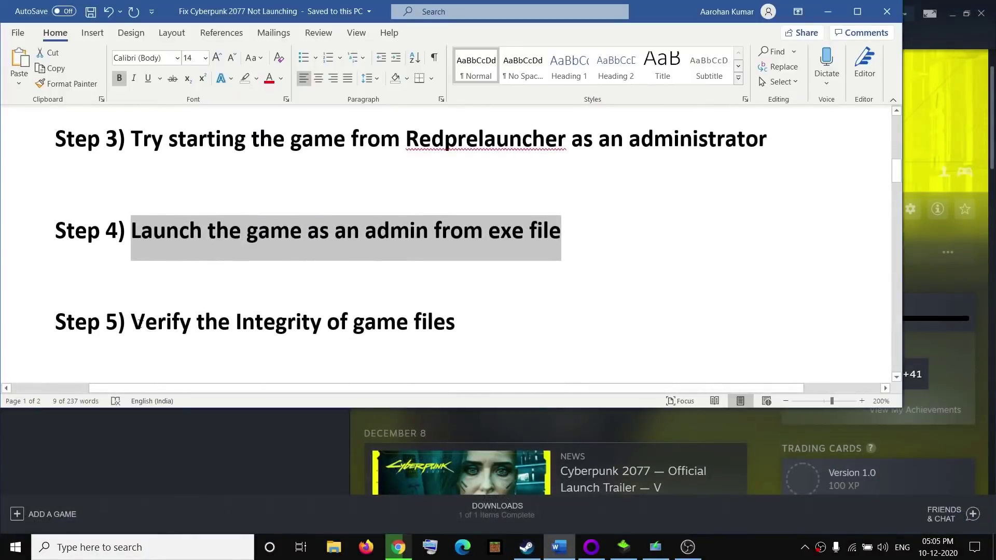
drag(139, 324, 439, 330)
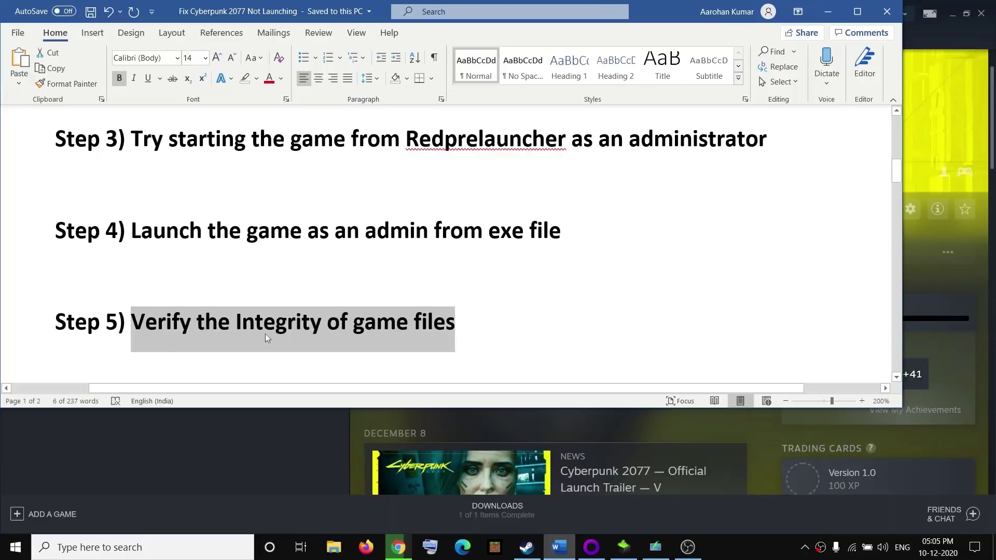
click(828, 12)
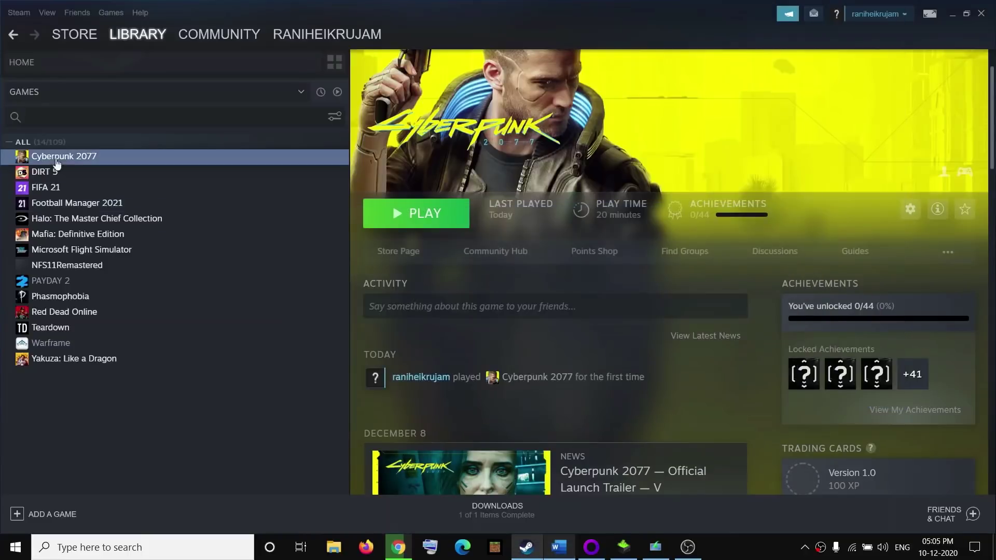
View Cyberpunk 2077's Local Files properties in Steam, close them, and minimise Steam.
right_click(71, 160)
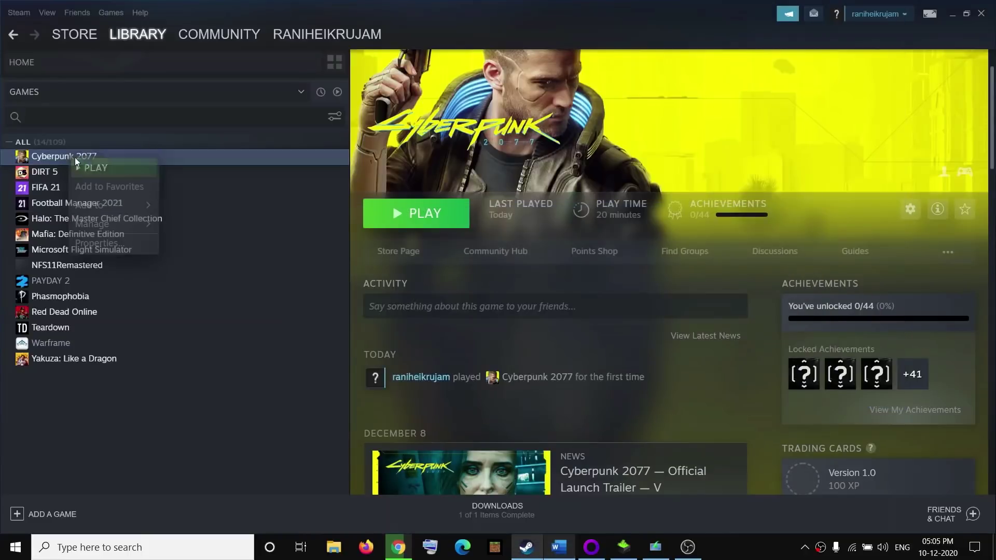
click(102, 244)
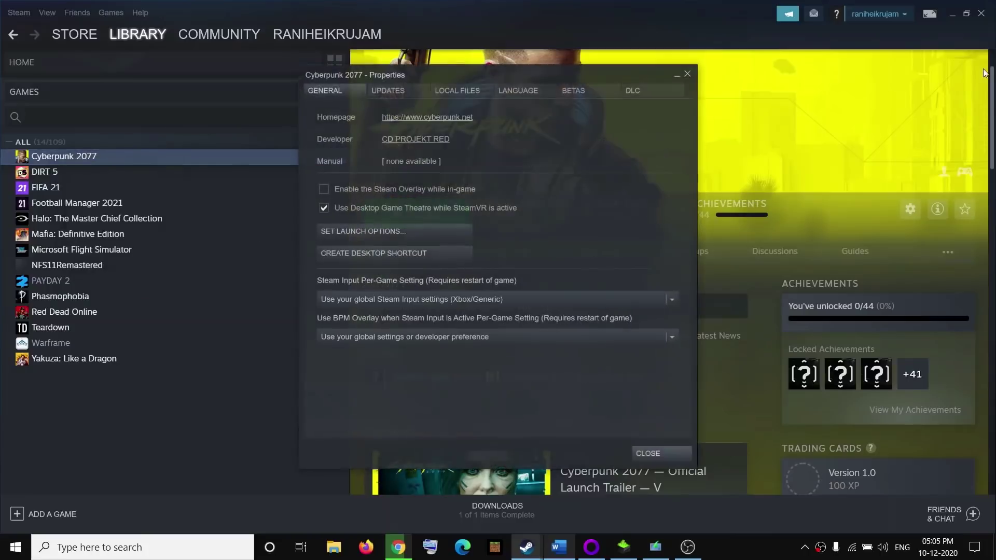
click(457, 94)
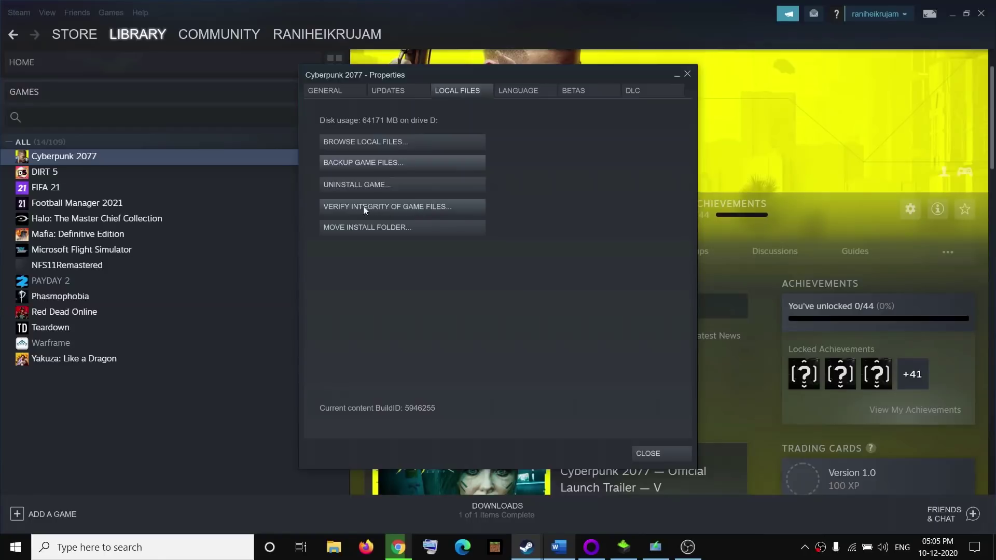
click(675, 453)
click(954, 15)
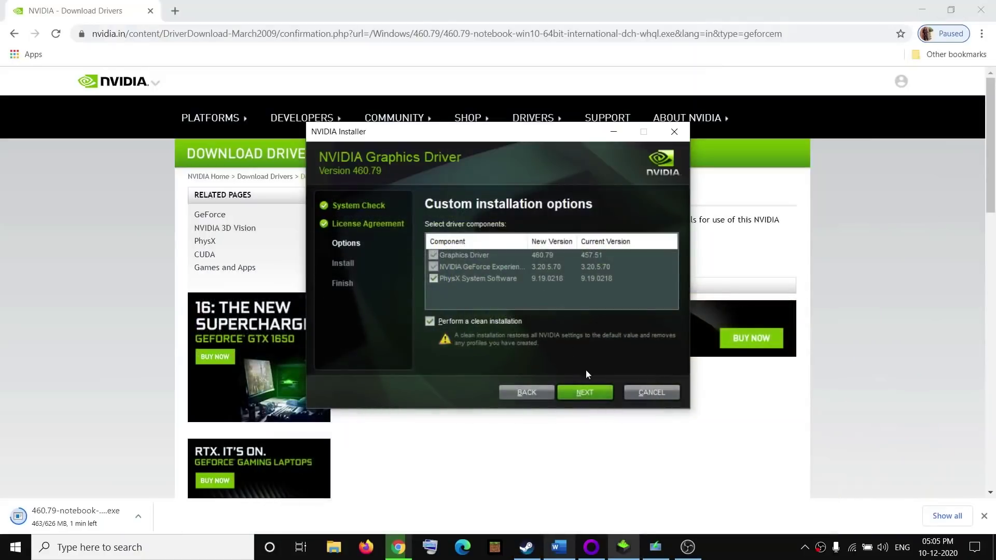
Show Step 6 in Word, selecting its heading and the Windows 10 download link.
click(686, 118)
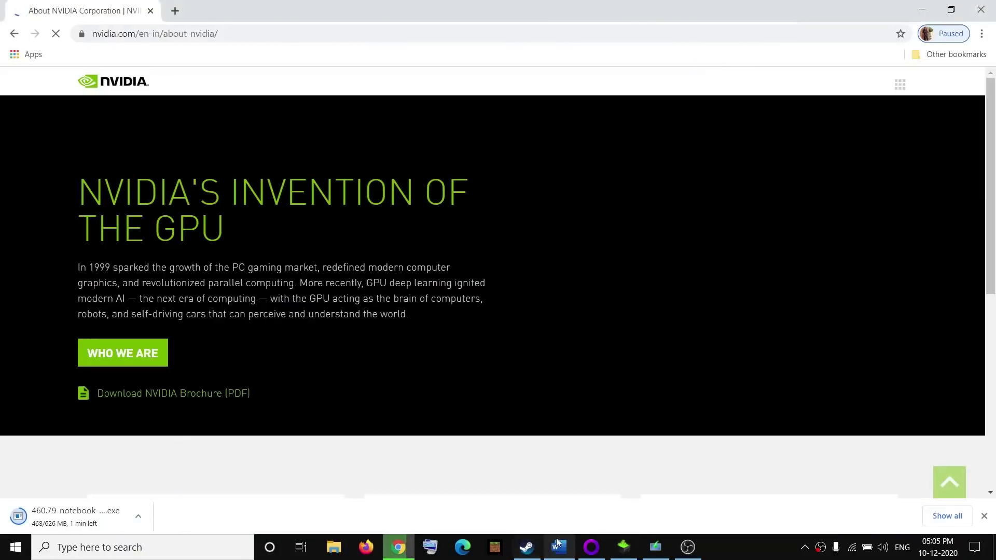
click(557, 543)
scroll(237, 297, down, 3)
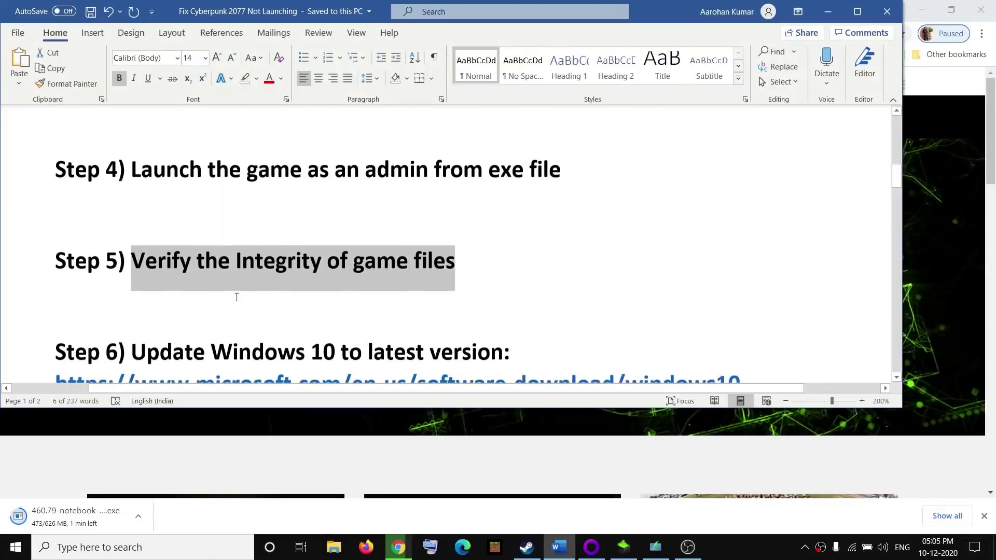
mouse_move(132, 288)
mouse_down()
mouse_move(464, 294)
mouse_move(146, 289)
mouse_up()
key(End)
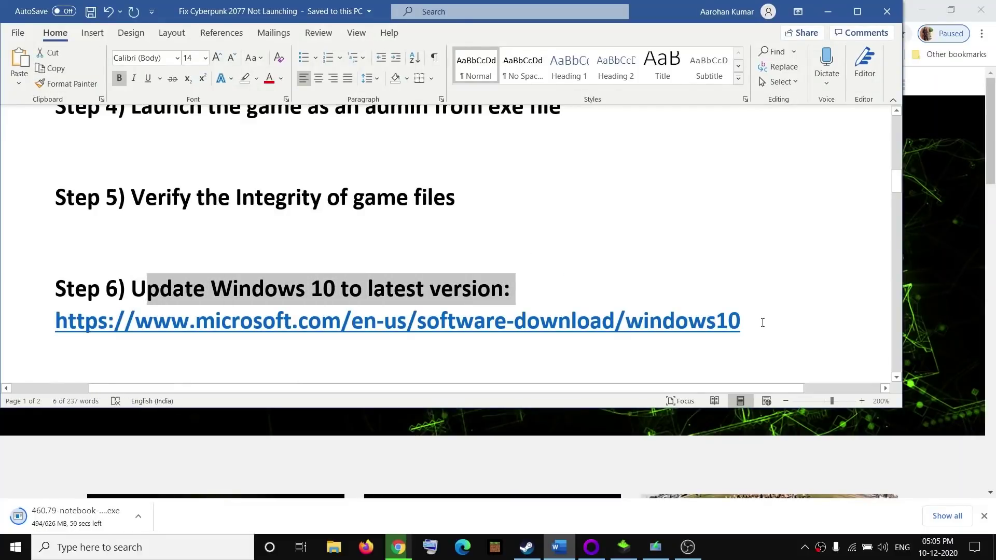
triple_click(761, 323)
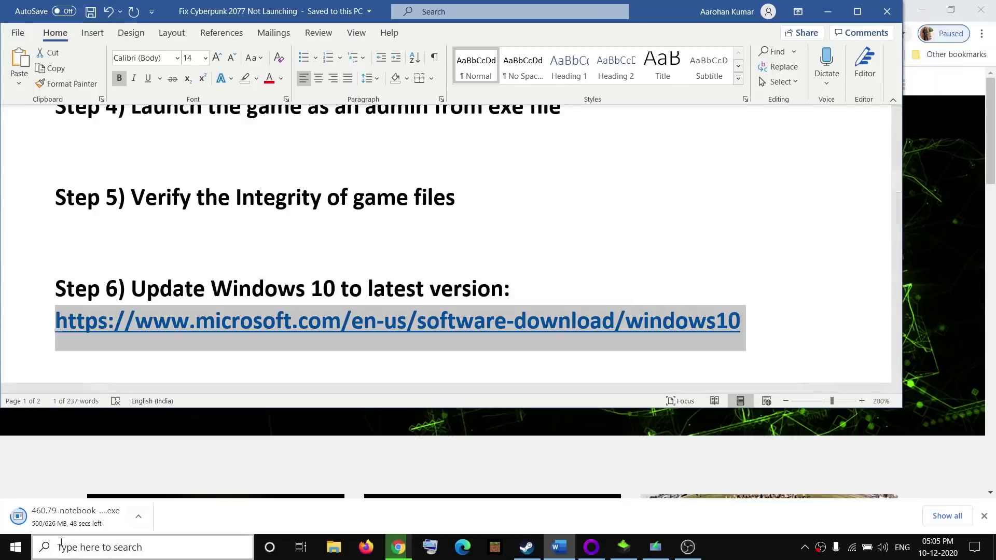
click(16, 547)
Install the pending Windows updates from Update & Security, then close Settings.
click(13, 491)
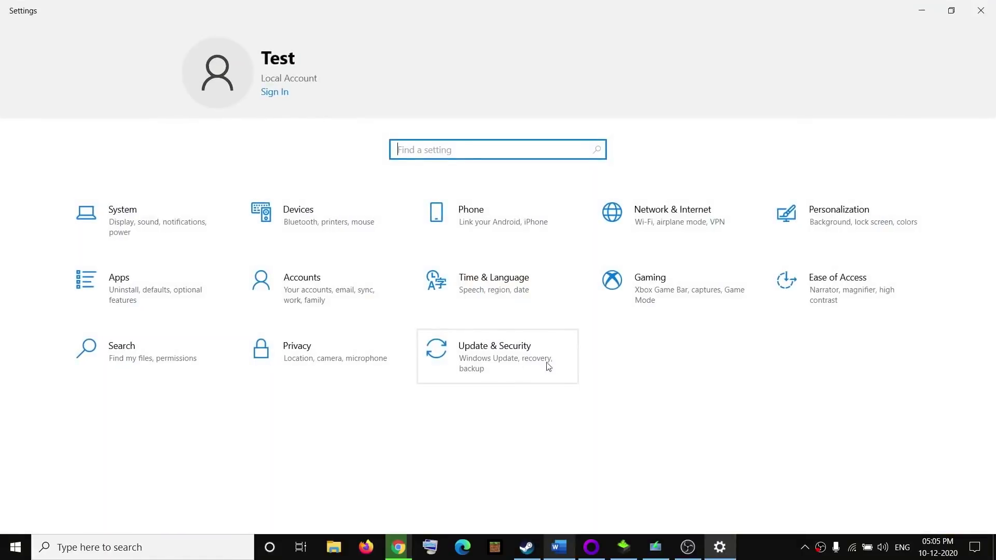
click(525, 365)
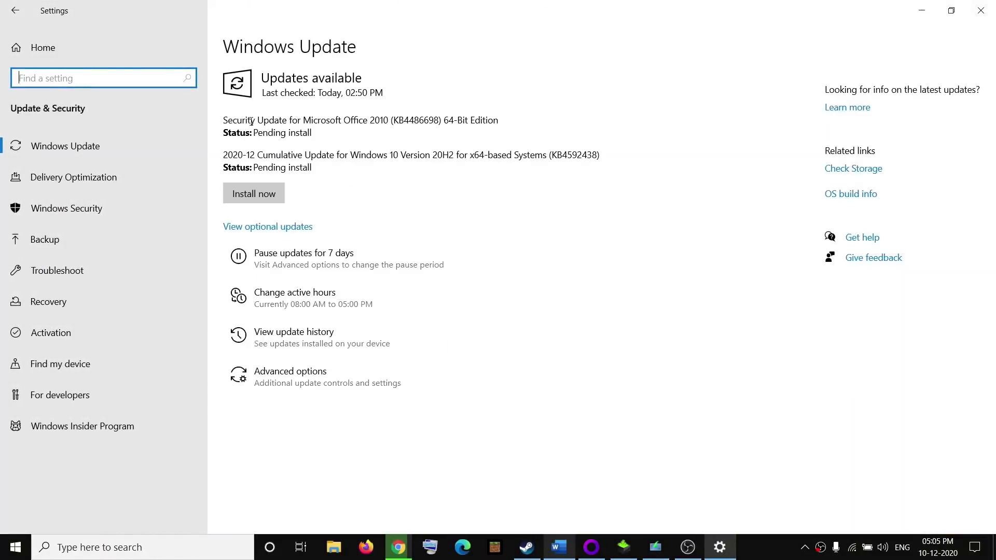
click(236, 195)
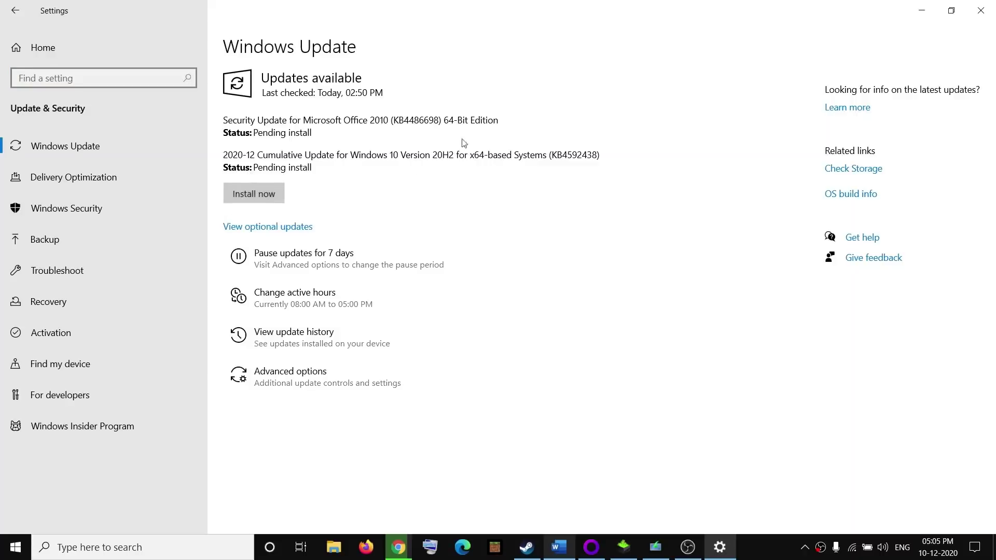
click(986, 16)
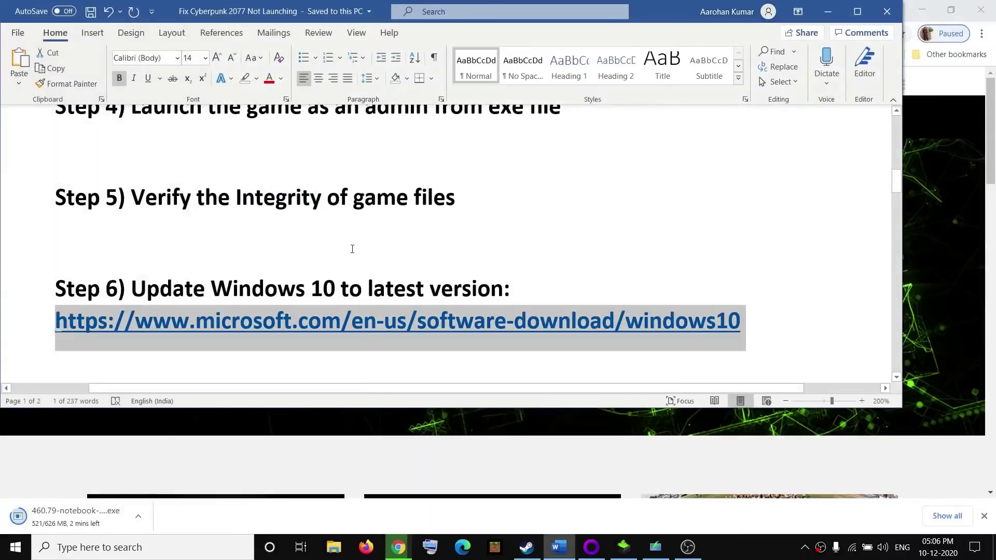
Select Step 7's heading, 'Disable full-screen optimizations and Change the high DPI settings'.
scroll(363, 249, down, 2)
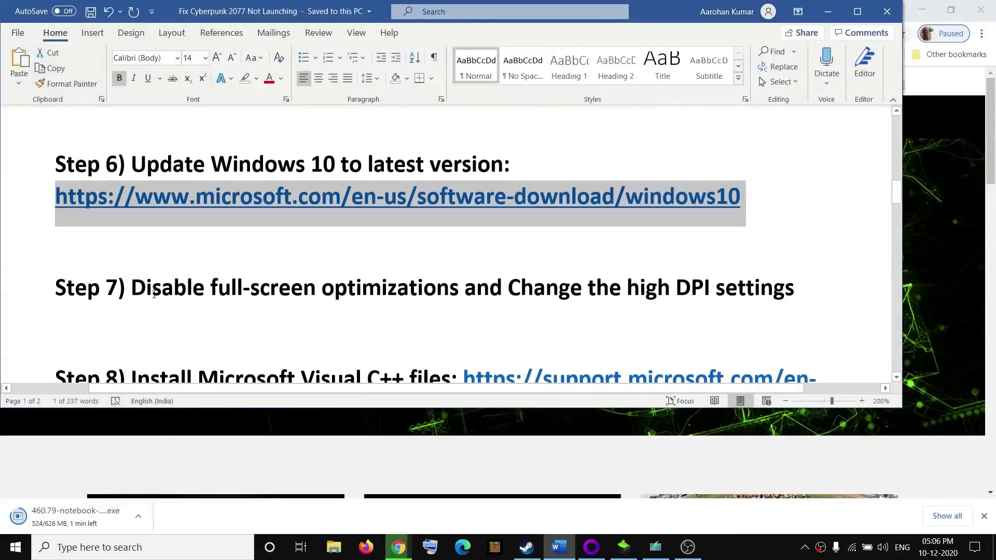
scroll(150, 294, up, 1)
drag(131, 351, 460, 352)
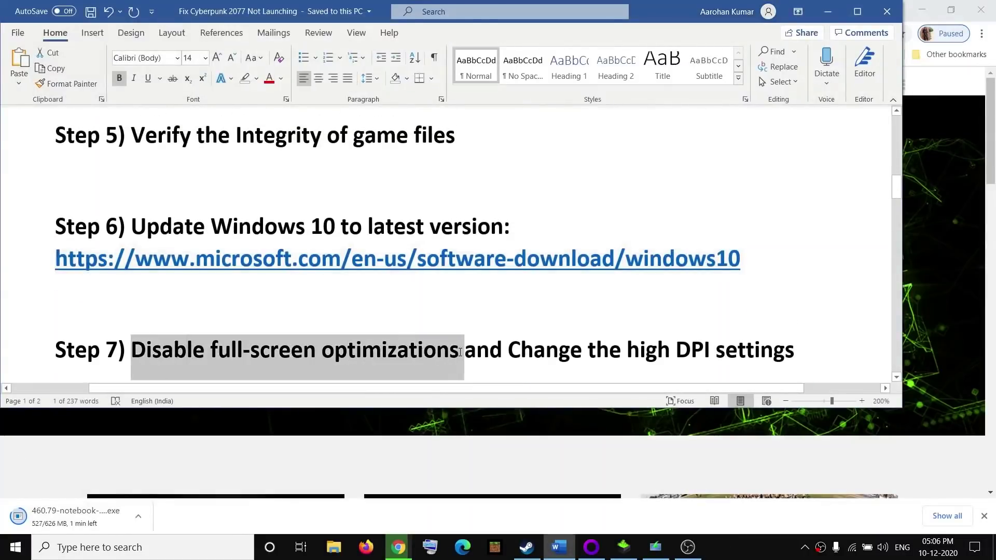
drag(793, 351, 210, 352)
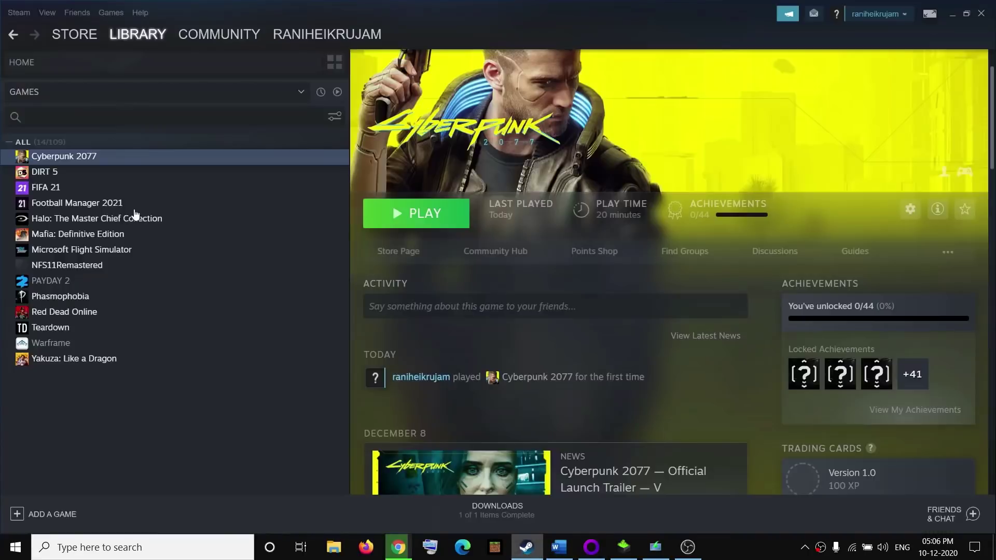
Open Cyberpunk 2077's local files folder from Steam in File Explorer.
right_click(112, 162)
mouse_move(155, 224)
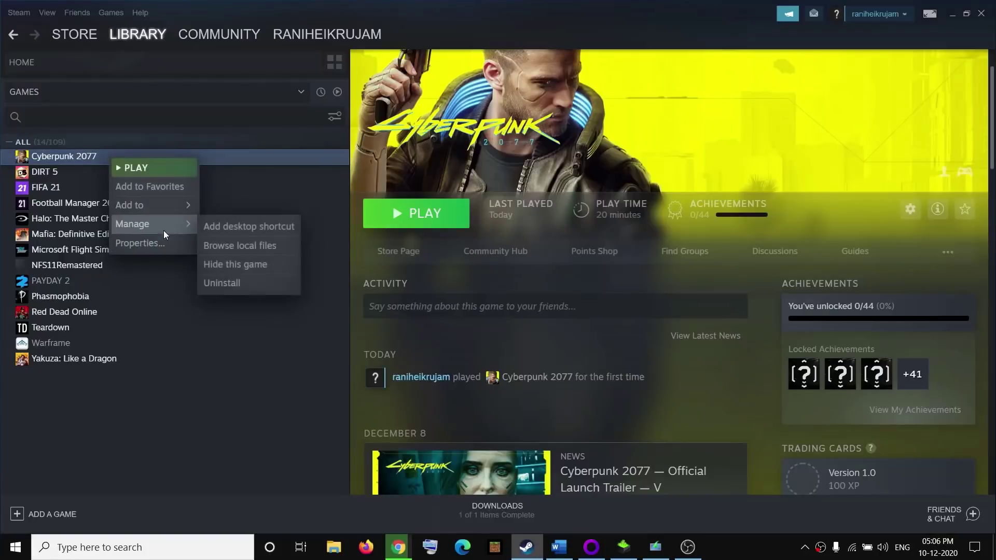
click(239, 245)
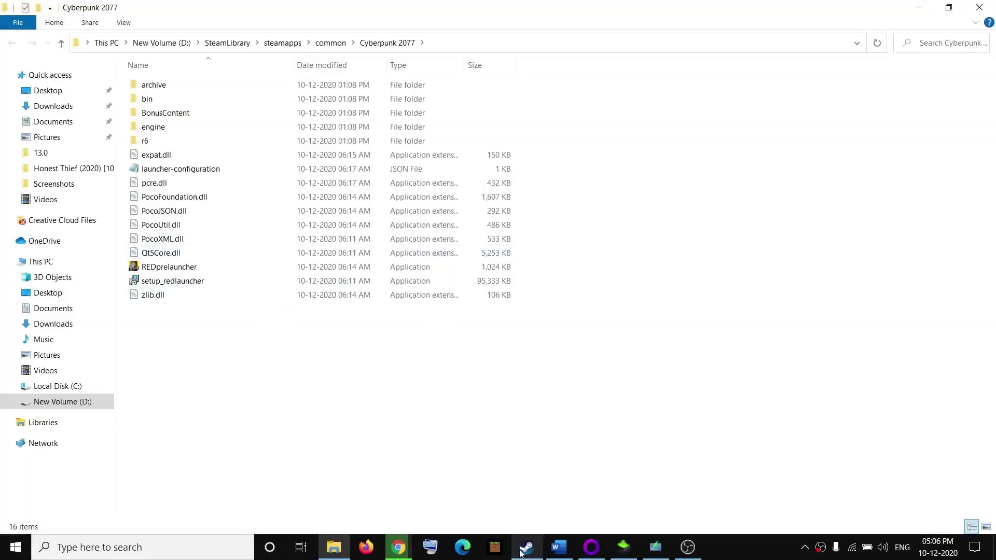
click(559, 548)
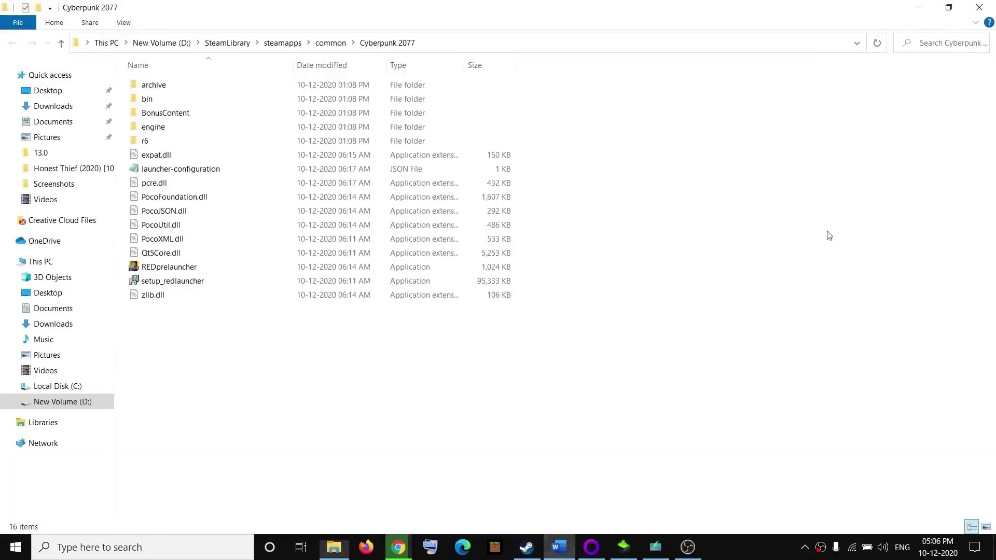
click(924, 234)
Go into bin\x64 and bring up the options for the Cyberpunk2077 application.
double_click(148, 99)
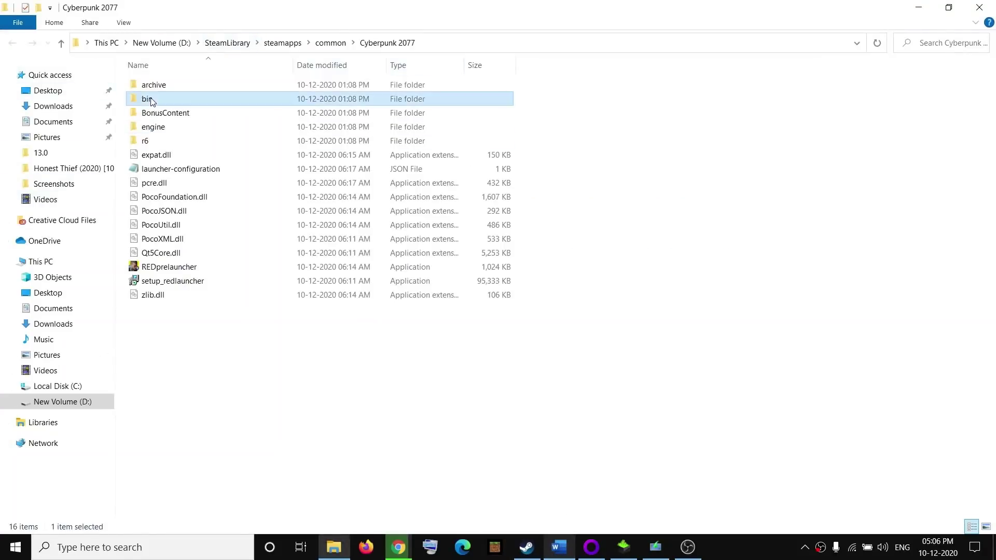
double_click(155, 85)
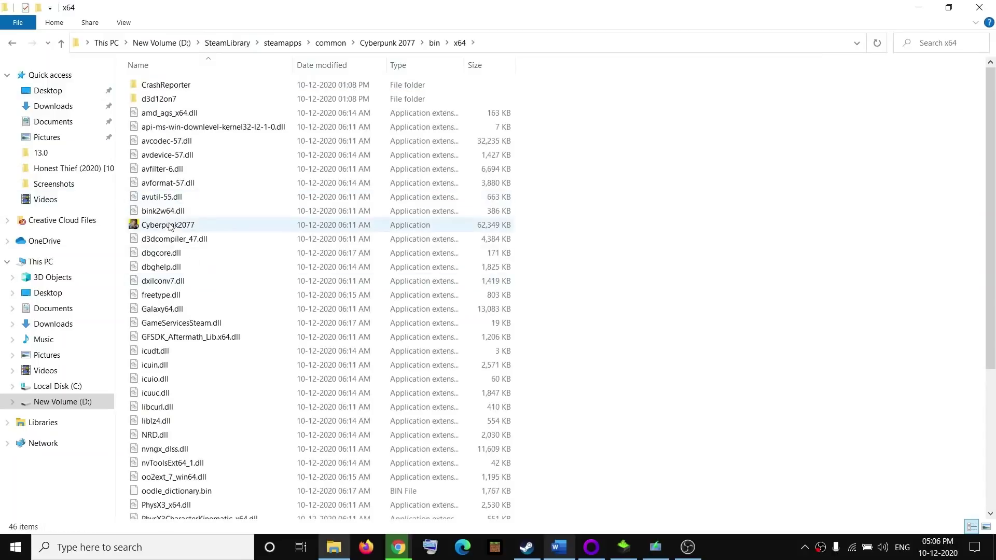
click(151, 228)
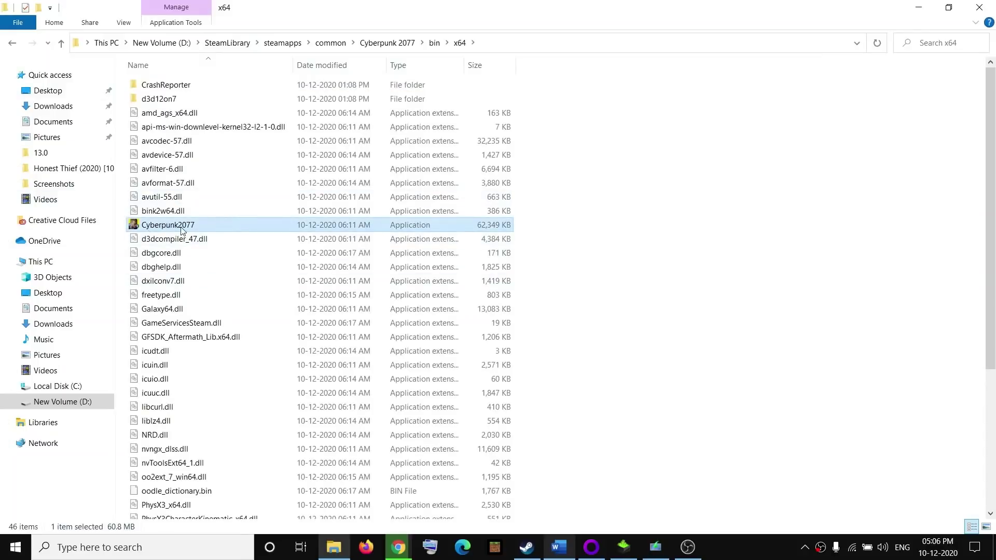
key(shift+F10)
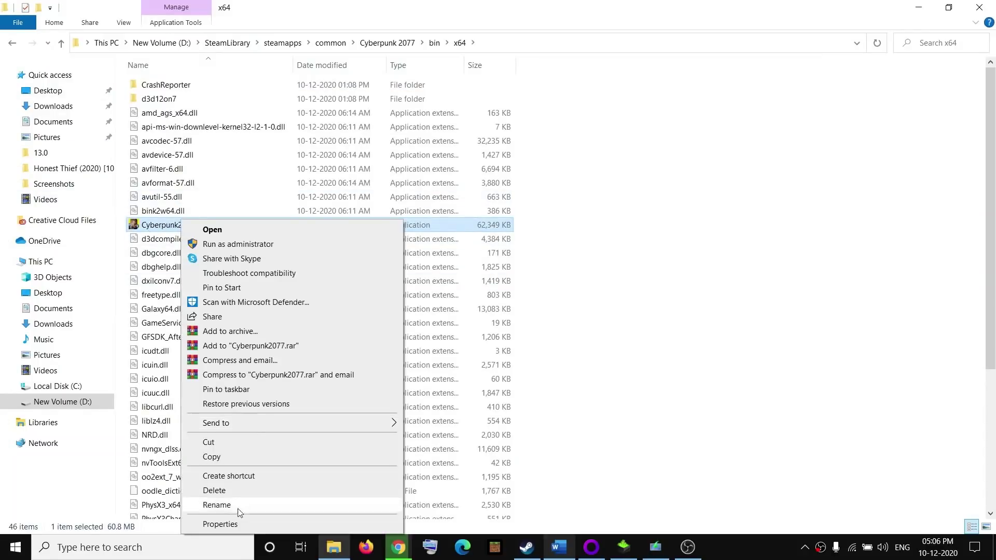
Disable fullscreen optimizations in Cyberpunk2077's compatibility properties.
click(221, 525)
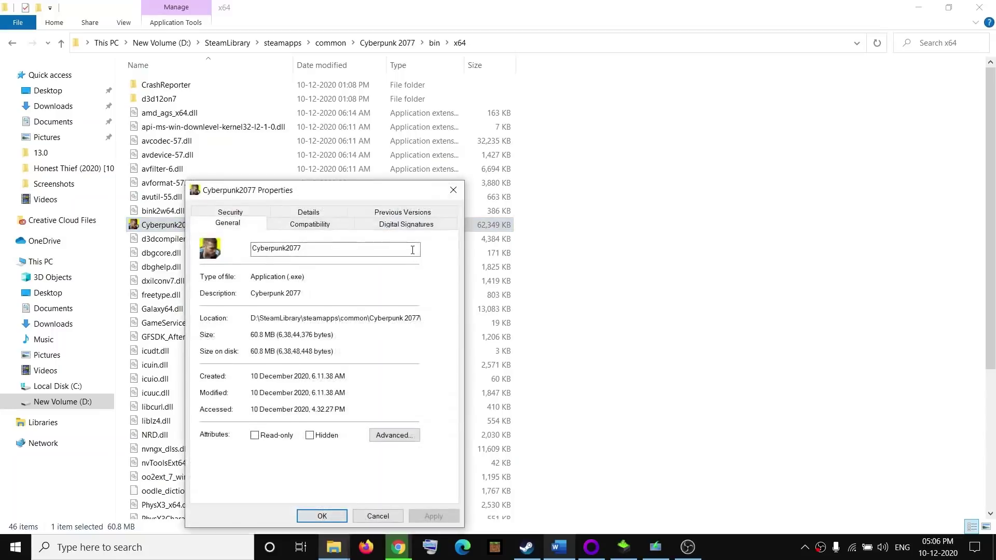
drag(356, 192, 521, 99)
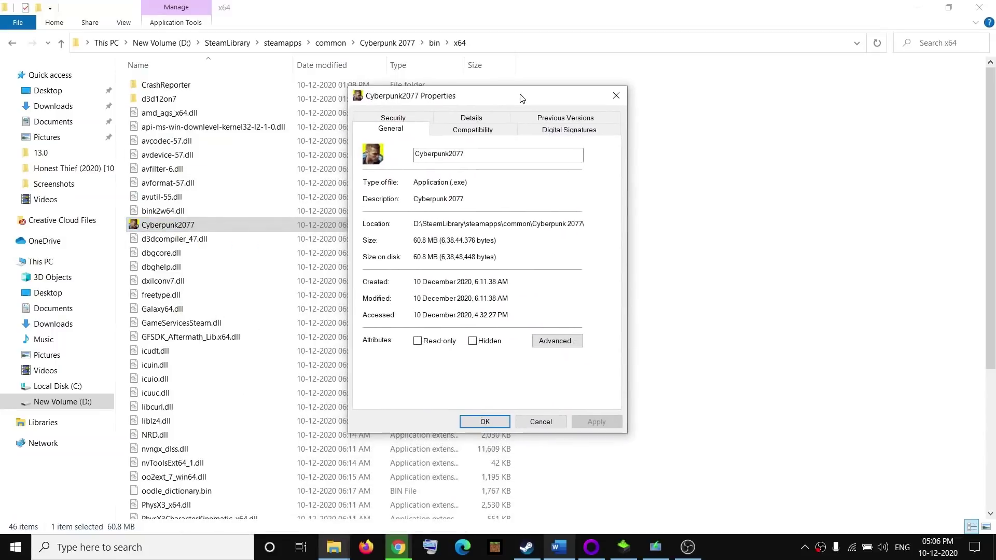
click(473, 130)
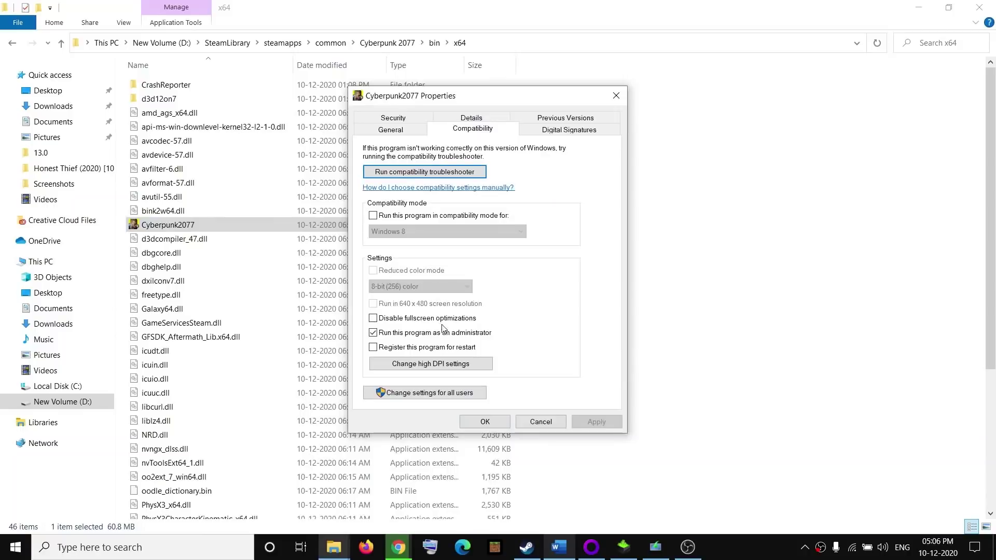
click(374, 320)
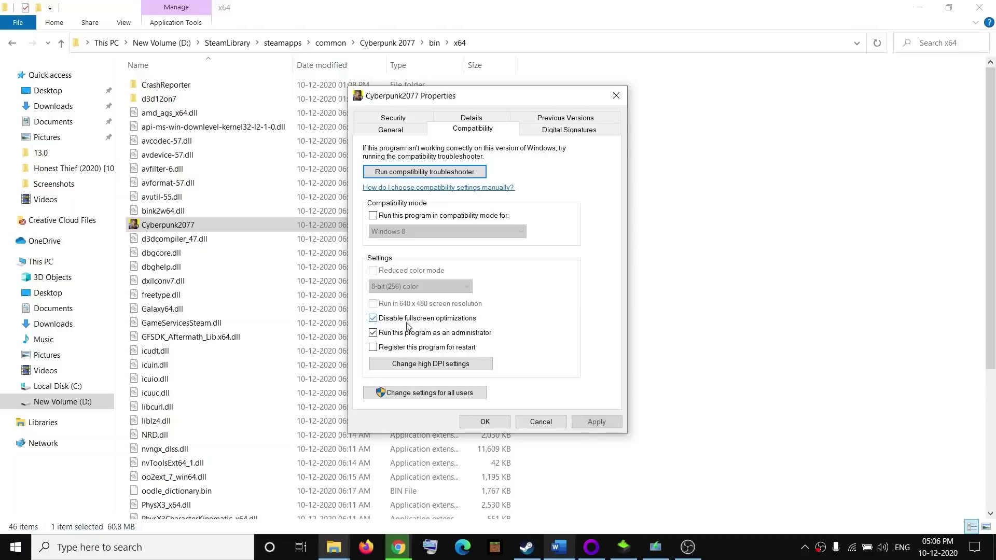
Override high DPI scaling, performed by Application, and apply the compatibility changes.
click(437, 366)
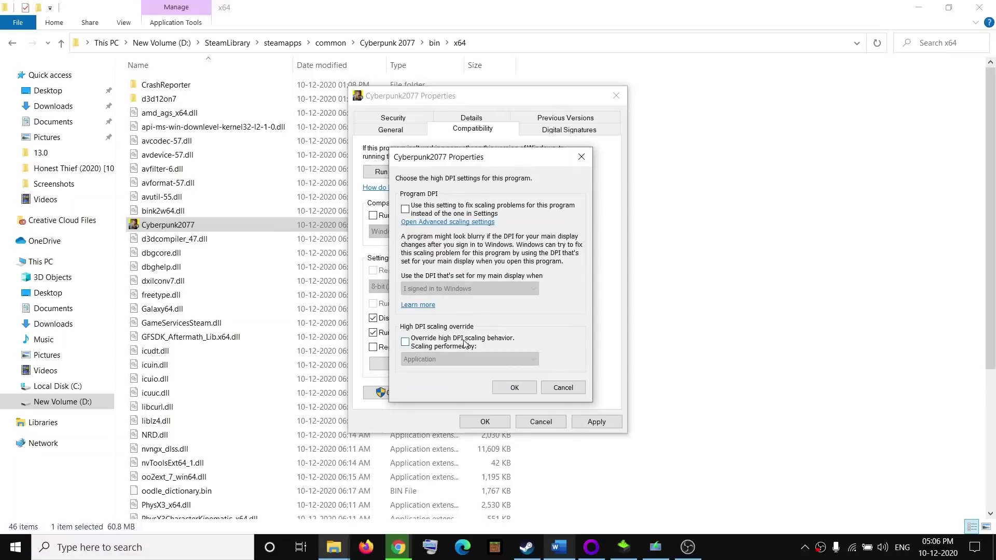
click(405, 343)
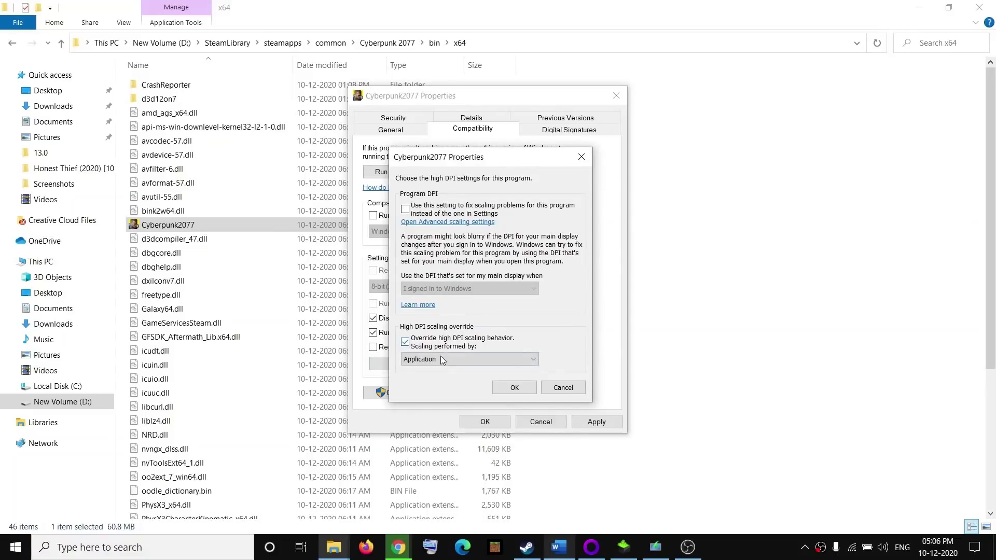
click(441, 359)
click(422, 370)
click(514, 387)
click(591, 423)
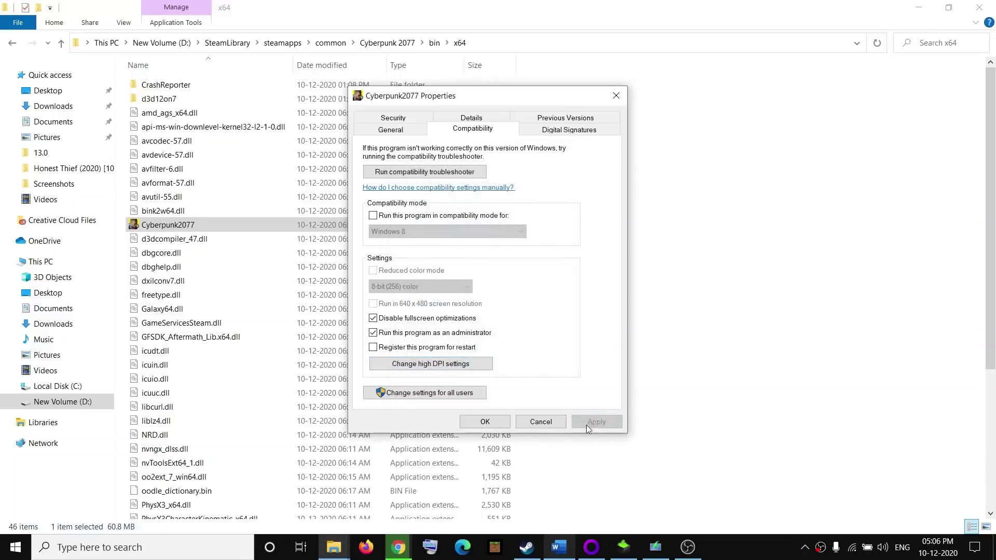
click(485, 421)
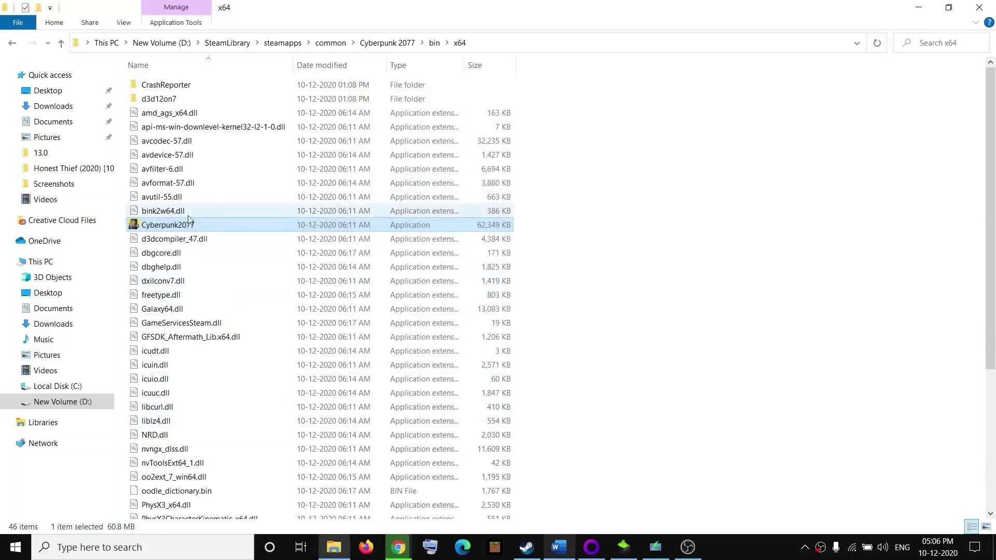
Close Explorer, select Step 8's Visual C++ download URL in Word, and start a new Chrome tab.
click(982, 10)
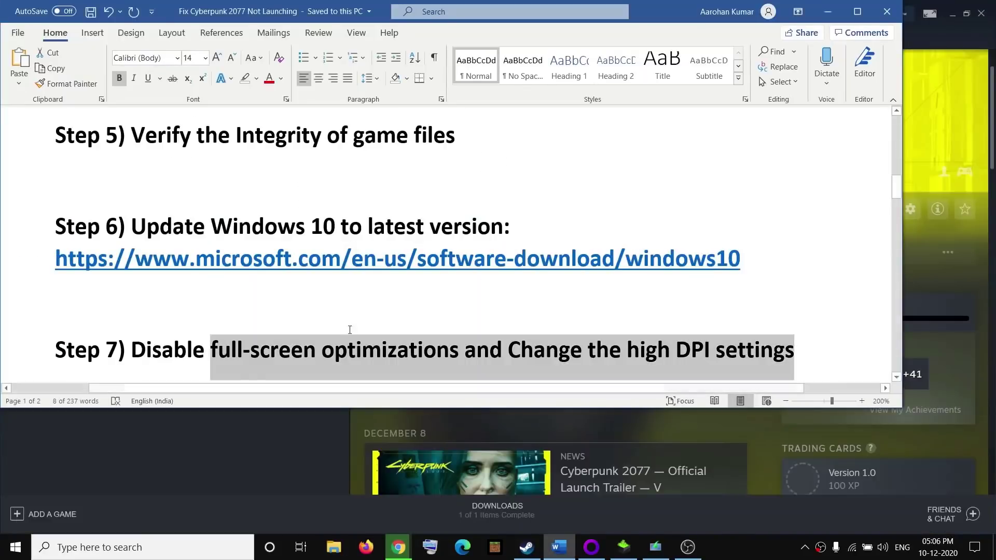
scroll(400, 284, down, 2)
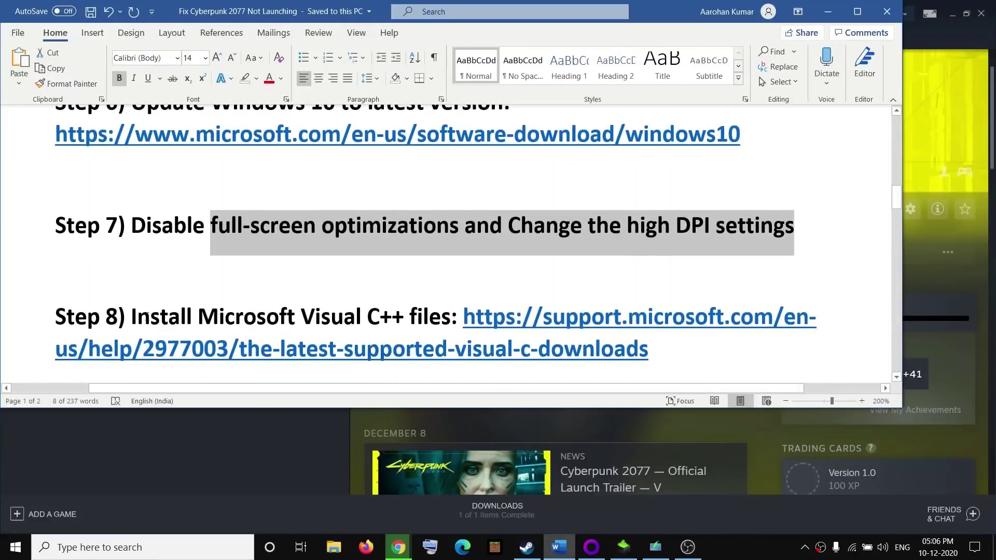
drag(136, 317, 433, 319)
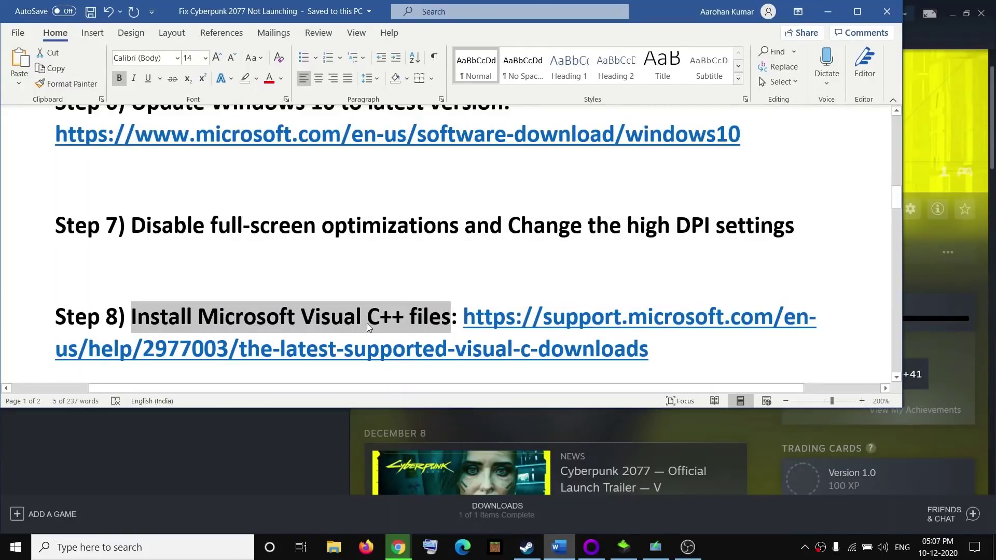
click(671, 350)
drag(672, 350, 524, 333)
key(ctrl+c)
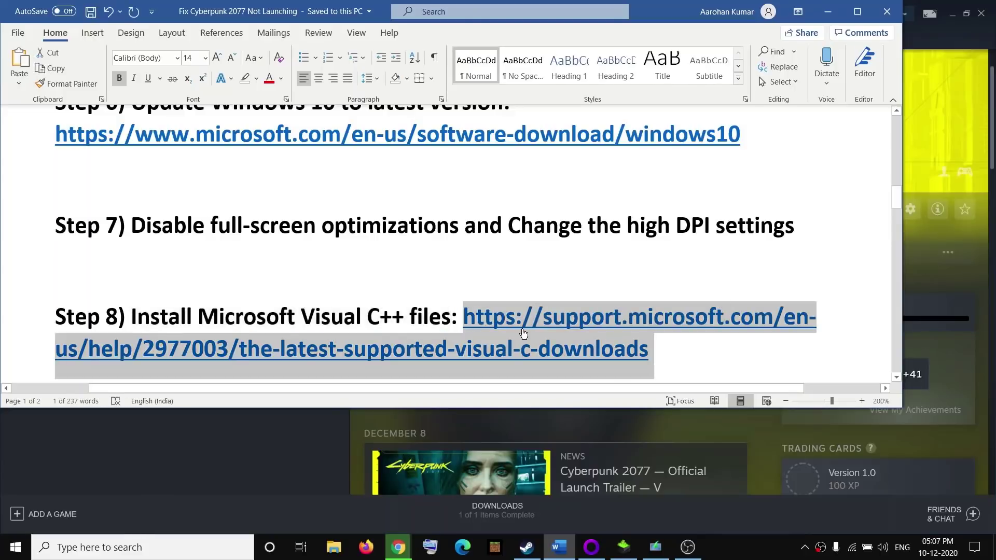
click(398, 547)
click(177, 11)
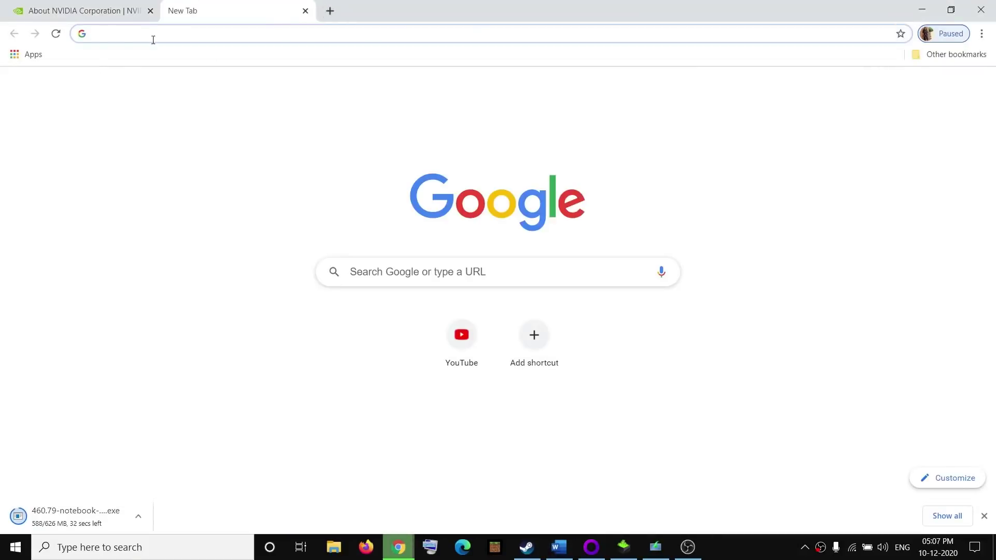
Load the Visual C++ downloads page and download the x86 and x64 vc_redist installers for 2015-2019.
key(ctrl+v)
key(Return)
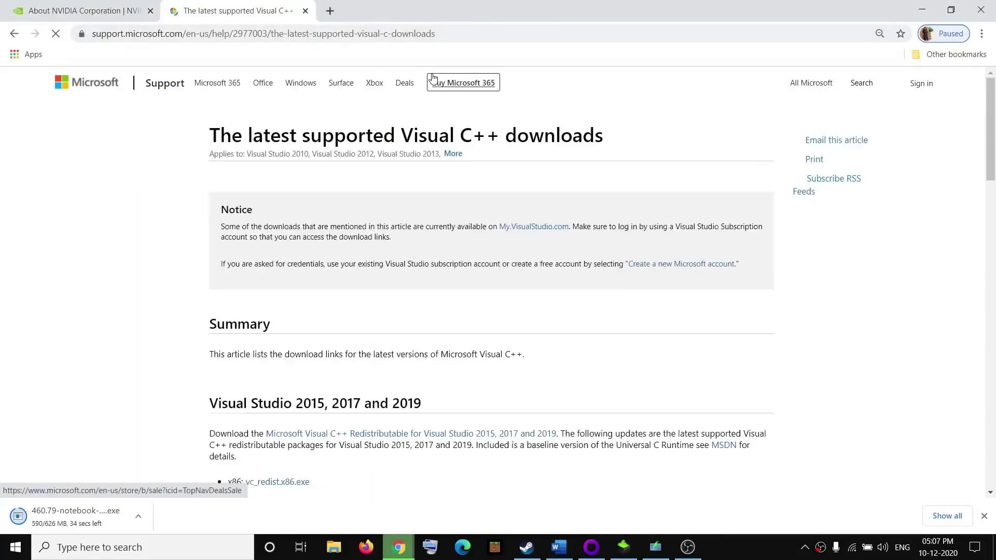
scroll(407, 272, down, 5)
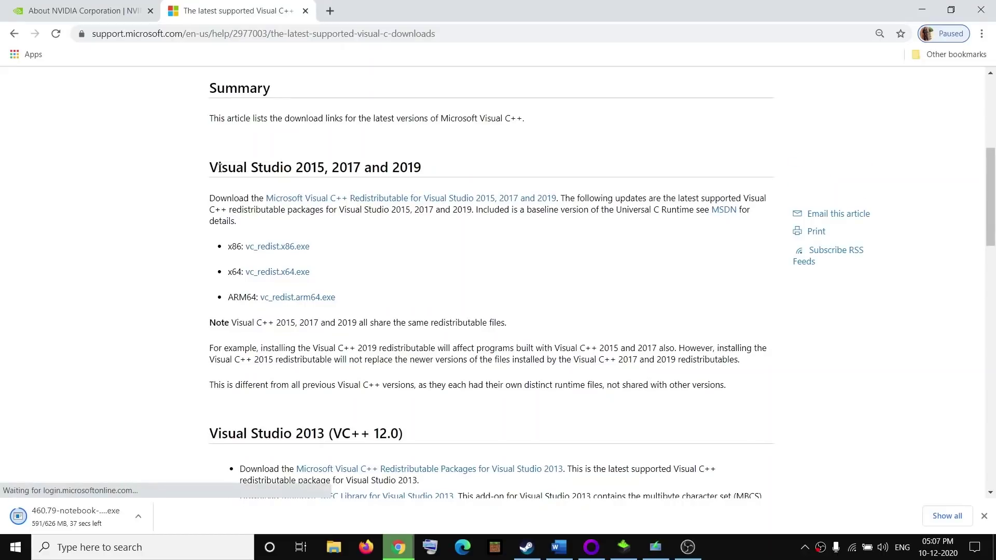
drag(218, 167, 430, 169)
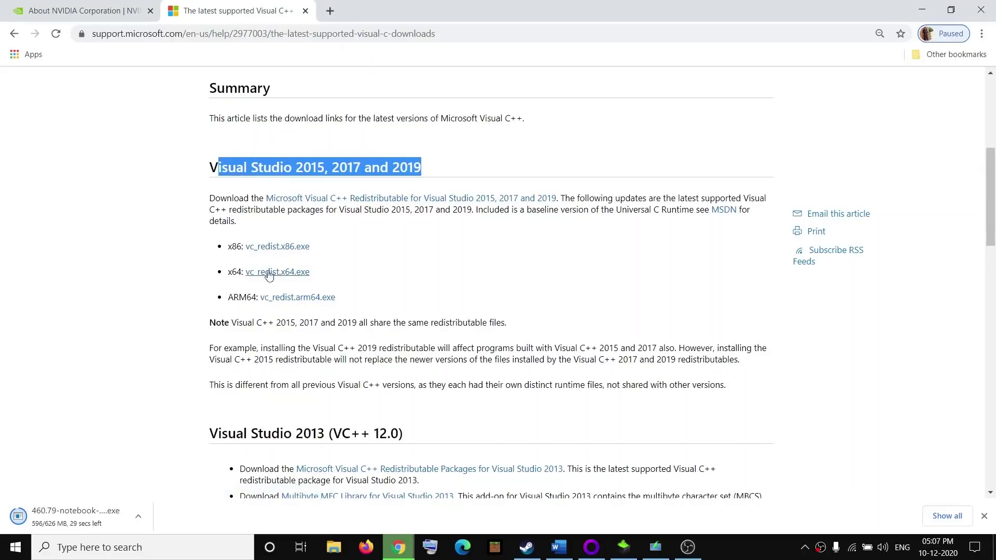
click(278, 247)
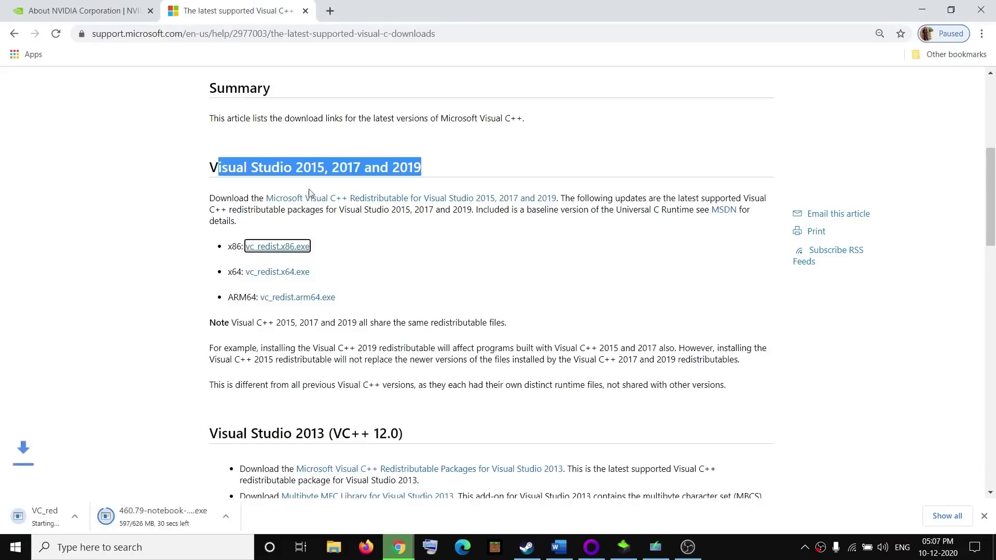
click(285, 273)
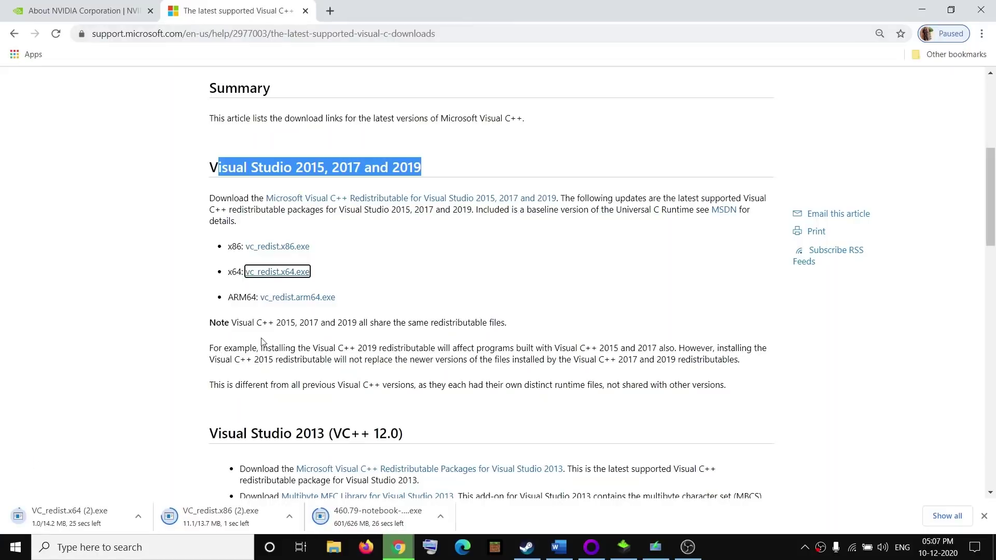
Run the downloaded installers and repair both the x86 and x64 Visual C++ redistributables.
click(224, 515)
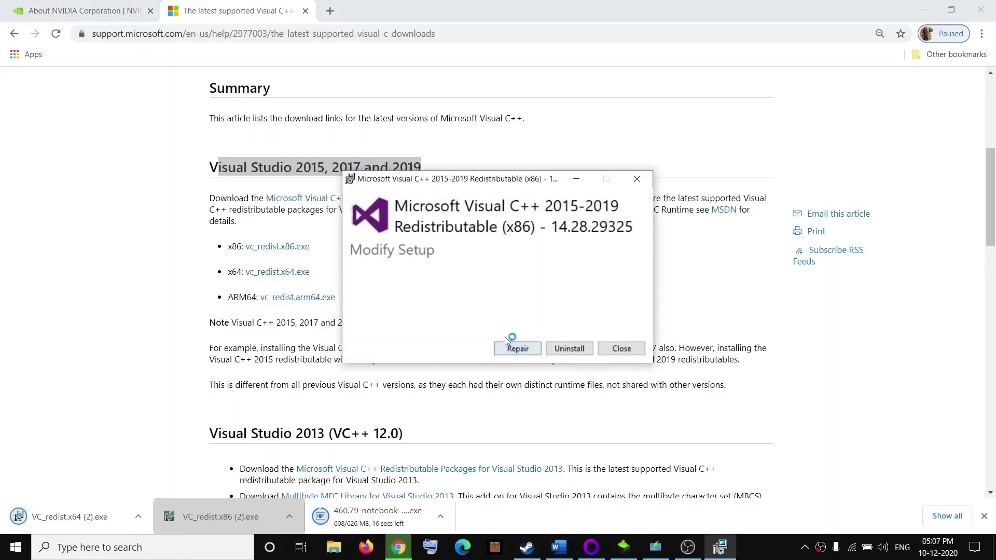
click(508, 345)
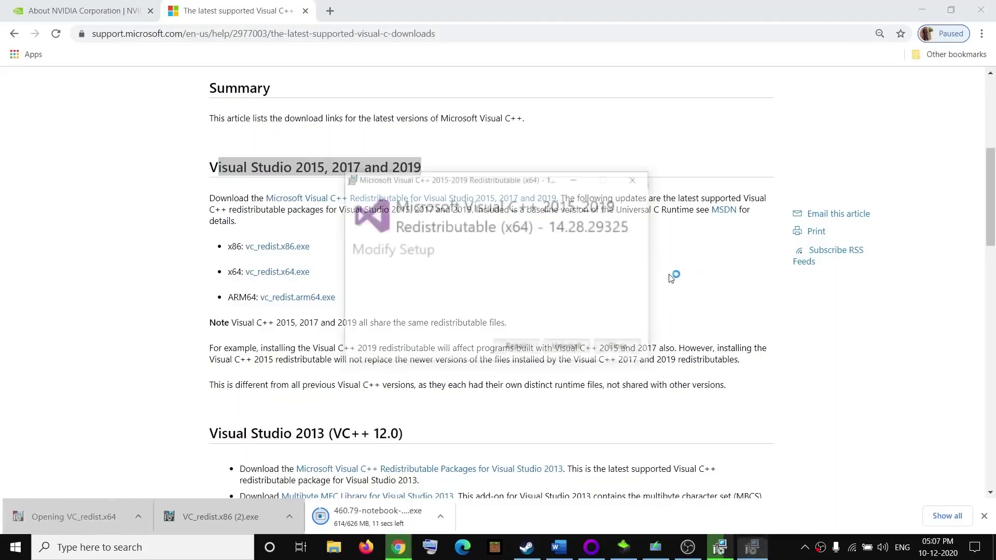
click(520, 348)
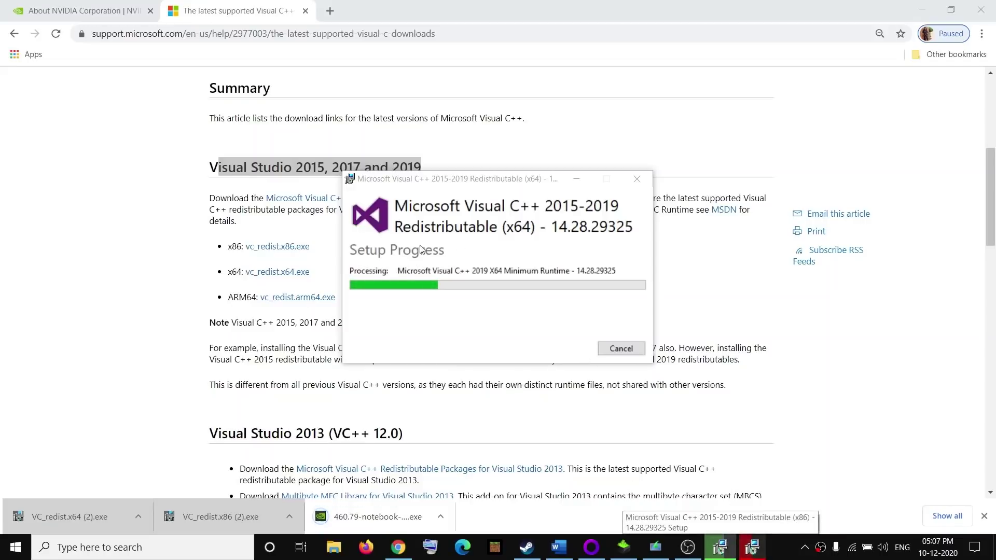
Glance at the Start menu power options, then return to the Word guide.
click(15, 547)
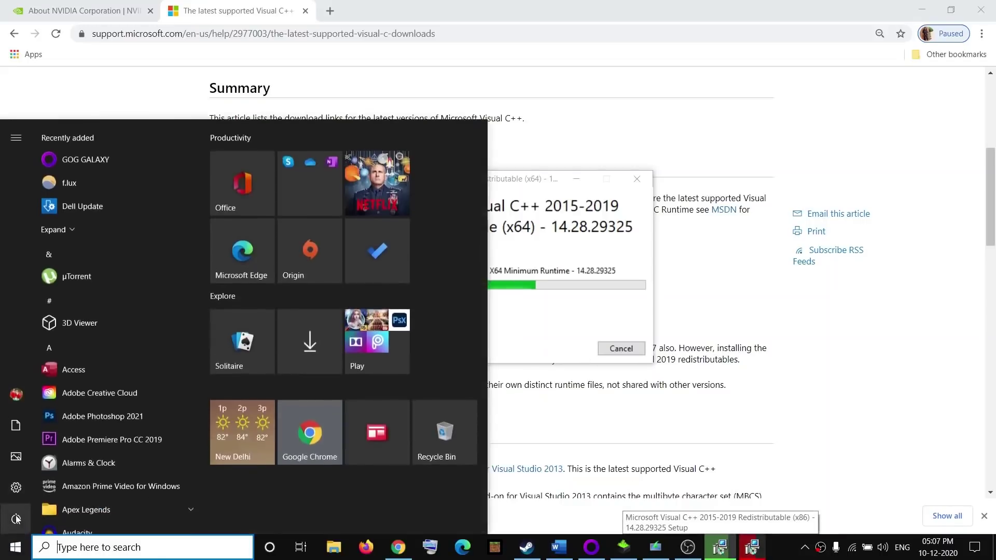
click(16, 519)
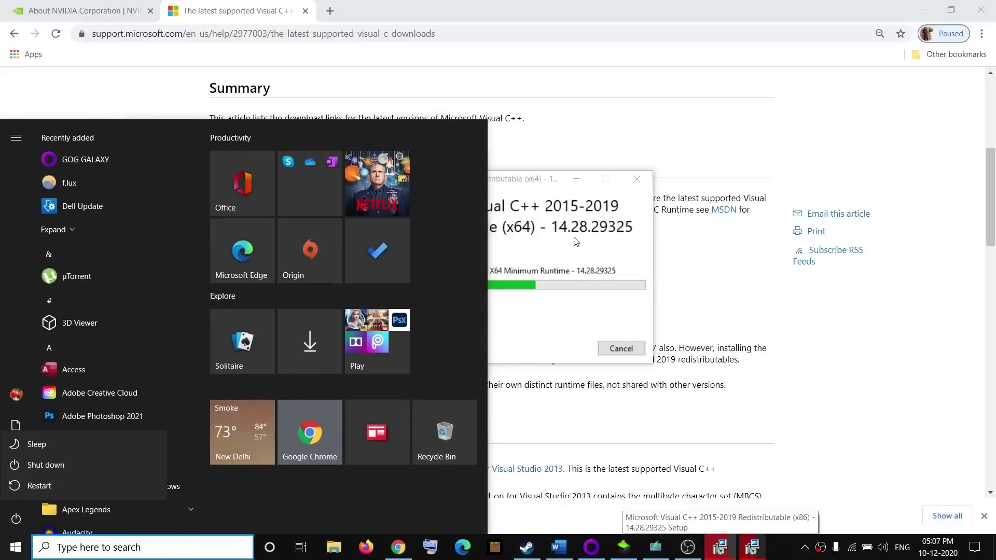
key(Escape)
click(556, 233)
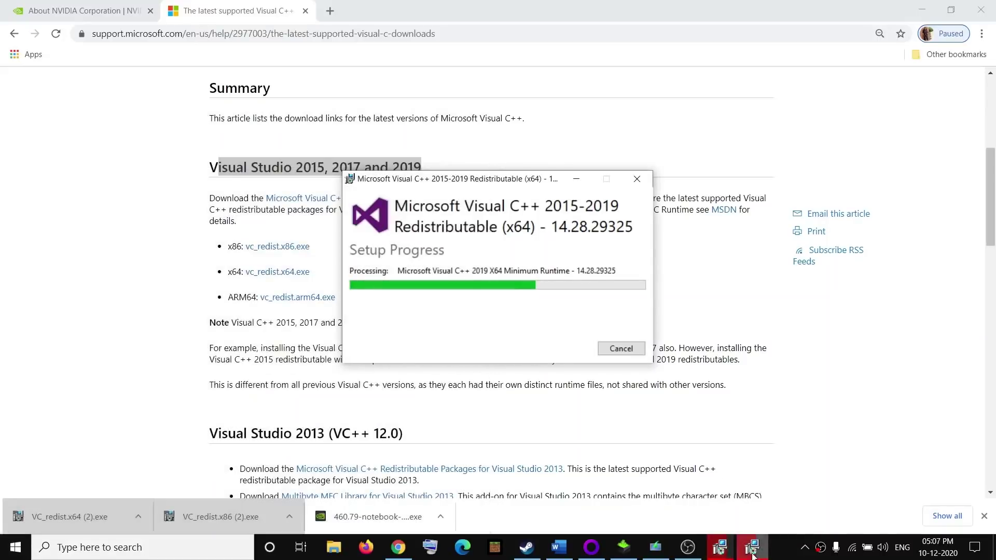
click(559, 548)
Highlight Step 9's Windows 7 compatibility instruction and note, then bring Steam's library forward.
scroll(154, 257, down, 3)
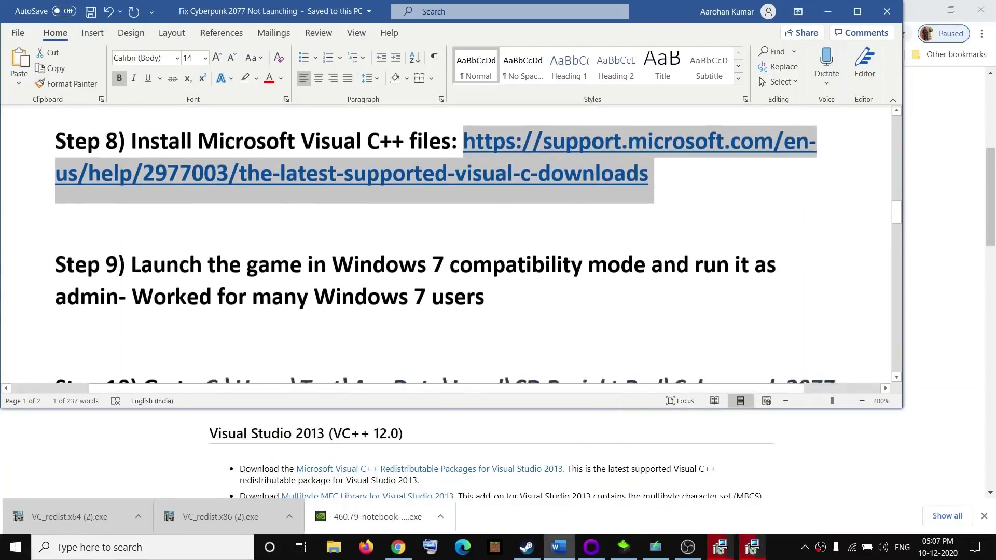
scroll(171, 278, up, 1)
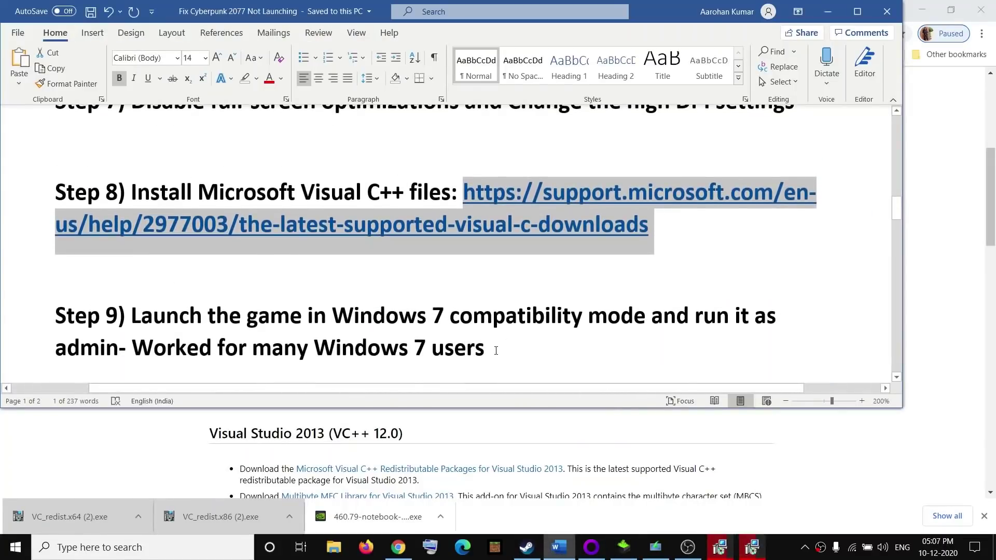
drag(497, 351, 133, 353)
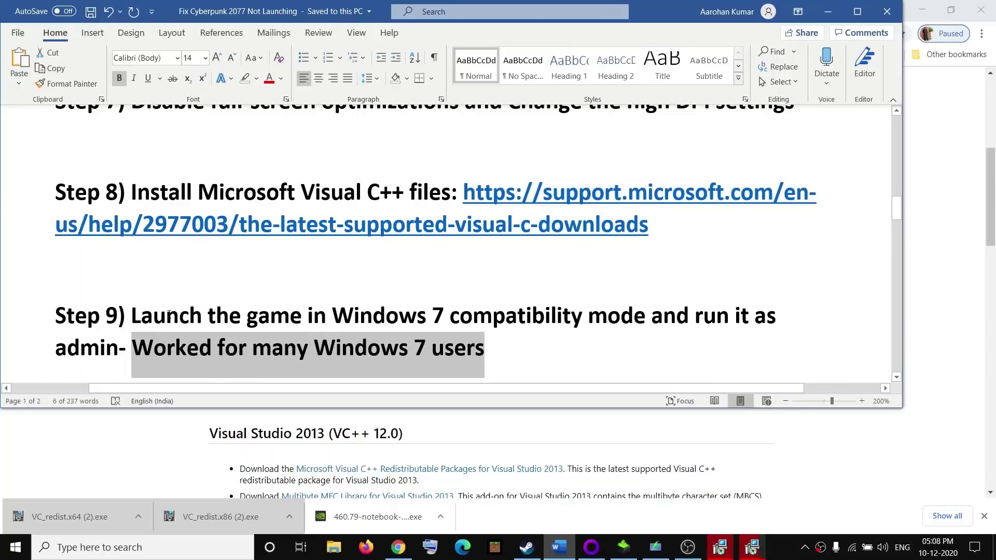
drag(169, 313, 586, 318)
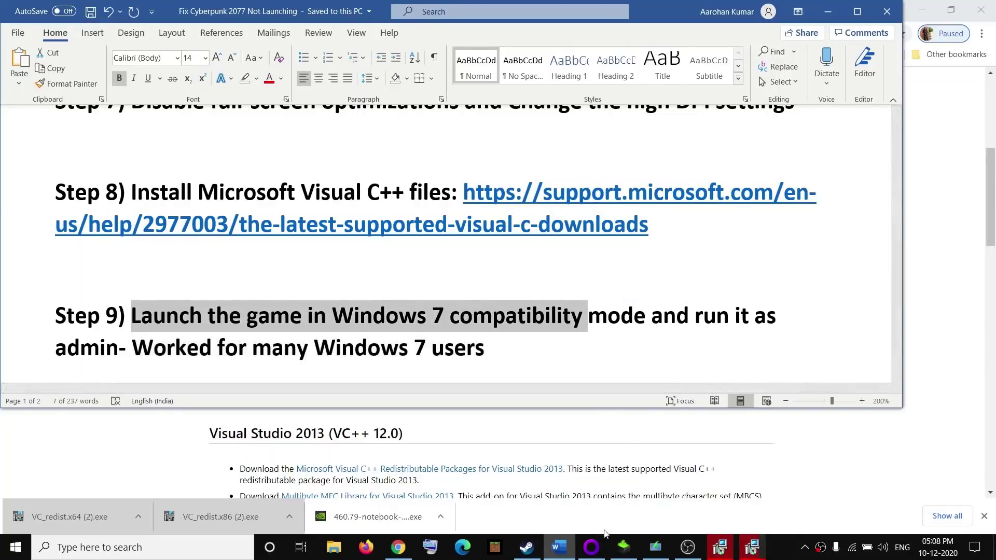
click(527, 549)
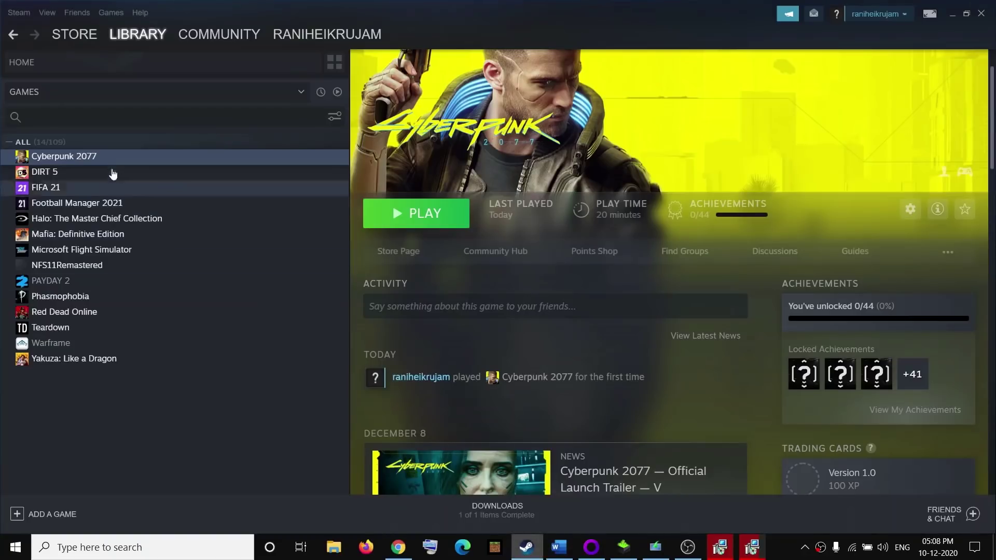
Browse Cyberpunk 2077's local files from Steam and select REDprelauncher in the install folder.
right_click(105, 157)
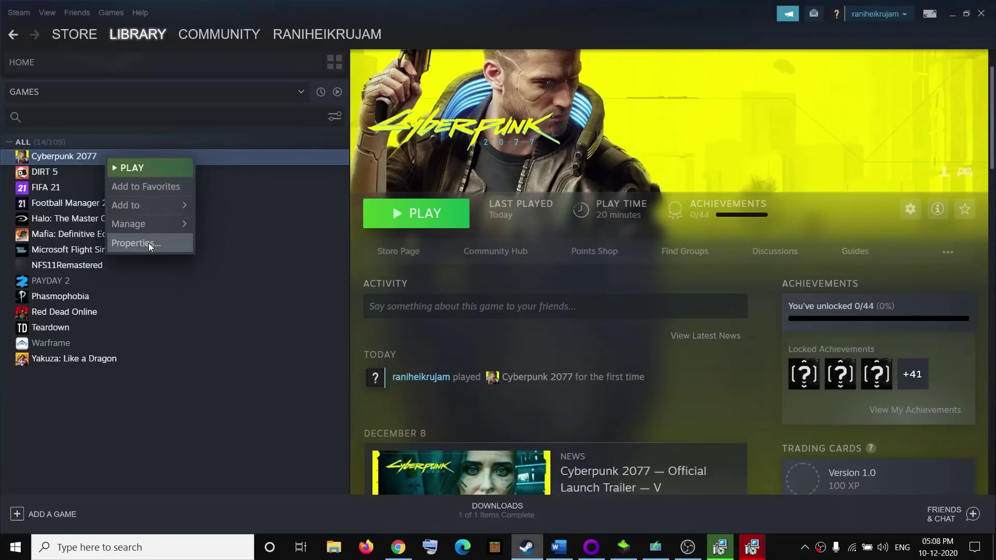
mouse_move(131, 227)
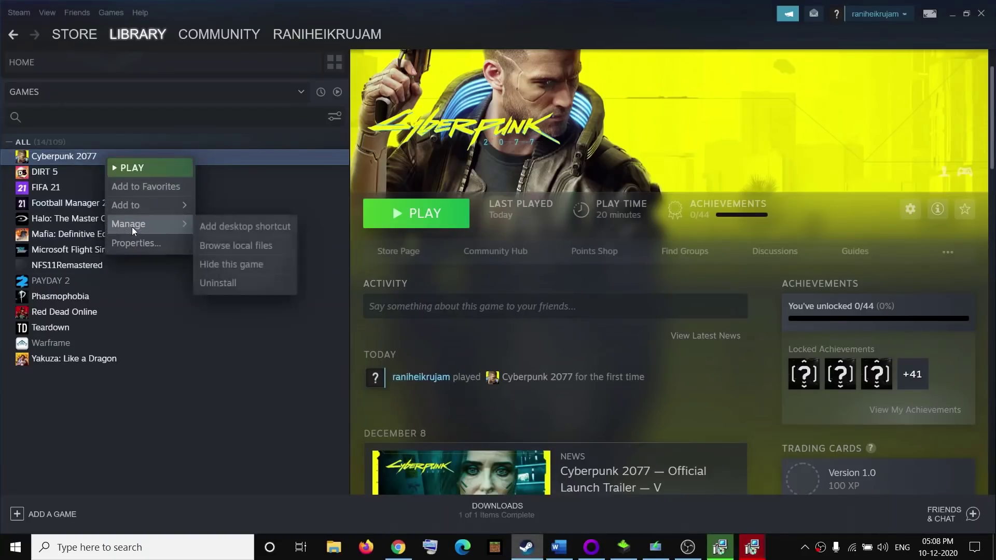
click(226, 245)
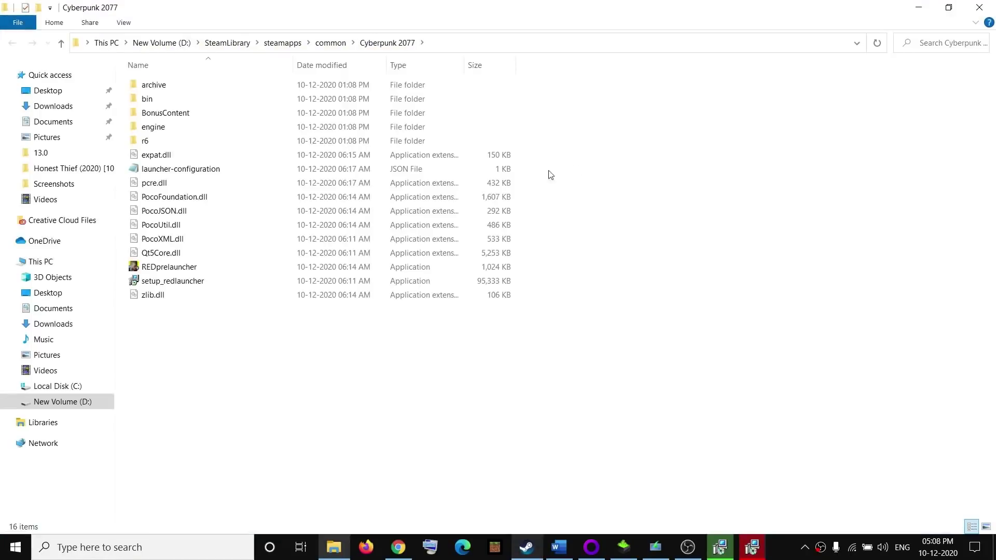
click(176, 267)
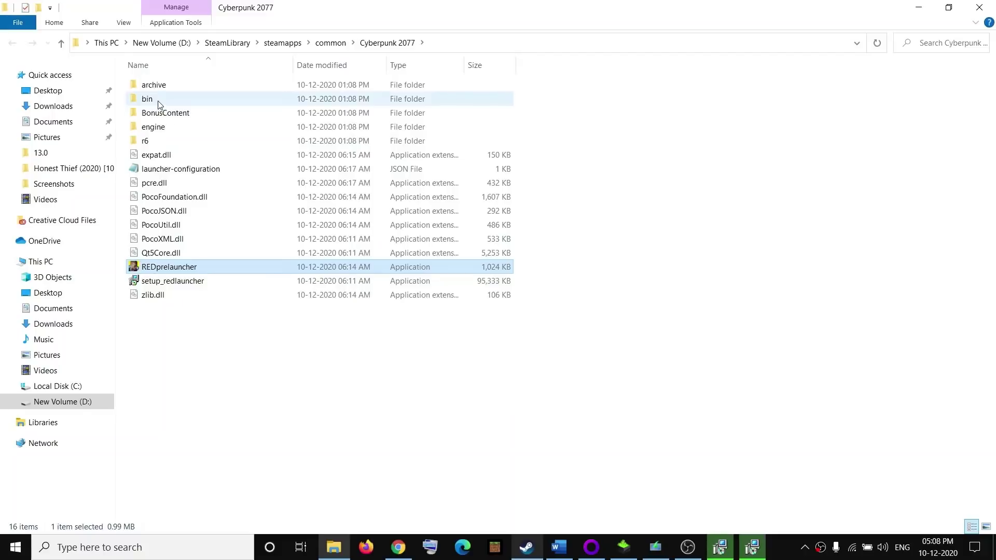
click(555, 545)
click(555, 545)
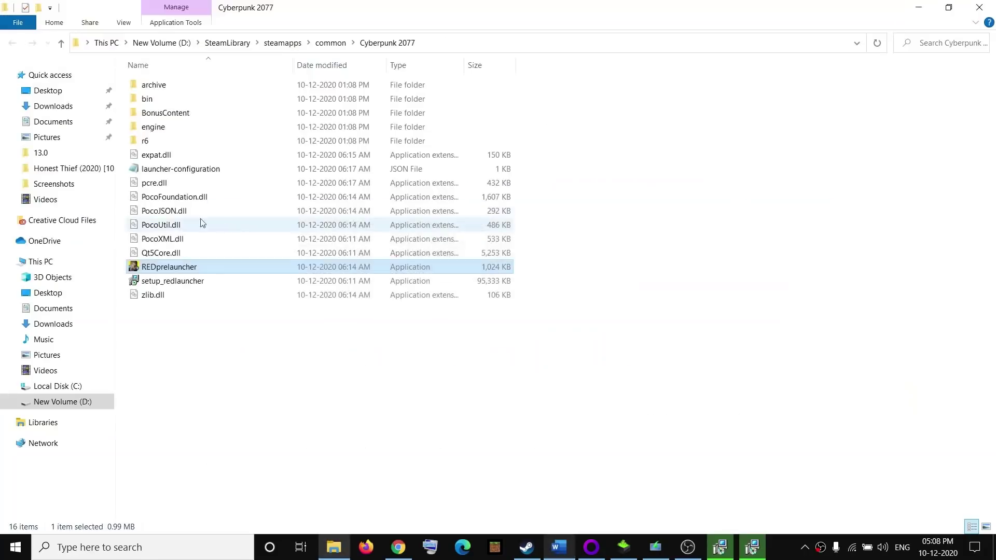
Set REDprelauncher to run in Windows 7 compatibility mode and apply the setting.
key(shift+F10)
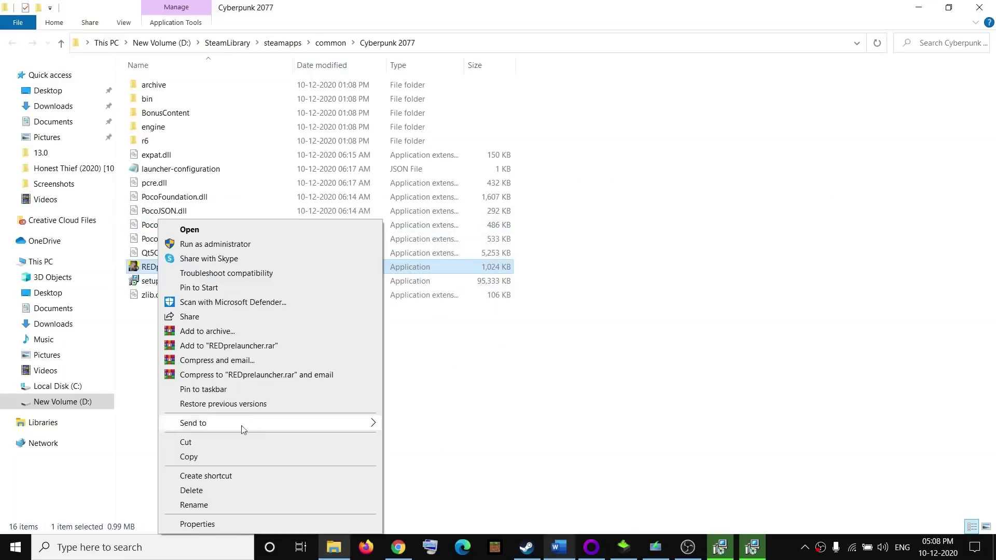
click(206, 524)
click(287, 224)
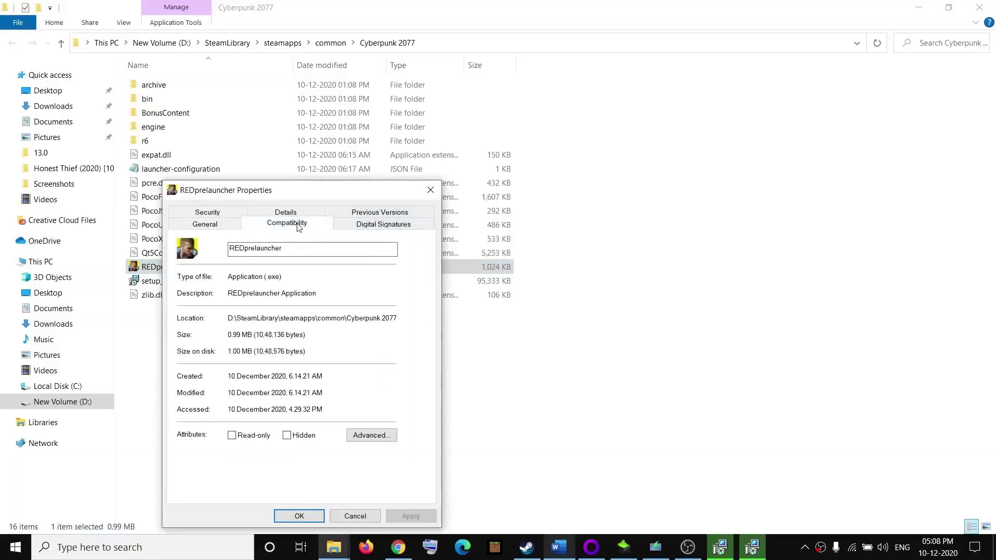
drag(318, 191, 569, 65)
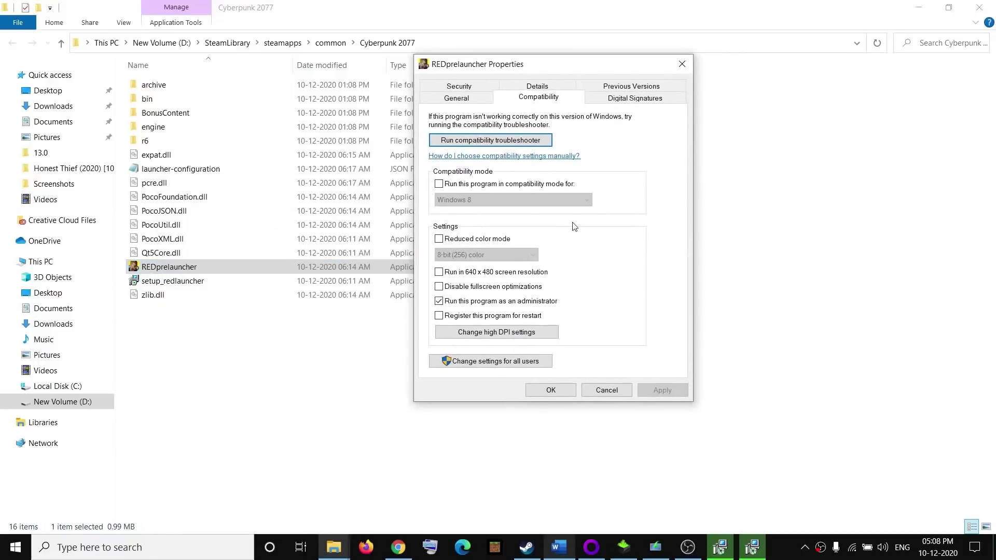
click(439, 184)
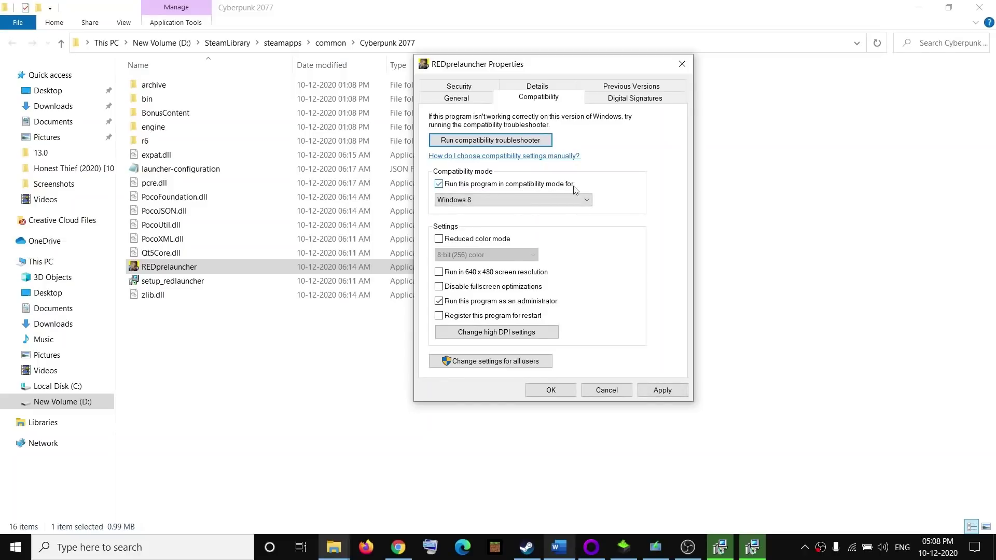
click(576, 200)
click(514, 272)
click(663, 390)
click(551, 391)
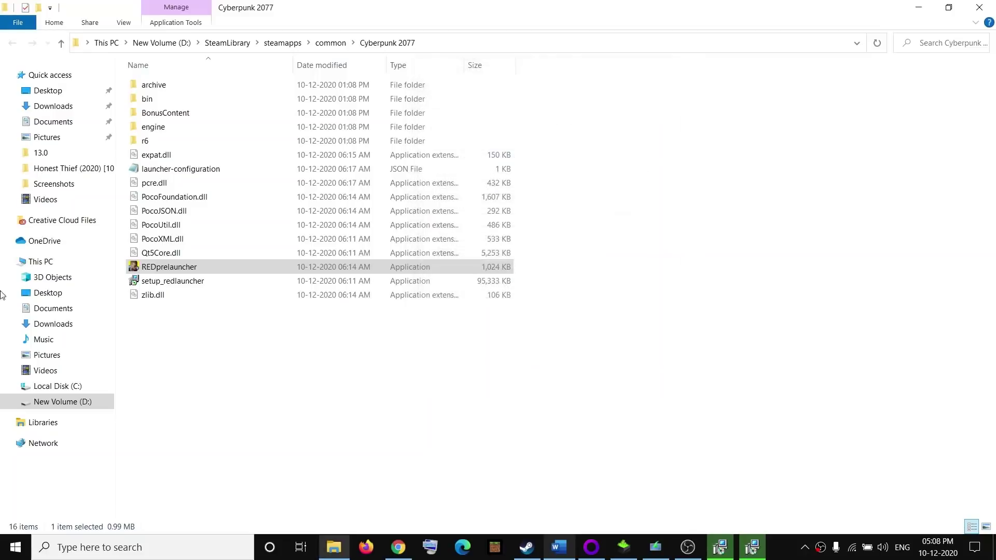
Open bin\x64 and select the Cyberpunk2077 application.
double_click(176, 99)
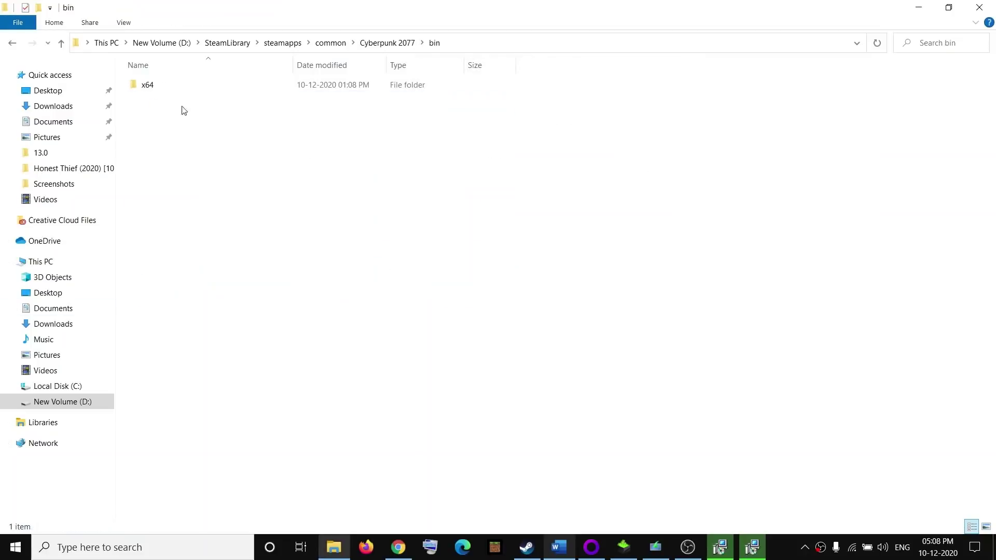
double_click(161, 91)
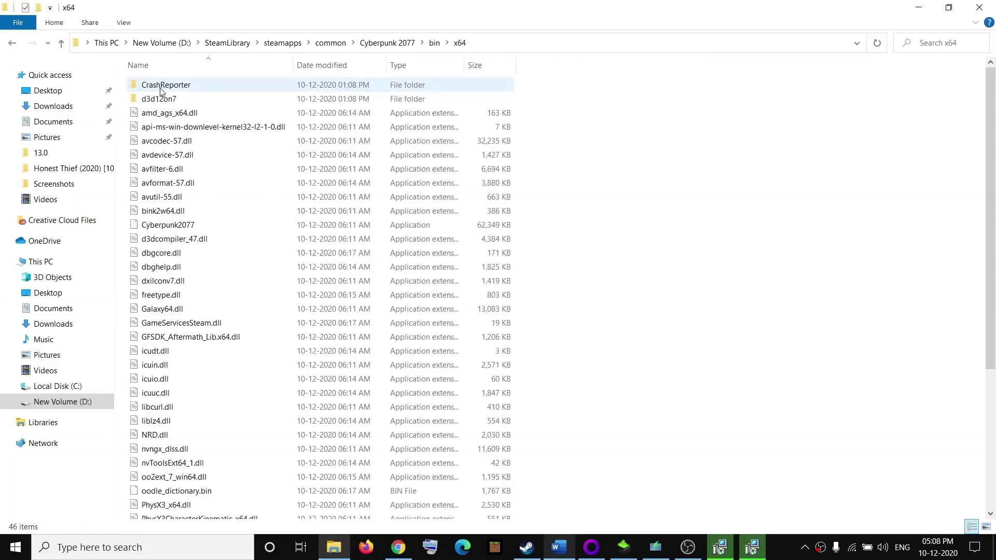
click(172, 231)
Set Cyberpunk2077 to Windows 7 compatibility mode, apply it, and close File Explorer.
right_click(172, 225)
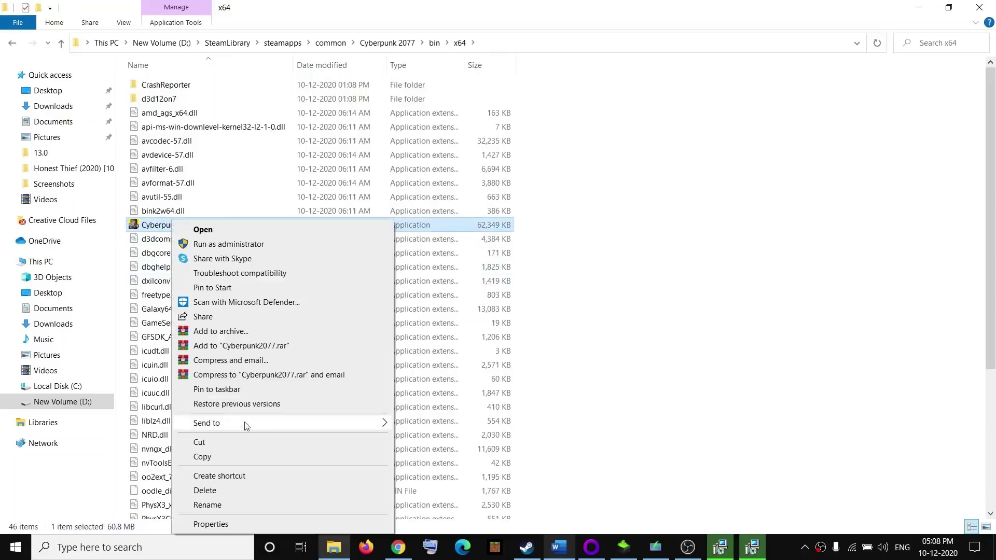
click(212, 520)
click(317, 226)
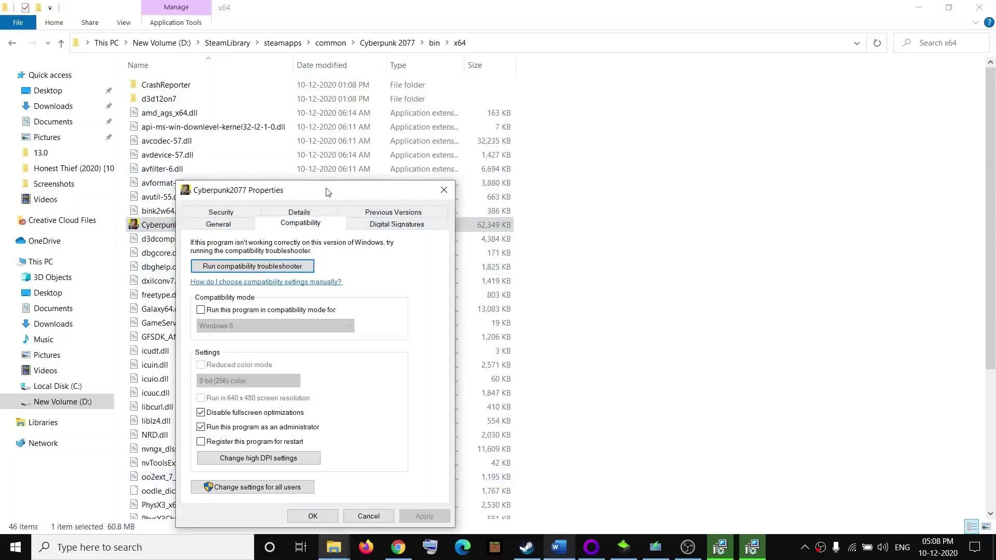
drag(308, 190, 548, 61)
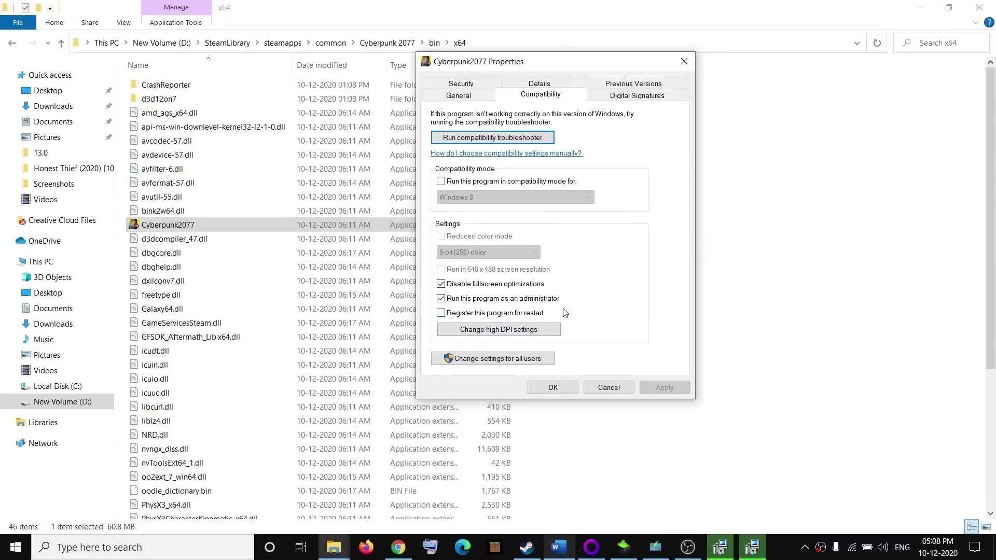
click(460, 183)
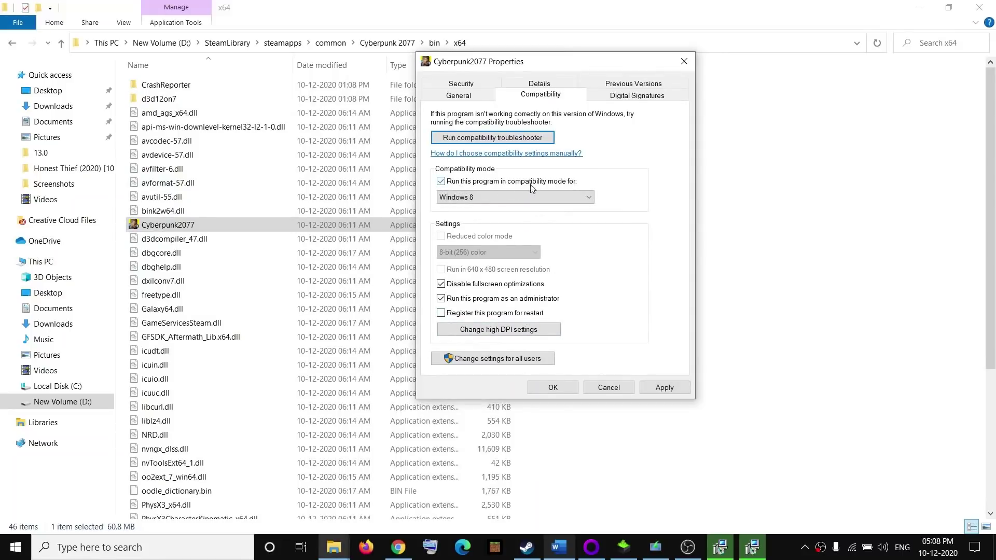
click(509, 201)
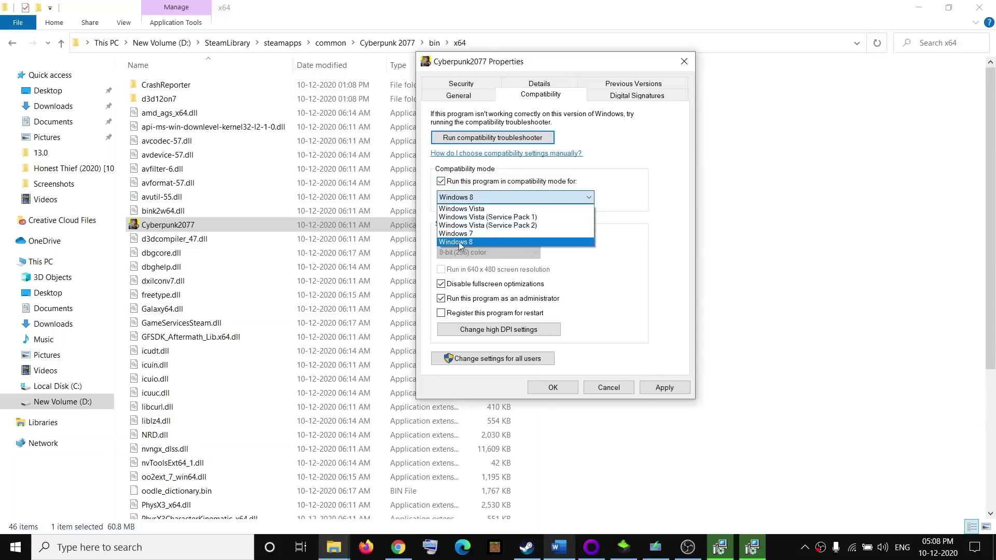
click(470, 234)
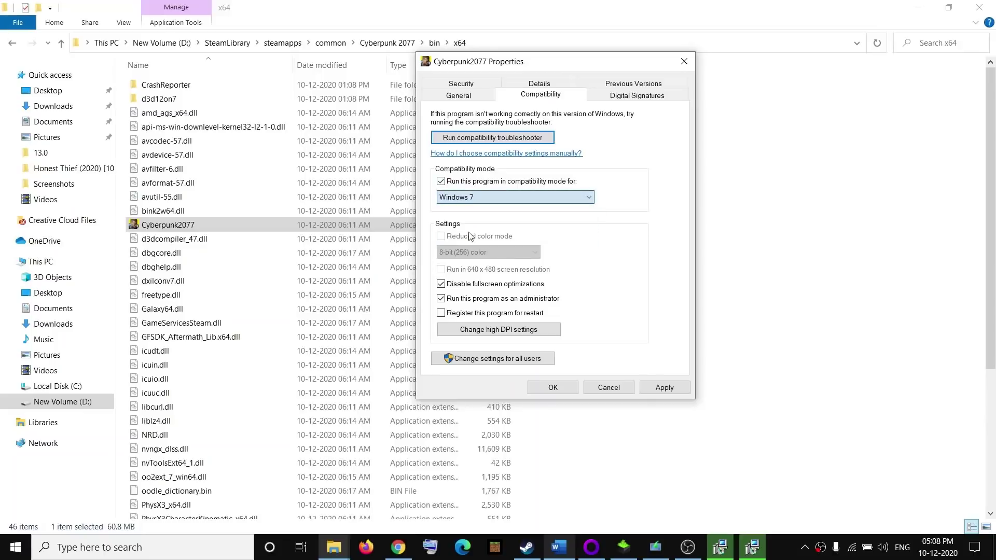
click(667, 389)
click(558, 390)
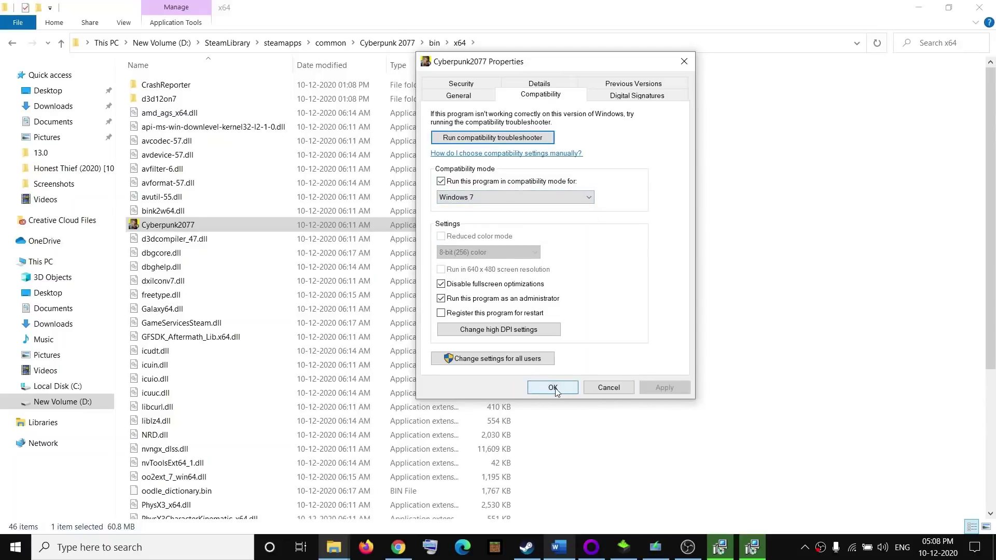
click(979, 7)
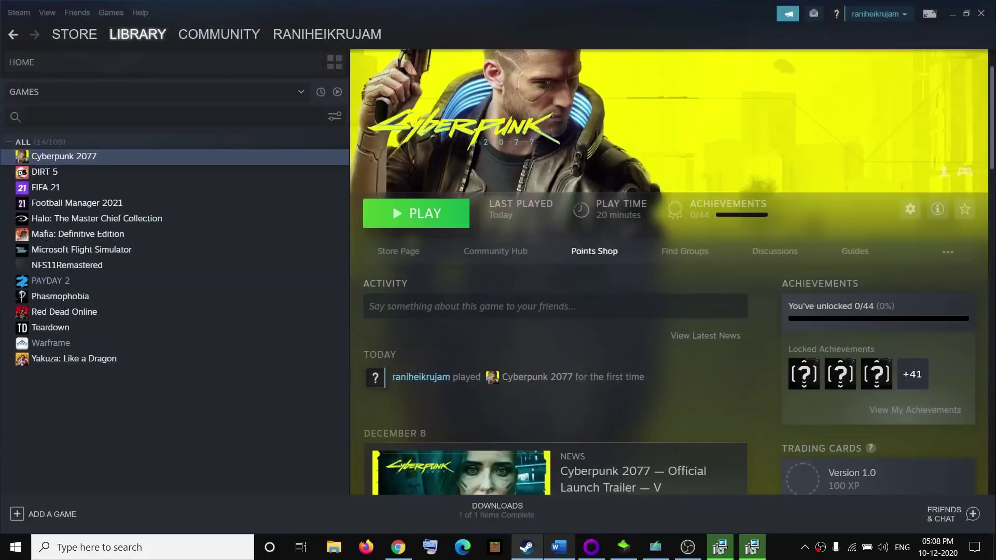
Back in Word, highlight Step 10's AppData folder path and the UserSetting file name.
click(560, 548)
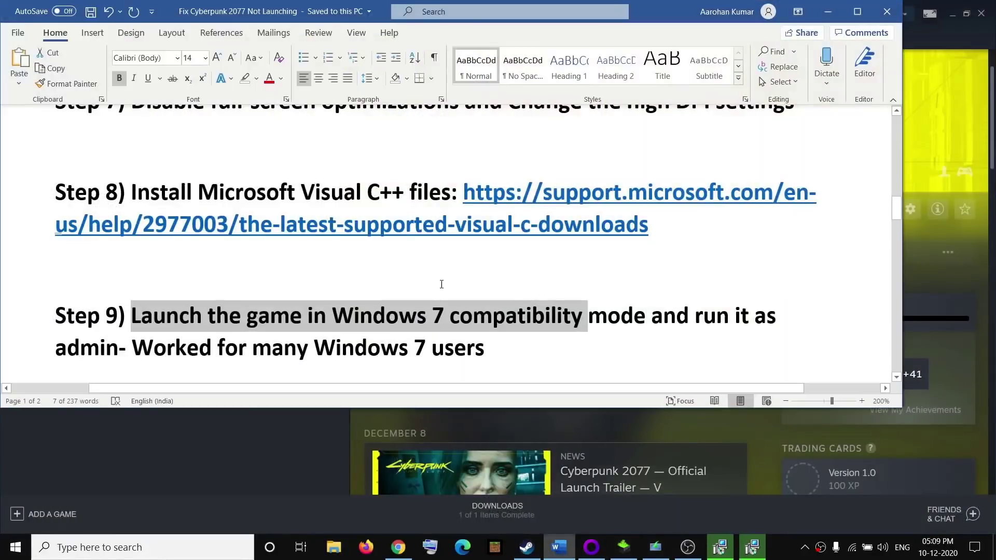
scroll(441, 283, down, 2)
scroll(441, 283, down, 2)
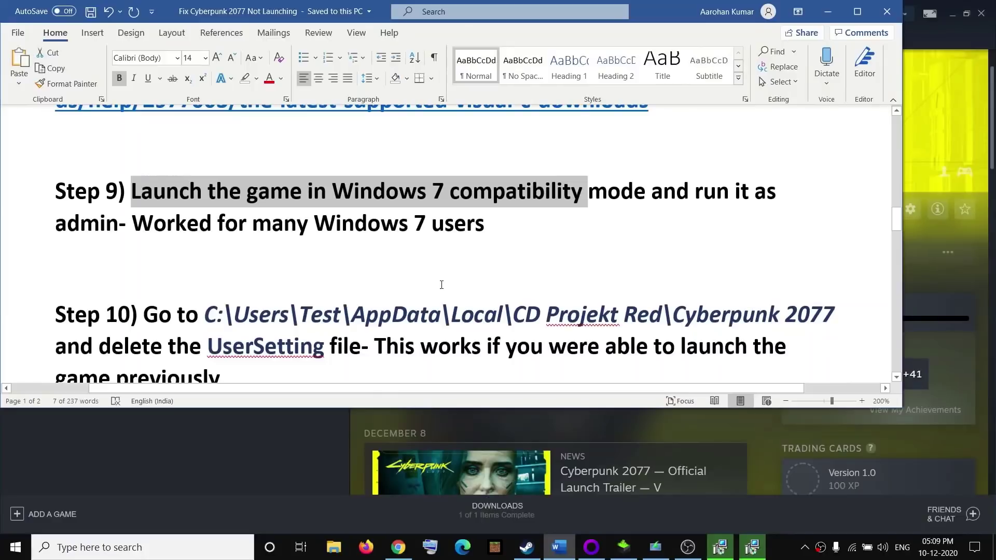
scroll(441, 285, down, 2)
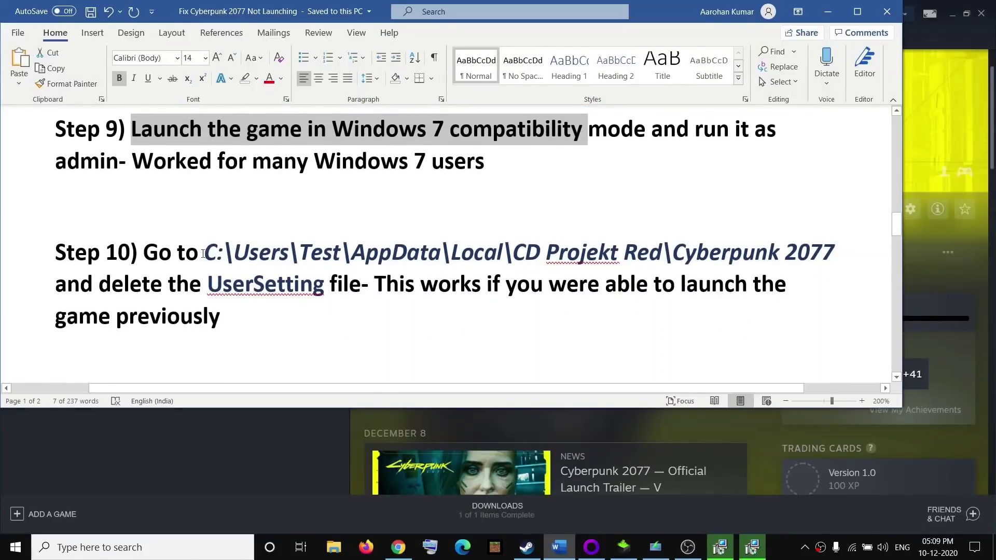
drag(375, 284, 223, 318)
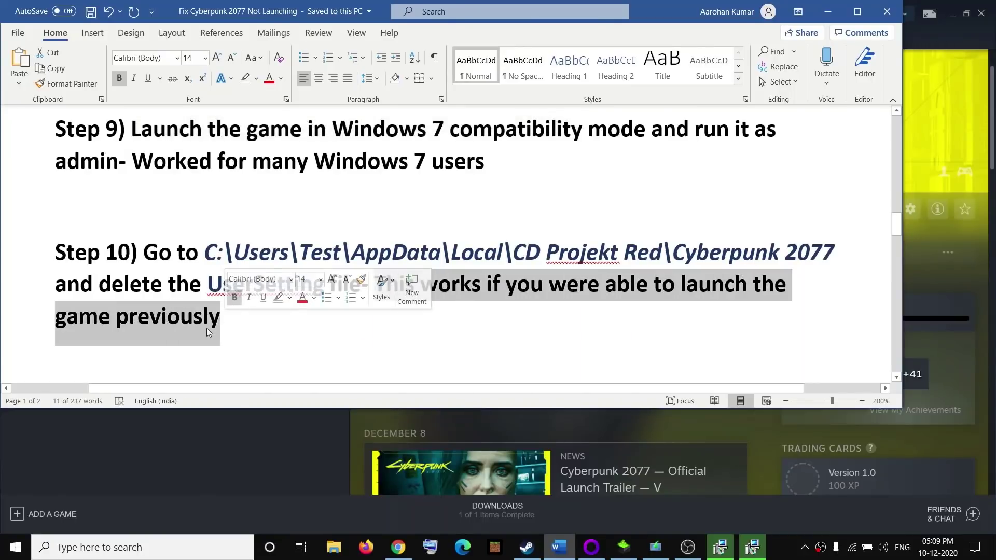
click(390, 312)
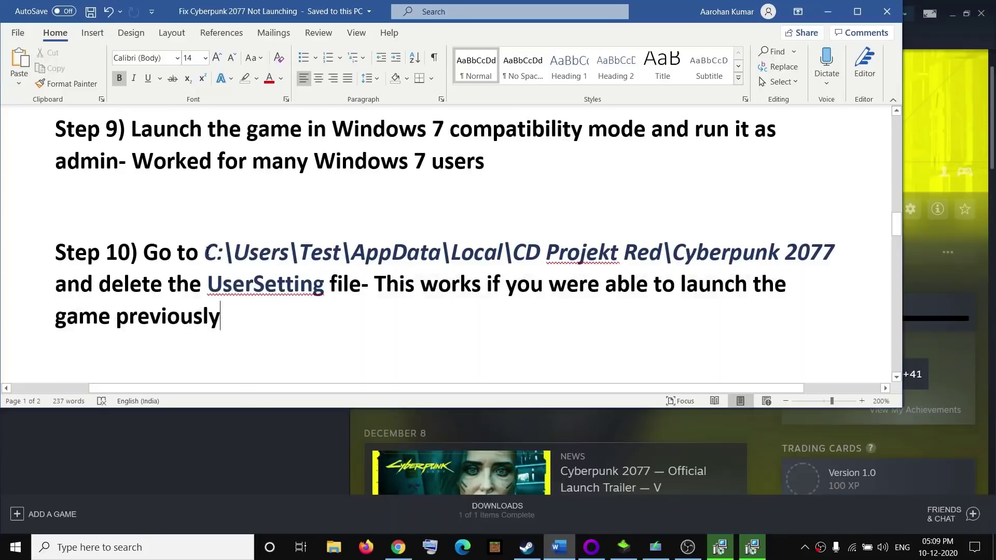
drag(206, 253, 838, 255)
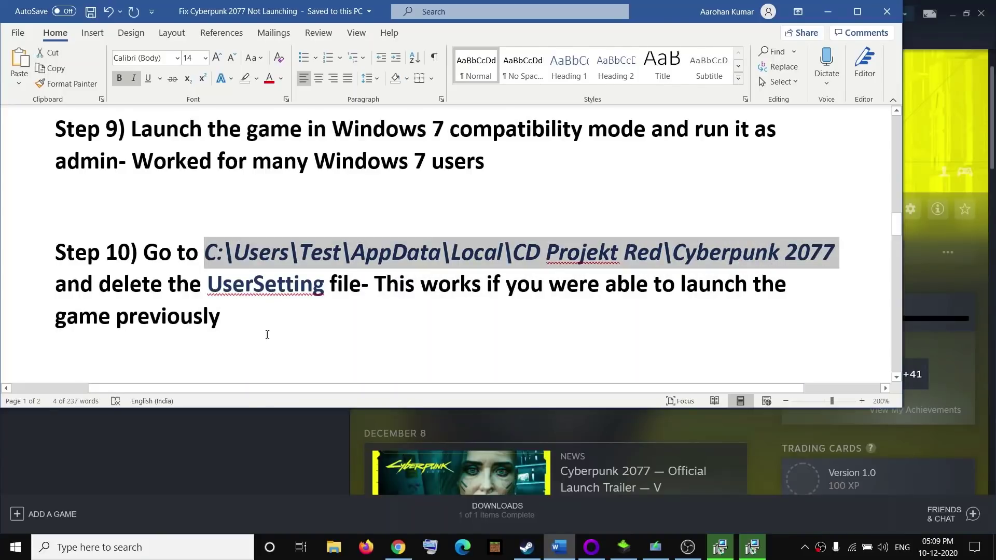
drag(209, 285, 361, 285)
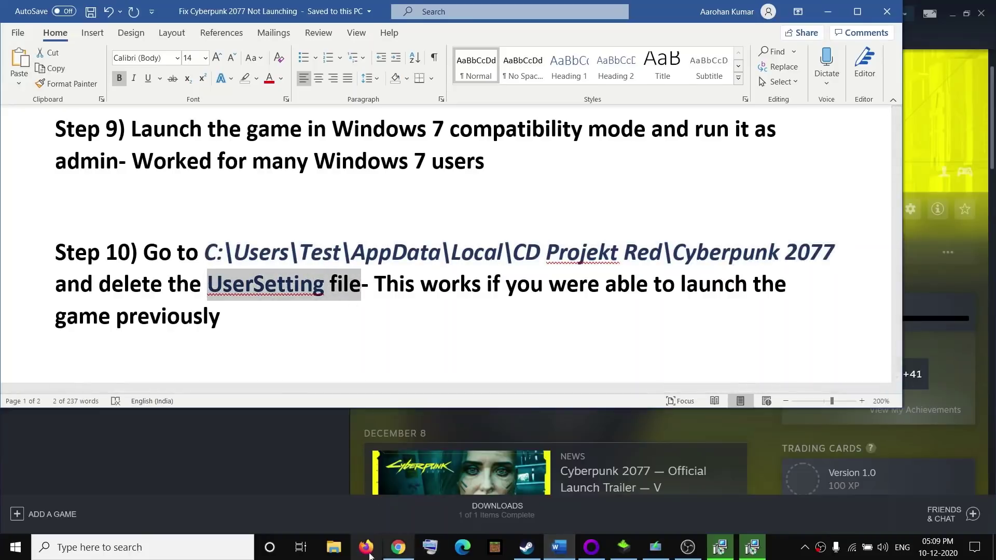
Open File Explorer and navigate to the user's AppData\Local folder on C:, checking hidden items show.
click(149, 298)
key(super+e)
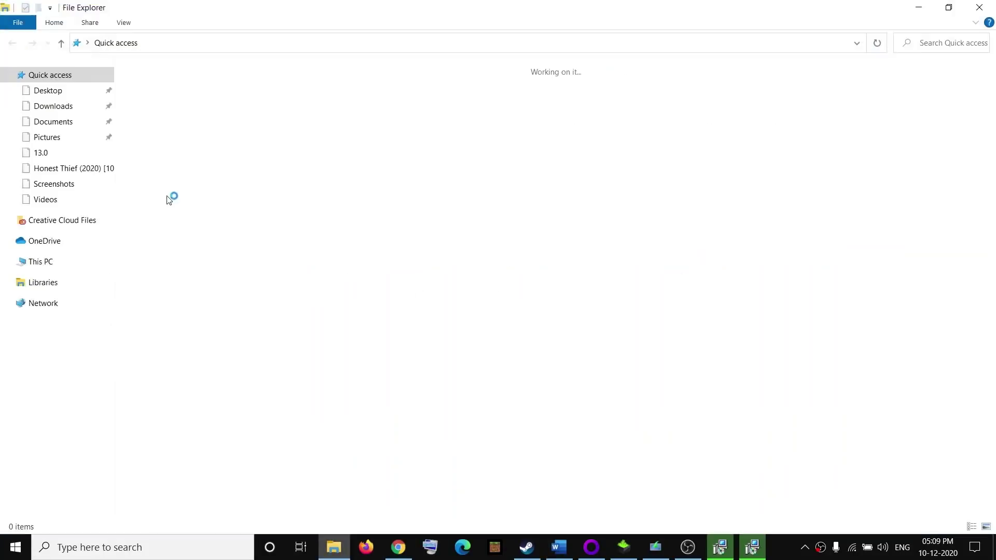
click(52, 262)
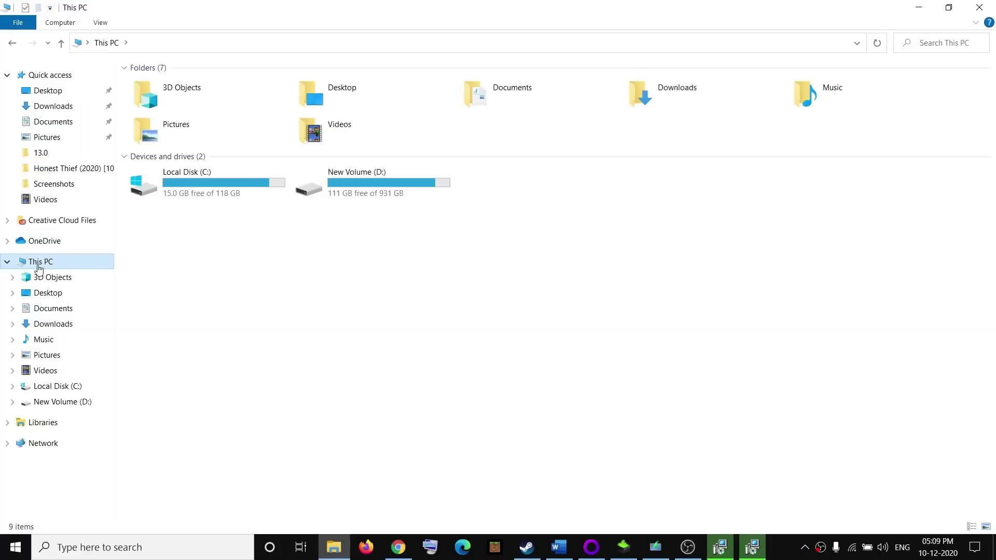
double_click(194, 184)
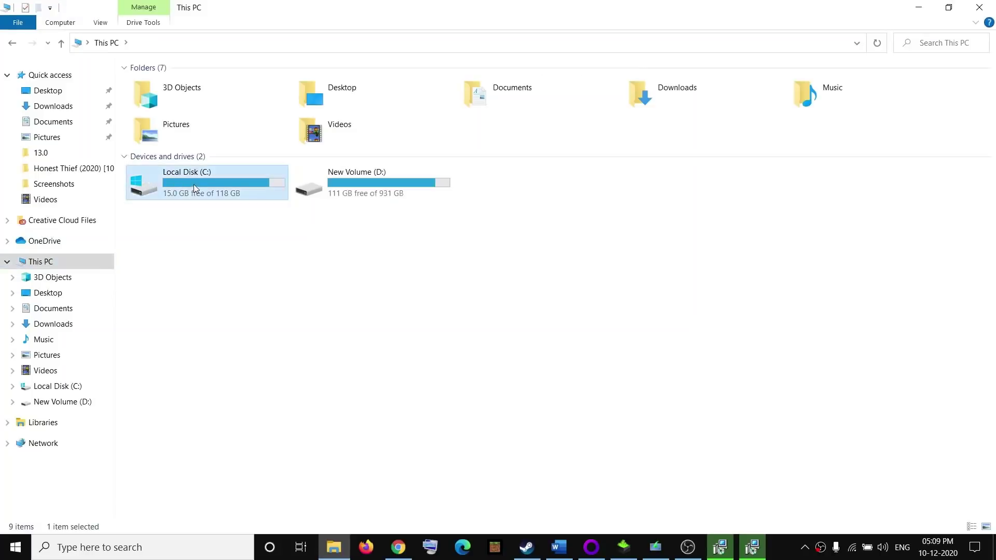
click(174, 326)
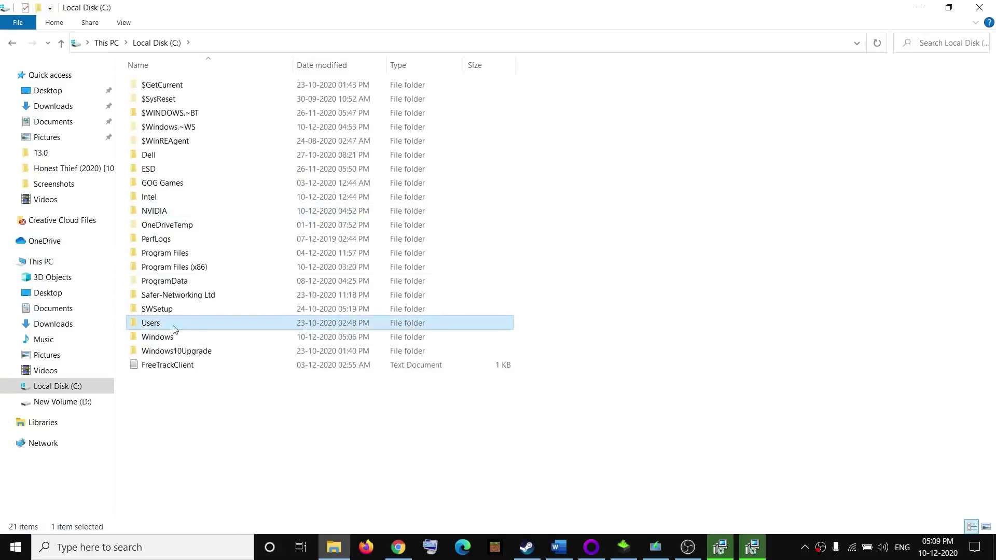
double_click(162, 326)
double_click(166, 129)
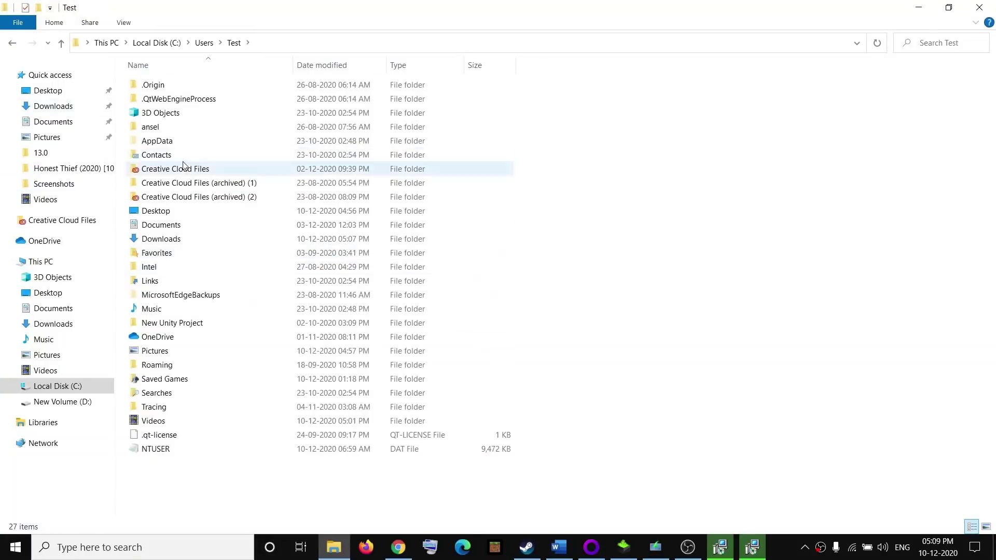
click(156, 143)
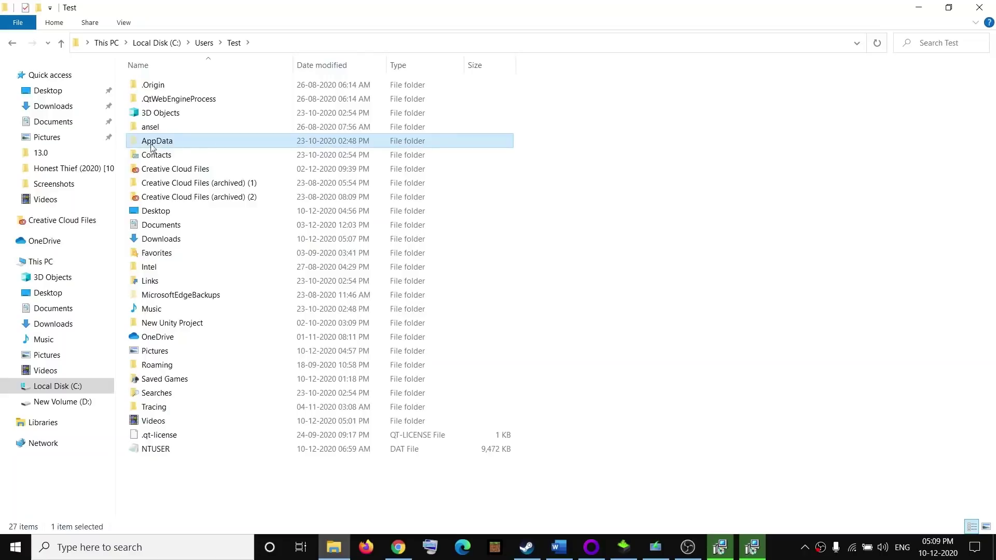
click(124, 23)
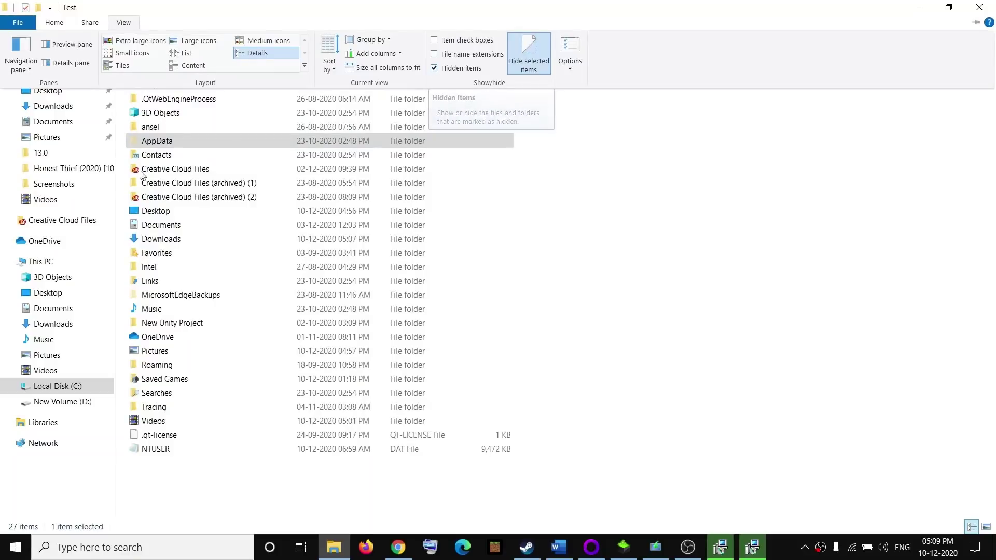
click(162, 145)
double_click(161, 145)
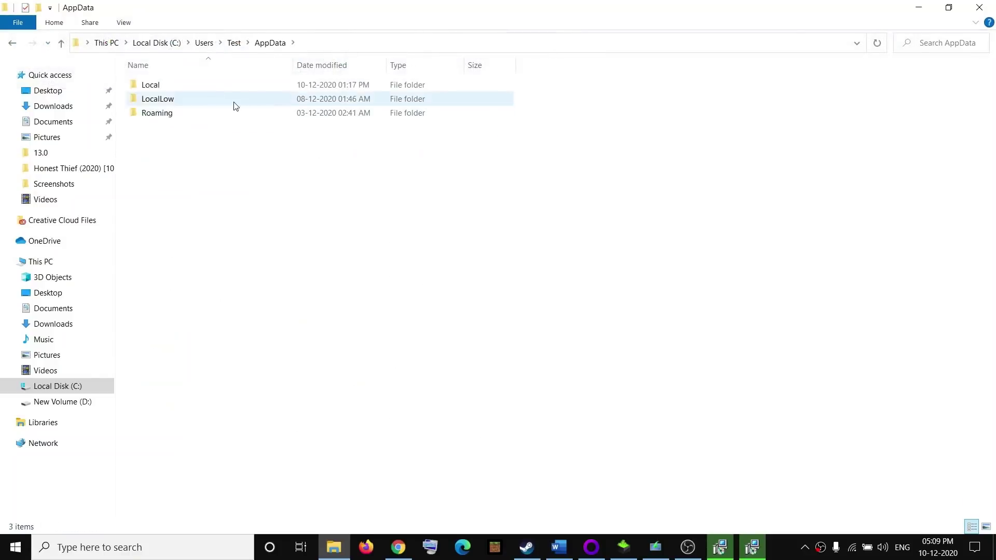
double_click(161, 89)
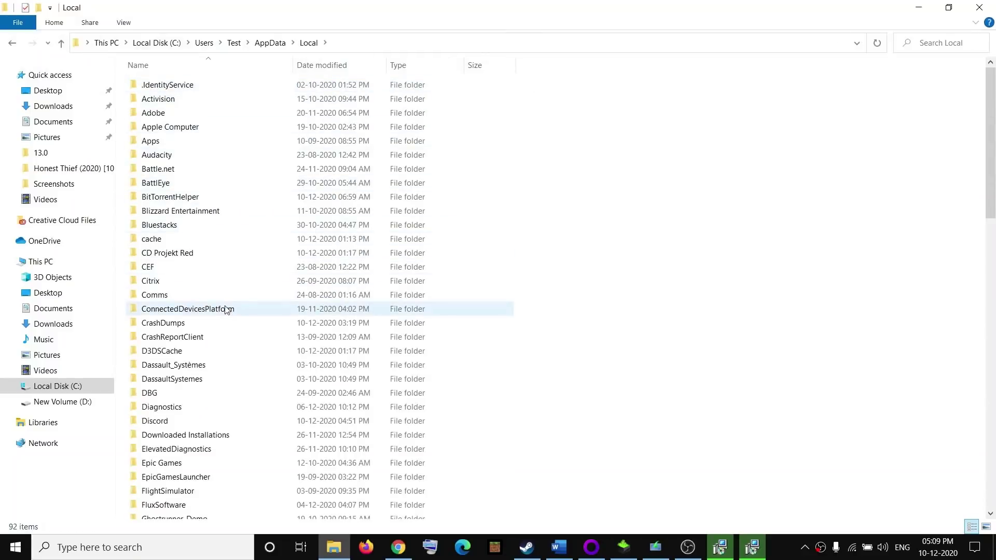
Delete the UserSettings file from CD Projekt Red\Cyberpunk 2077 and return to the guide.
key(alt+Tab)
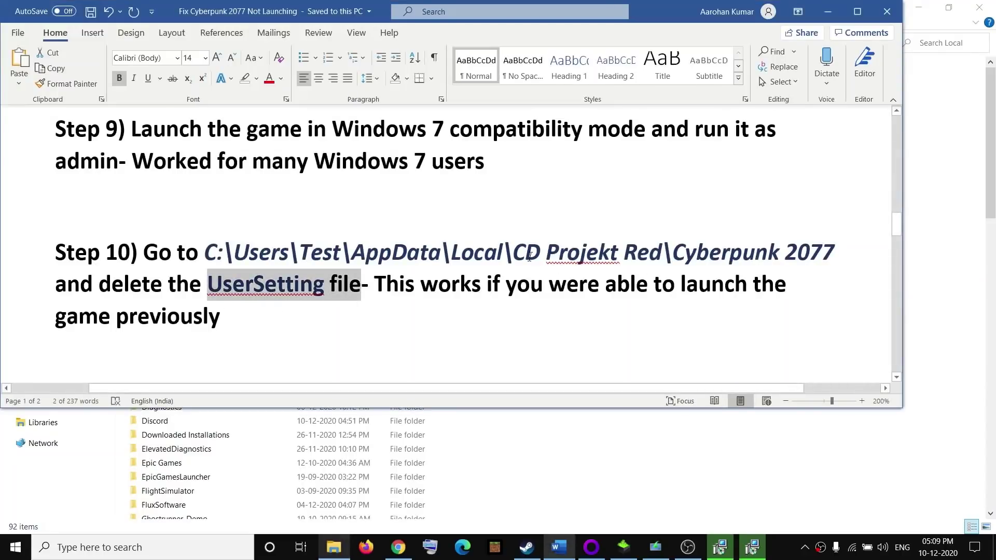
key(alt+Tab)
click(179, 253)
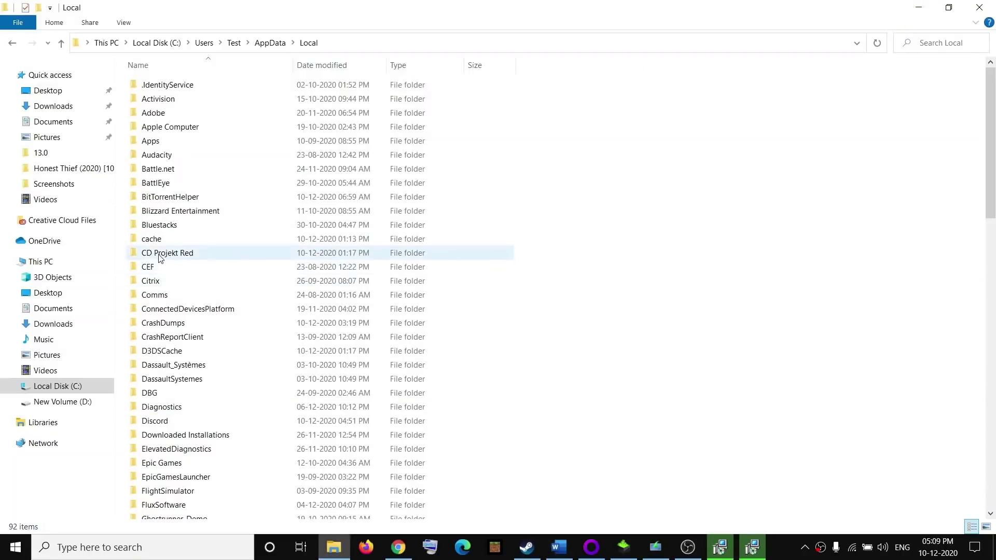
double_click(177, 257)
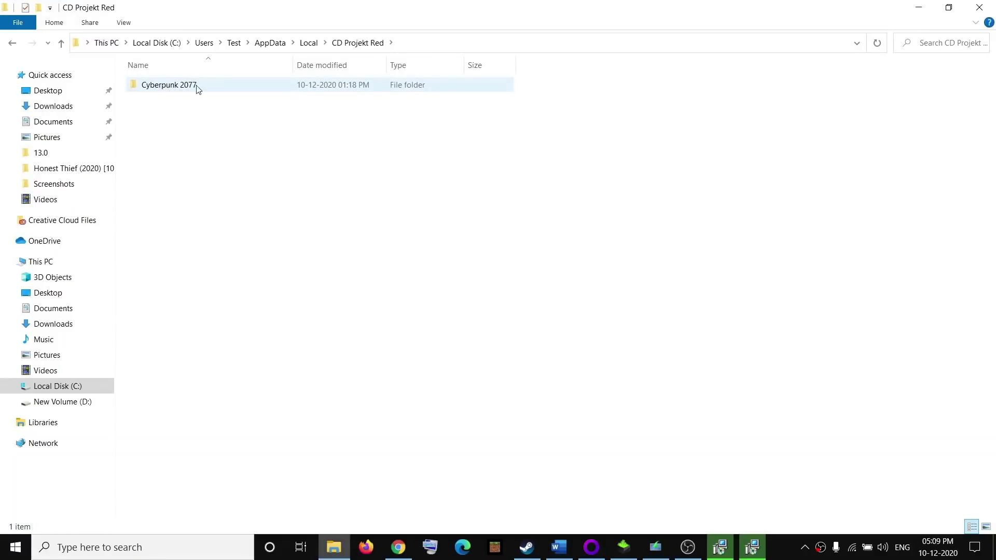
double_click(178, 91)
click(162, 106)
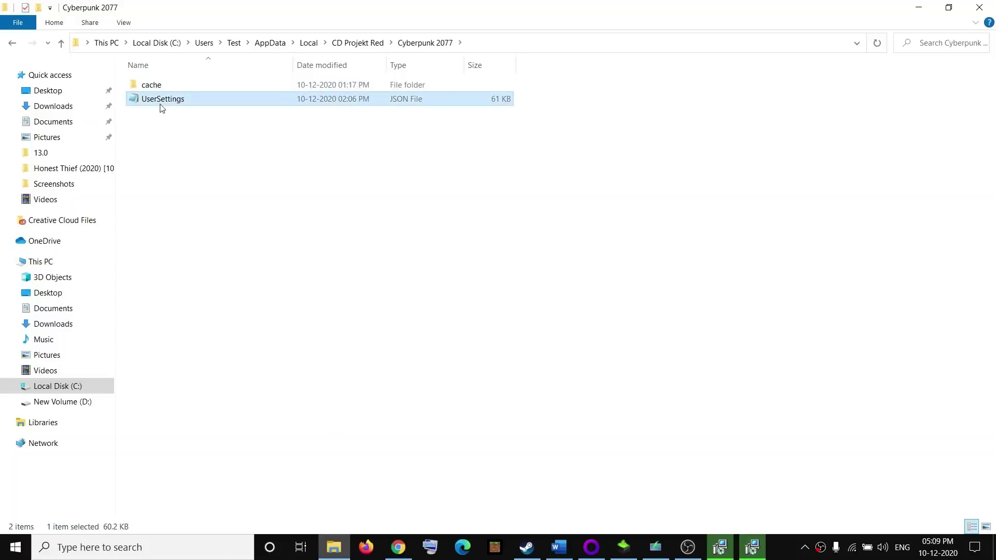
right_click(155, 104)
right_click(146, 102)
click(184, 361)
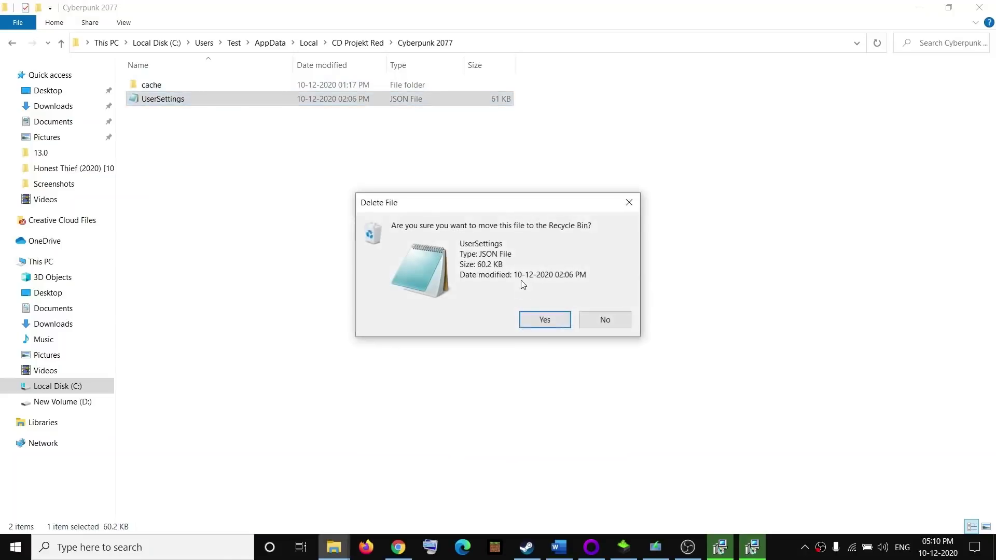
key(Return)
key(alt+Tab)
Highlight Step 11's Windowed mode, turn off ray tracing and lower graphics phrases, then bring up Steam's Cyberpunk 2077 page.
key(ctrl+shift+Right)
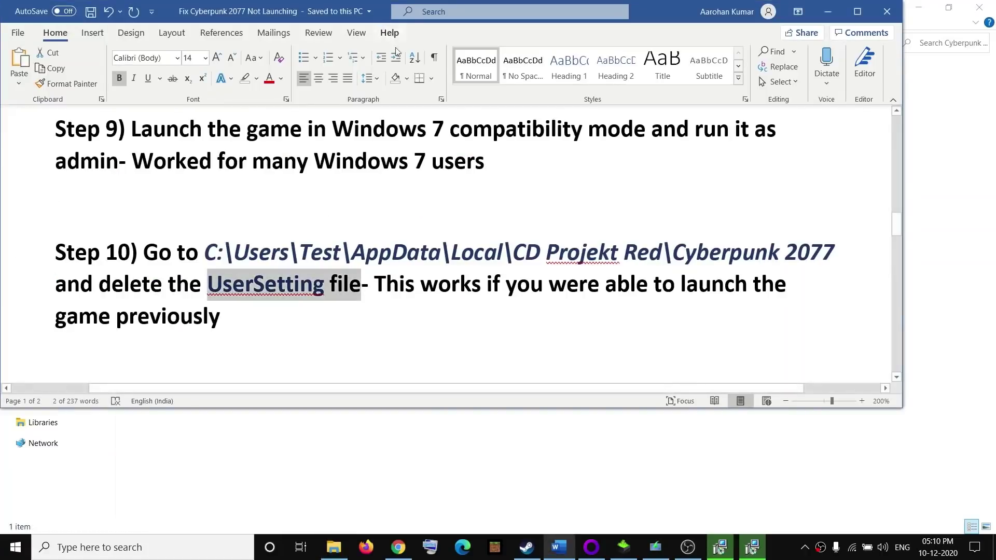
scroll(263, 245, down, 6)
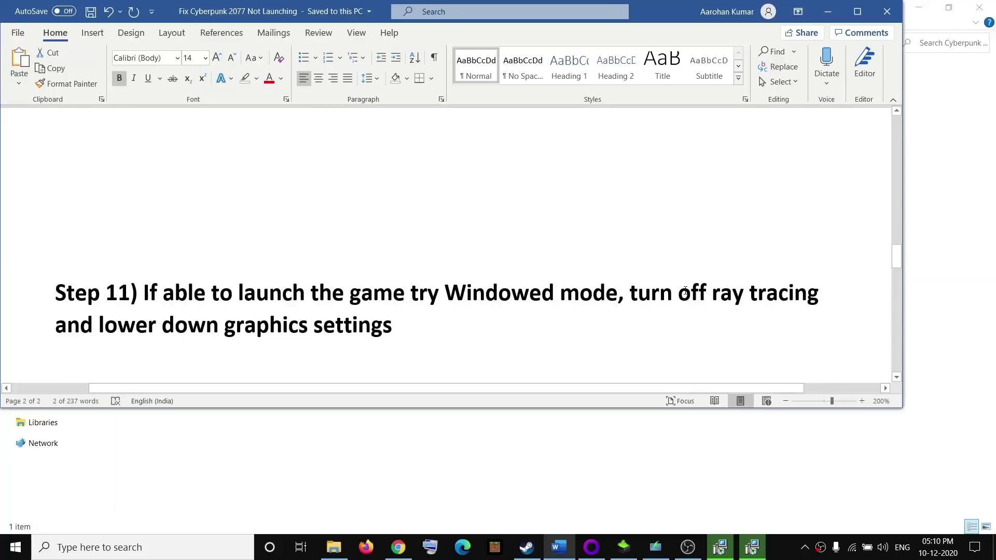
drag(145, 293, 617, 294)
click(517, 328)
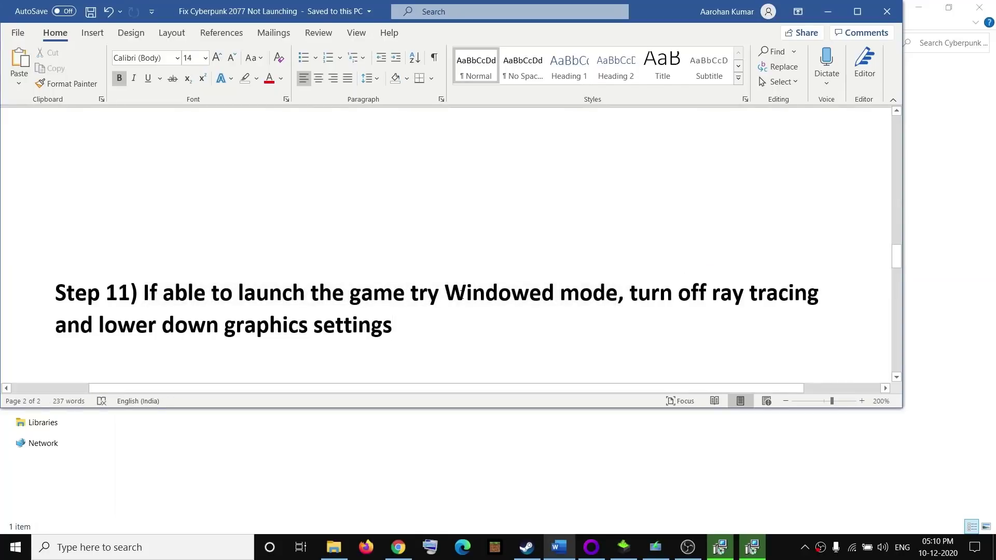
drag(445, 294, 579, 294)
drag(642, 294, 820, 295)
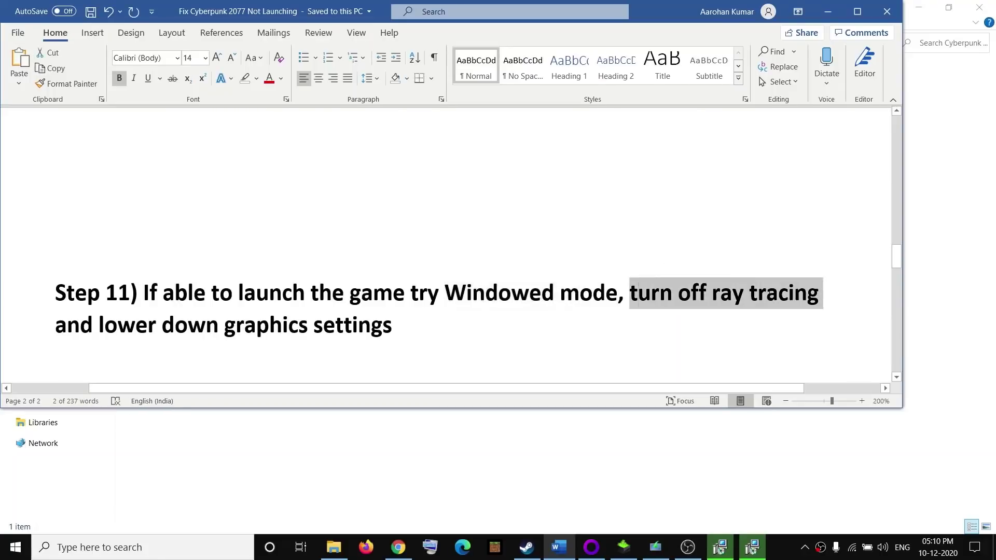
drag(134, 326, 366, 330)
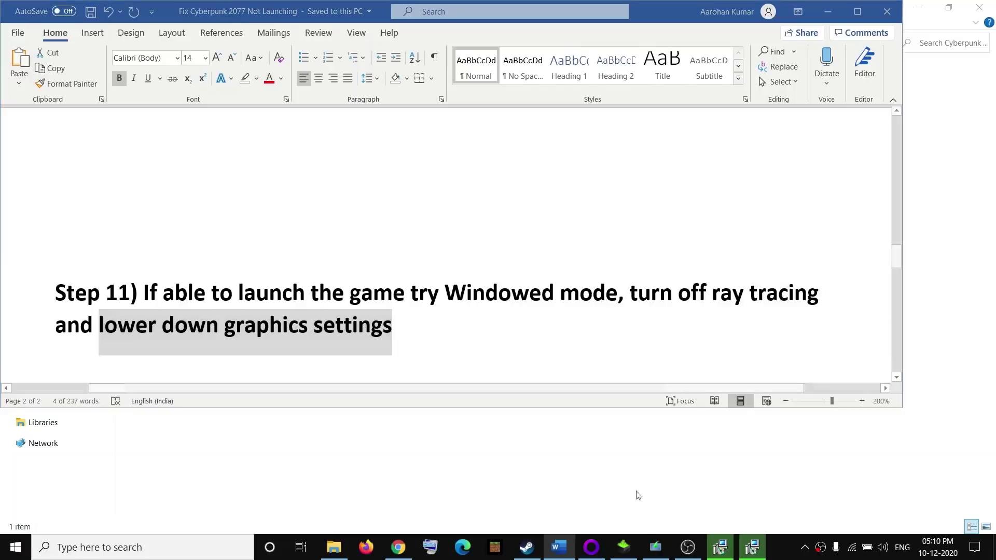
key(super)
click(526, 548)
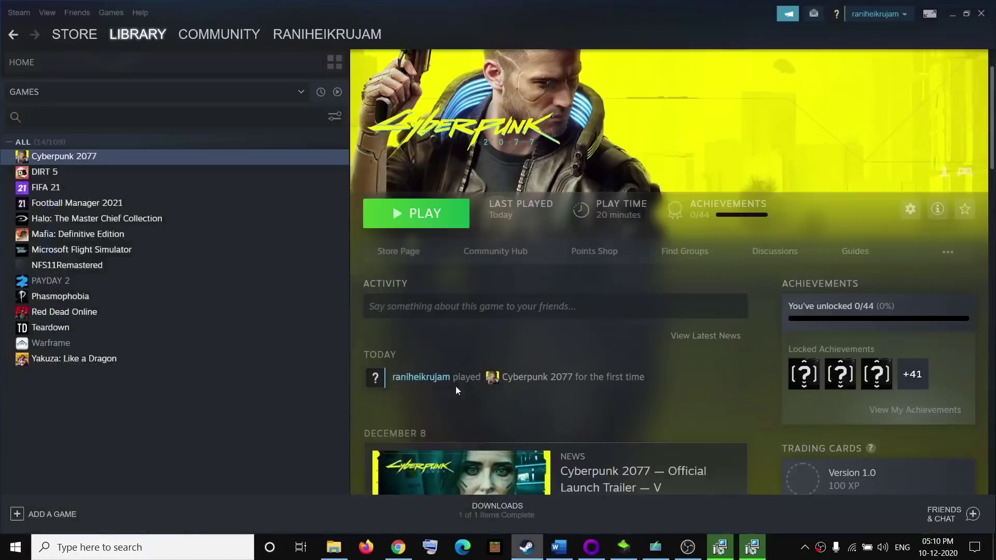
Launch Cyberpunk 2077, open its settings and set the Quick Preset to Low.
click(433, 222)
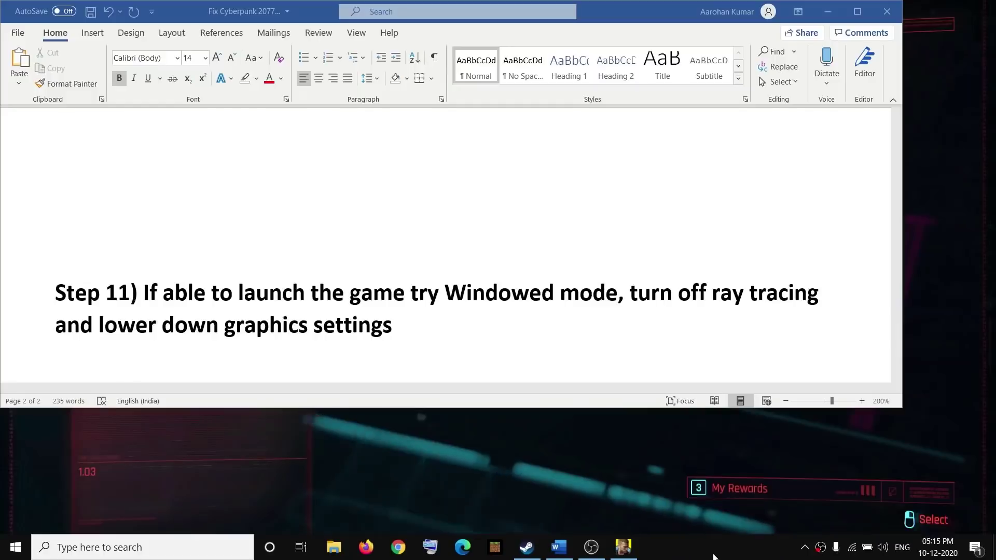
click(992, 338)
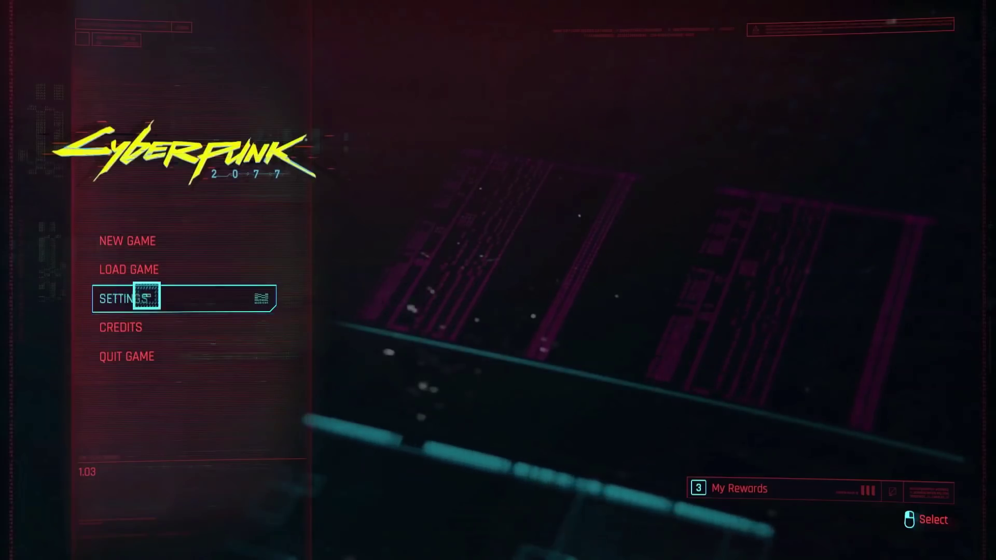
click(147, 296)
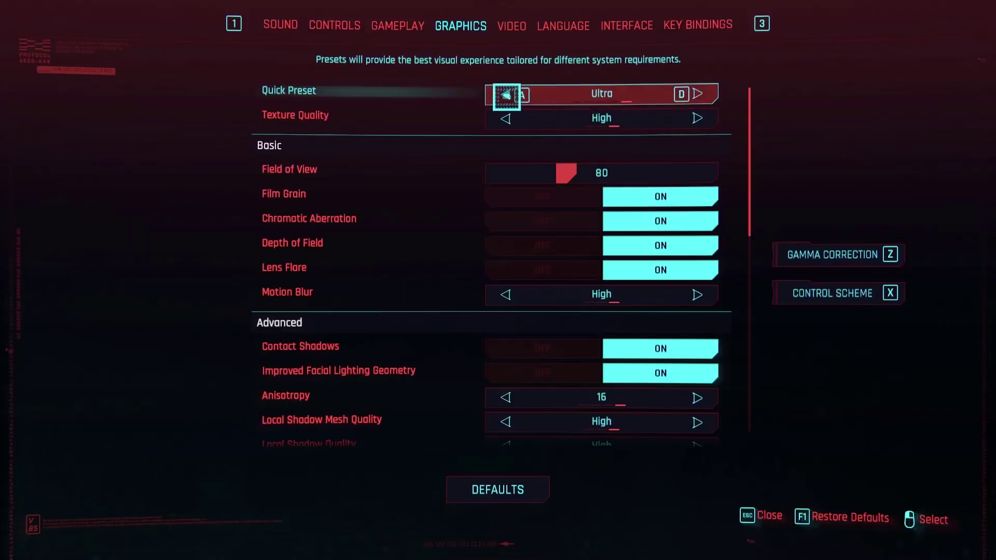
click(505, 96)
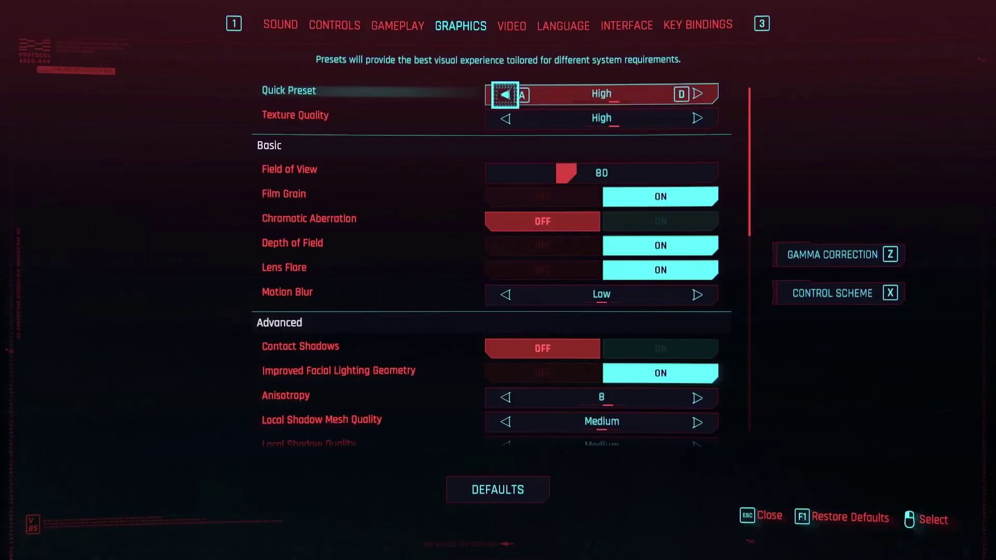
click(504, 95)
click(505, 95)
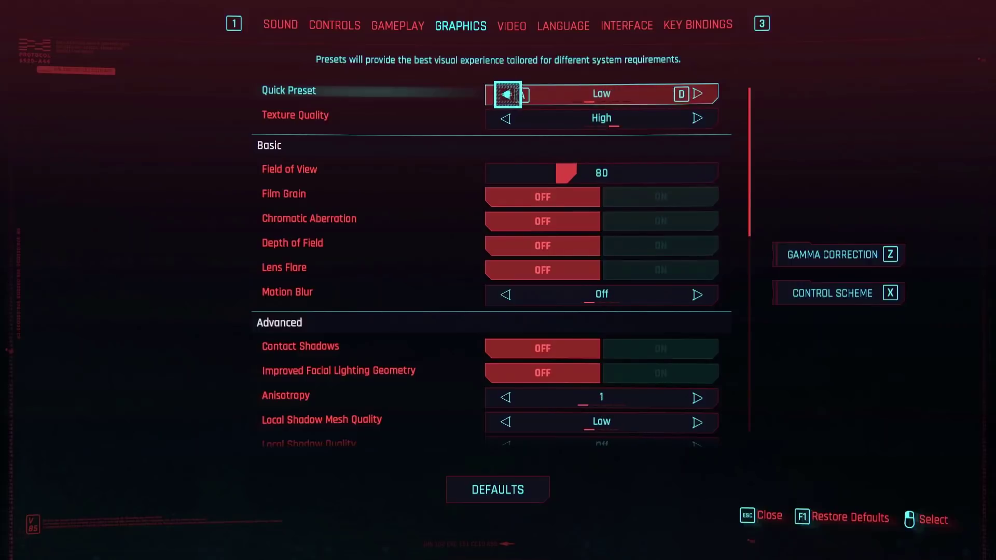
click(700, 92)
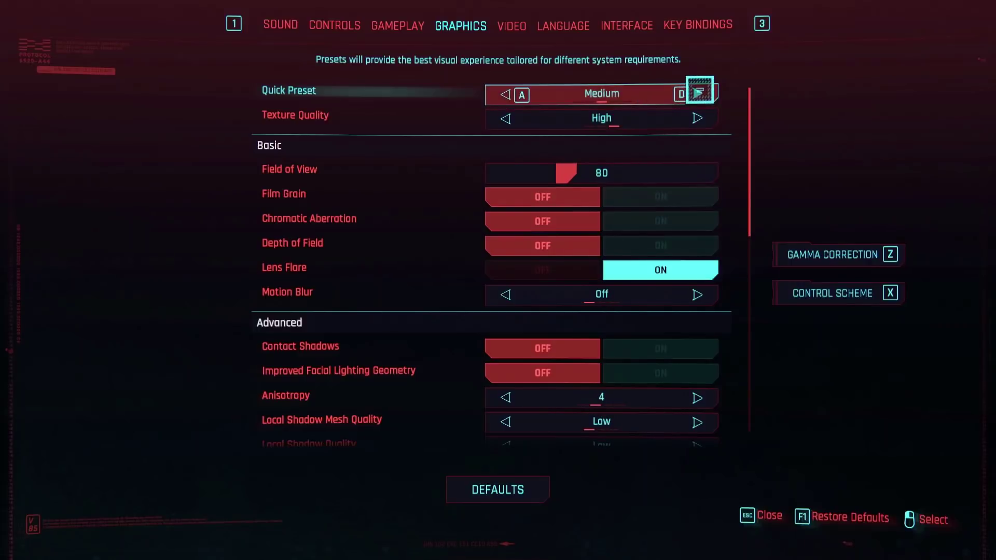
click(503, 95)
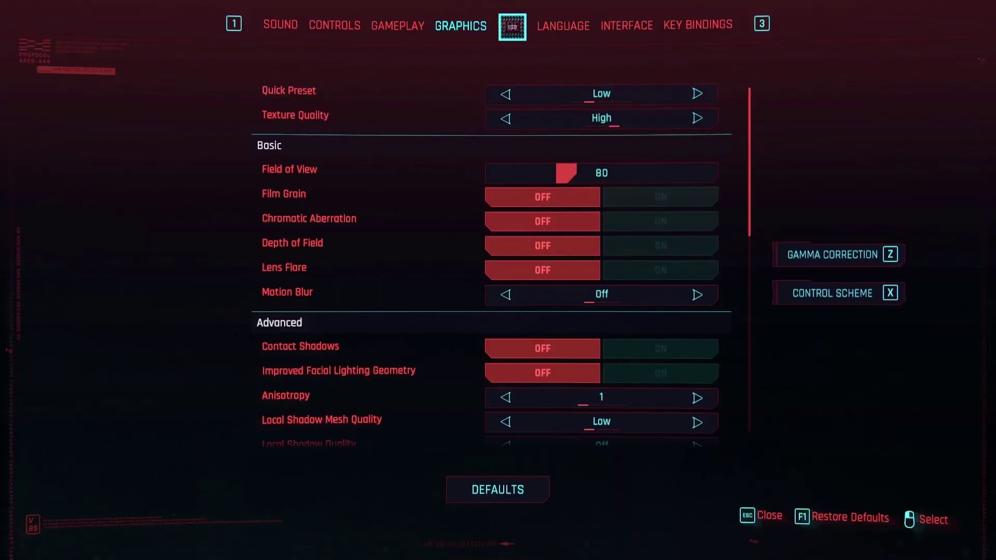
Cycle the Video tab's Windowed Mode option, then check it against the guide.
click(511, 27)
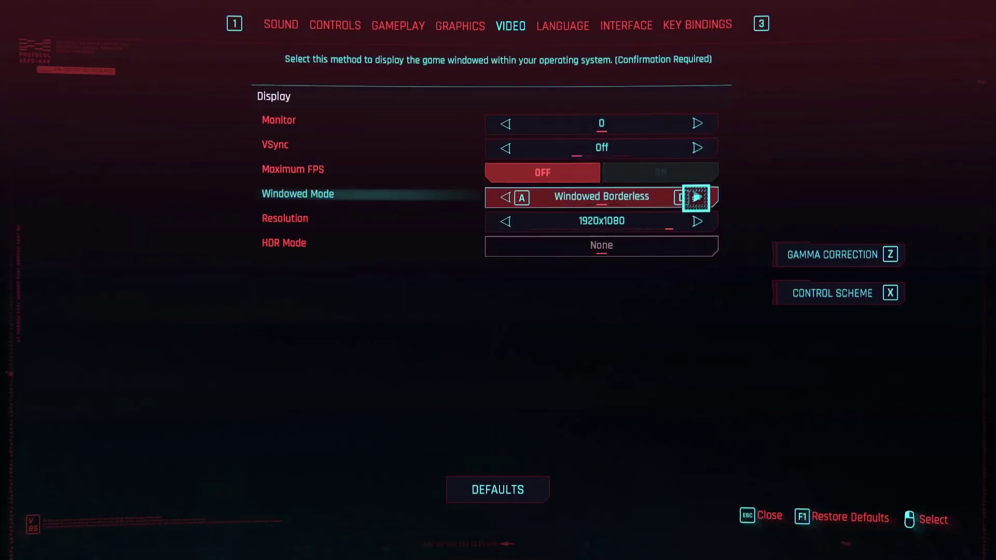
click(697, 197)
click(698, 198)
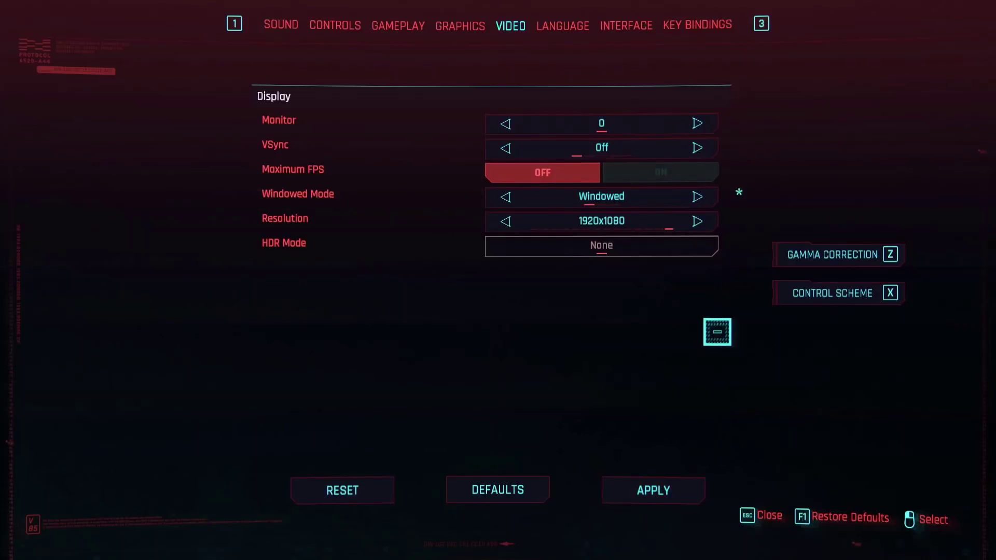
key(alt+Tab)
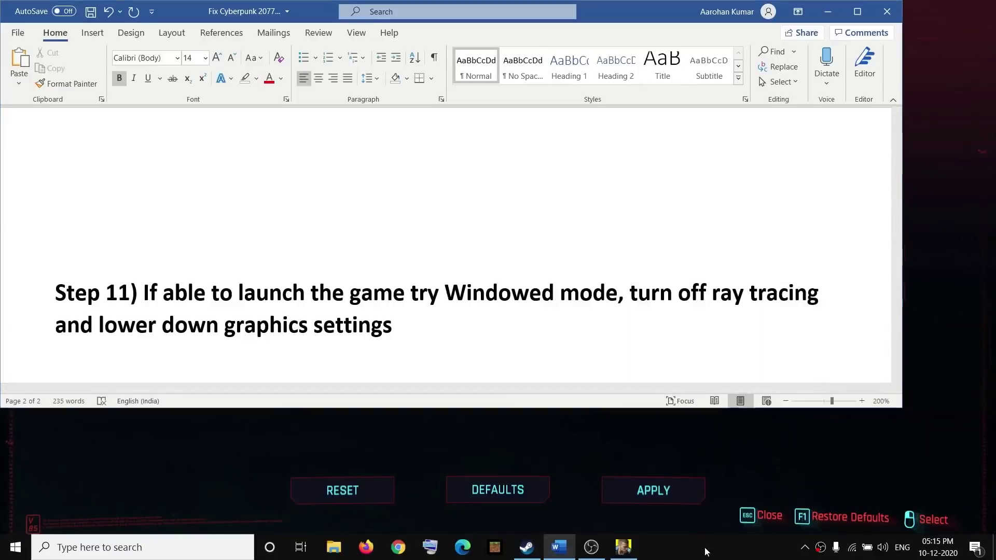
Reopen game settings, scroll the Graphics tab to Ray Tracing (Off), and return to Word.
click(808, 465)
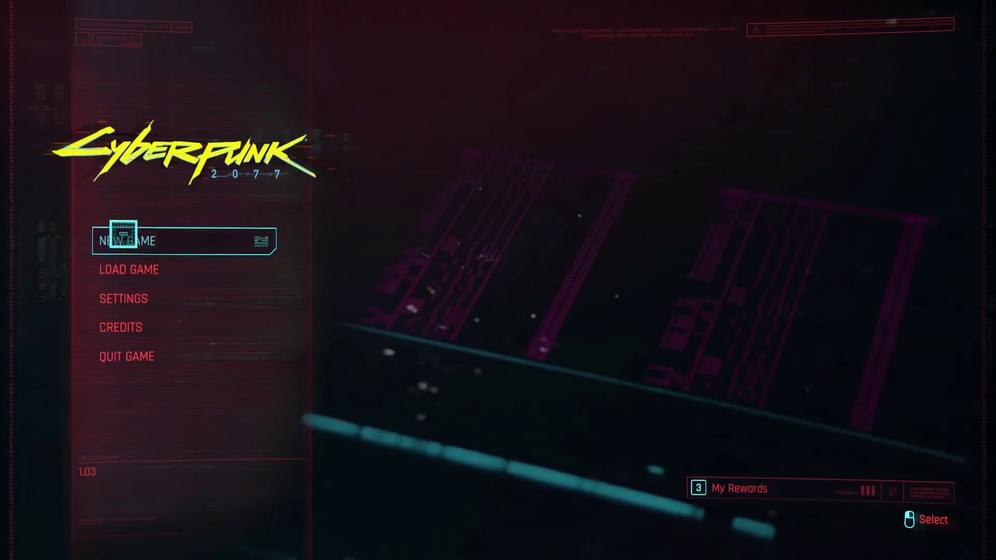
click(130, 300)
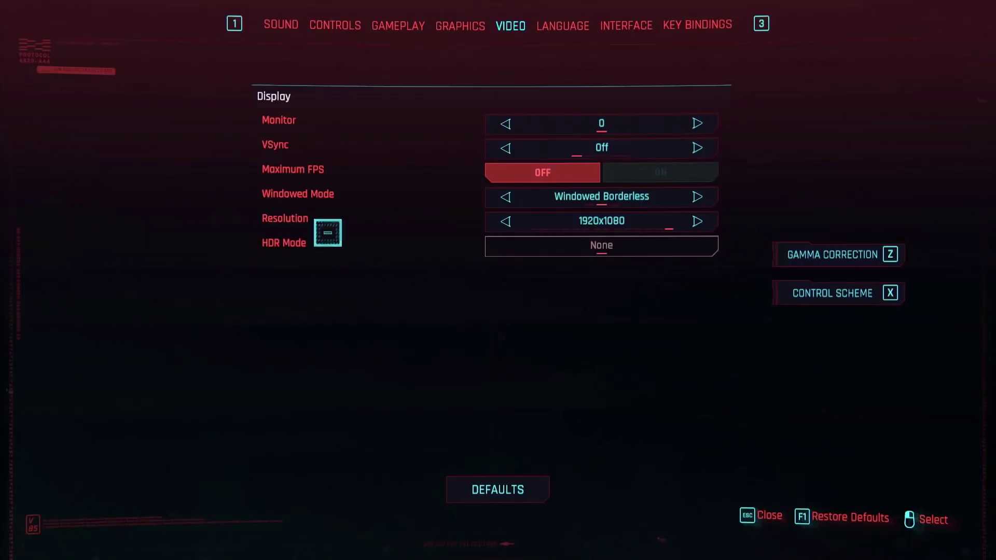
click(460, 25)
scroll(505, 312, down, 4)
scroll(527, 355, down, 5)
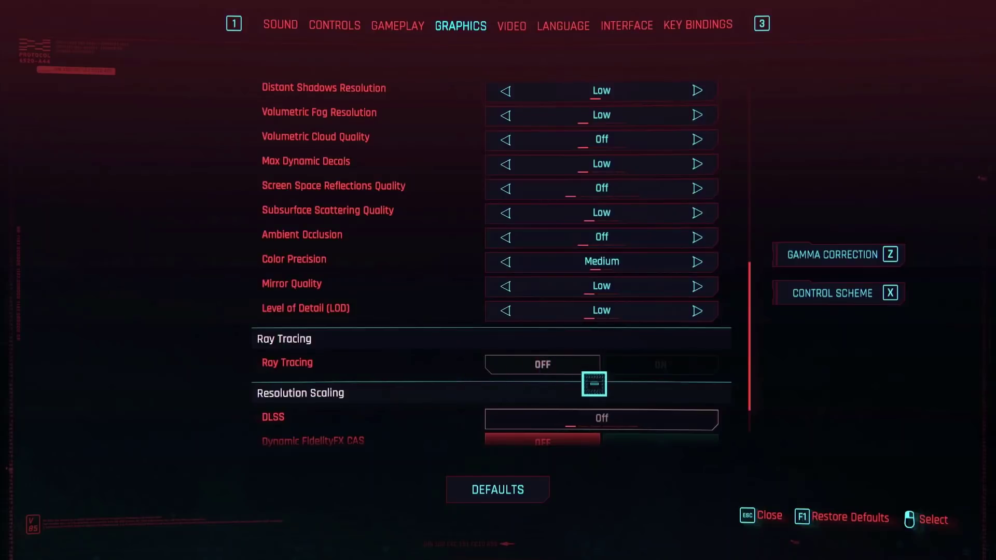
key(alt+Tab)
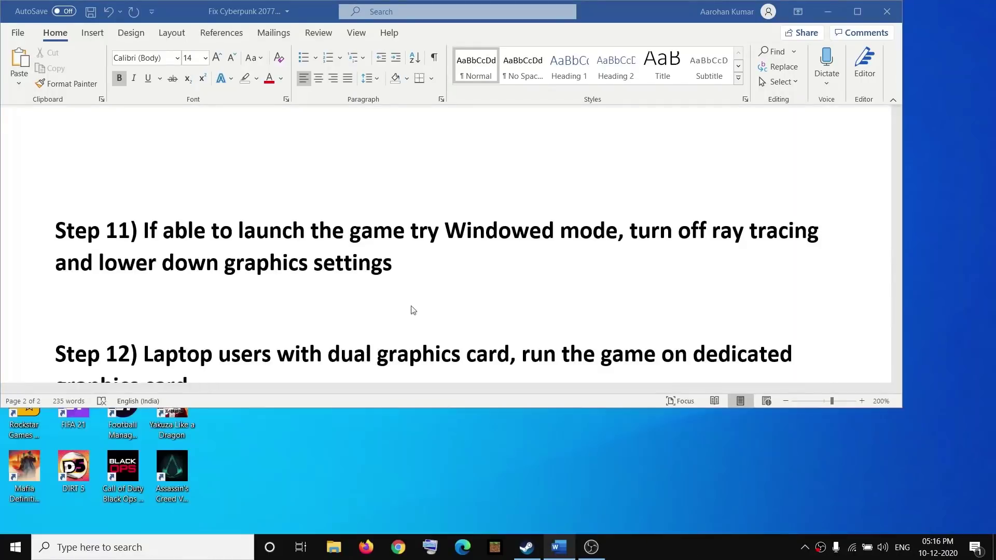
Scroll to Step 12 on dedicated graphics, minimize Word, and launch NVIDIA Control Panel from the desktop menu.
scroll(330, 317, down, 2)
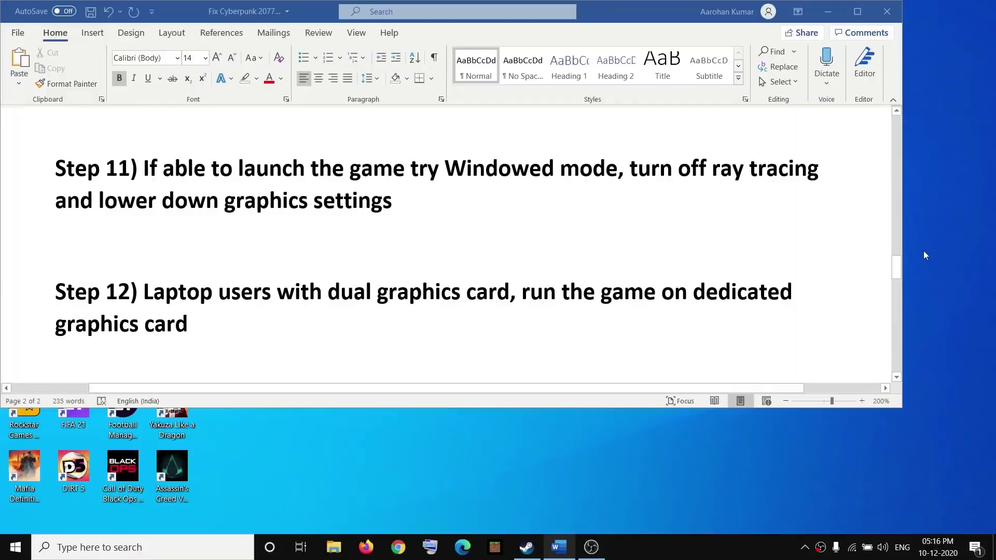
click(829, 12)
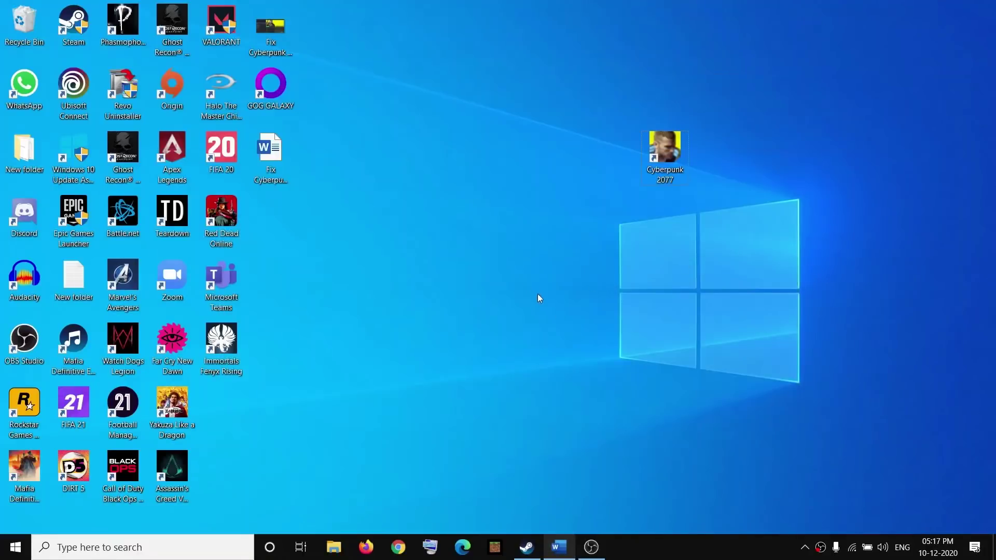
right_click(529, 279)
click(476, 188)
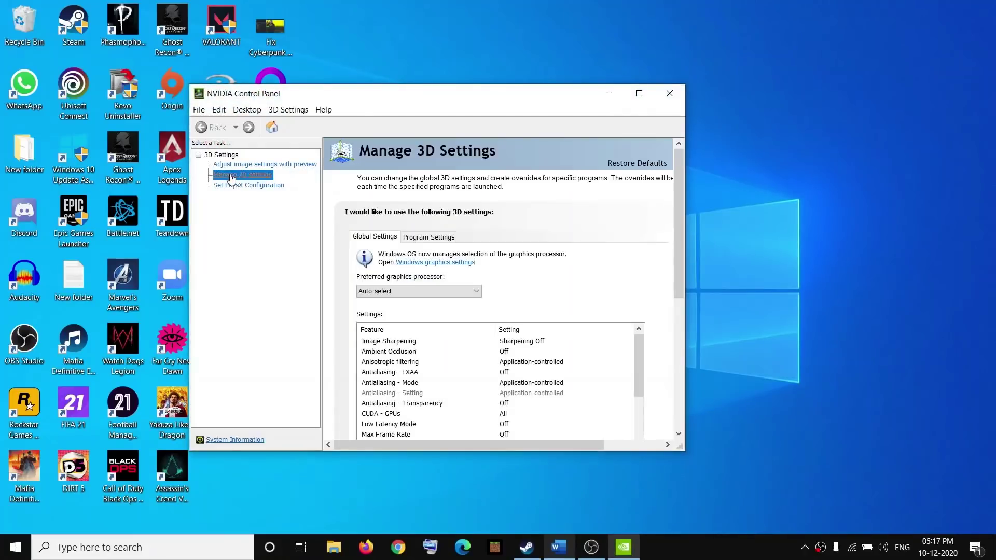
Add Cyberpunk 2077 under Program Settings with High-performance NVIDIA processor as its preferred processor.
click(441, 237)
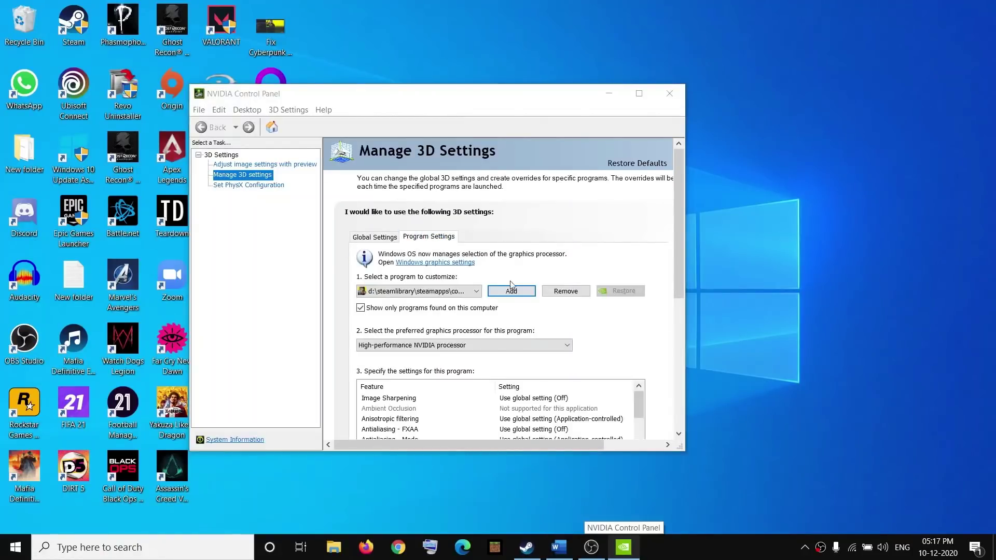
click(513, 292)
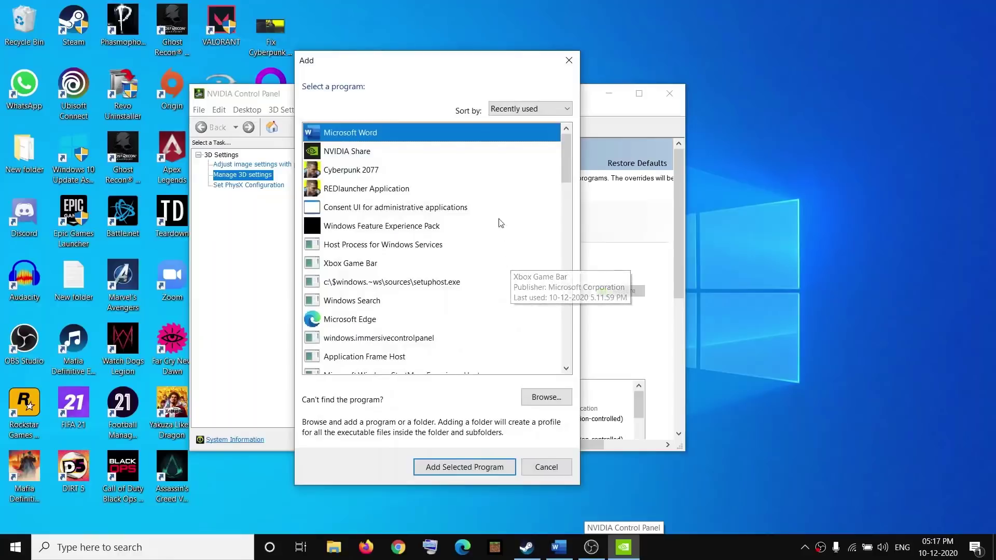
click(361, 171)
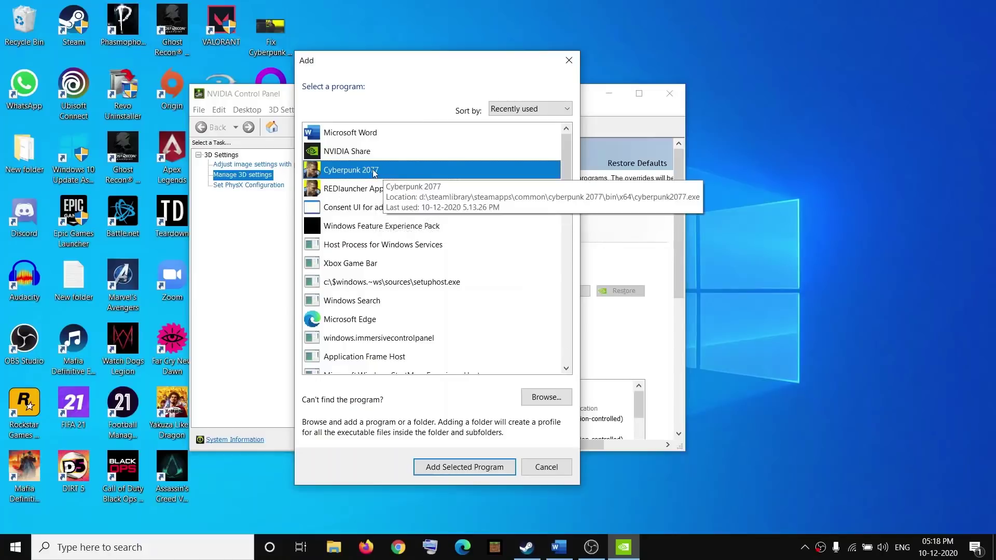
click(462, 468)
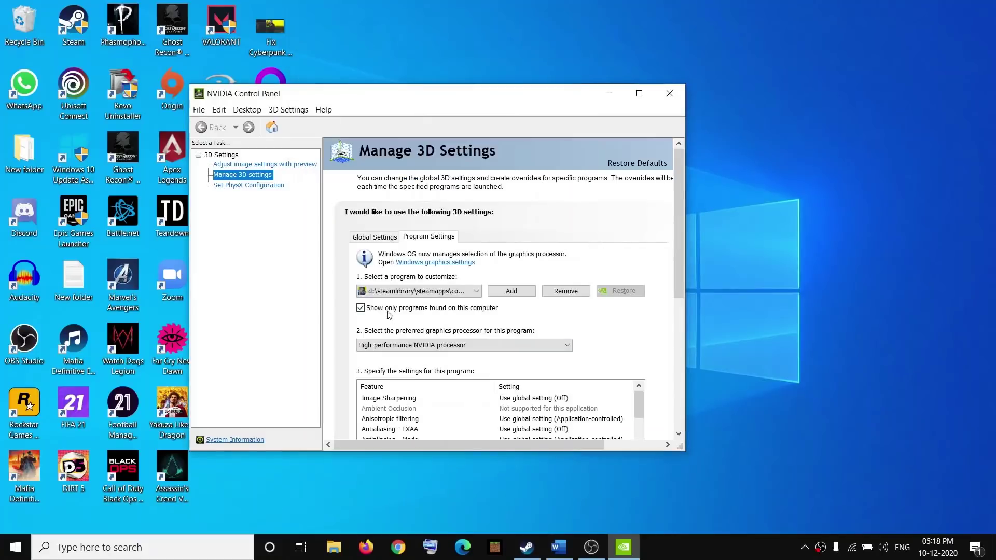
click(508, 346)
click(414, 369)
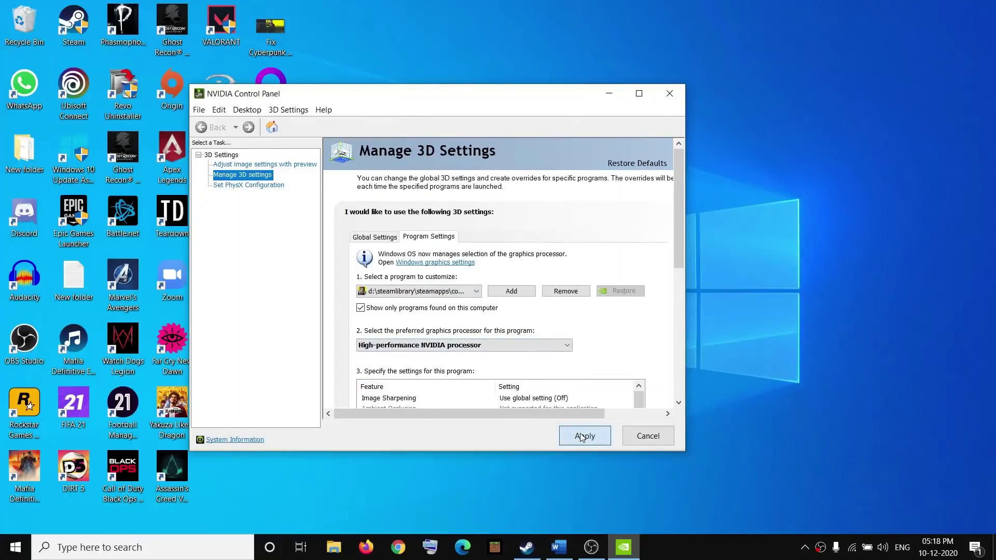
click(140, 542)
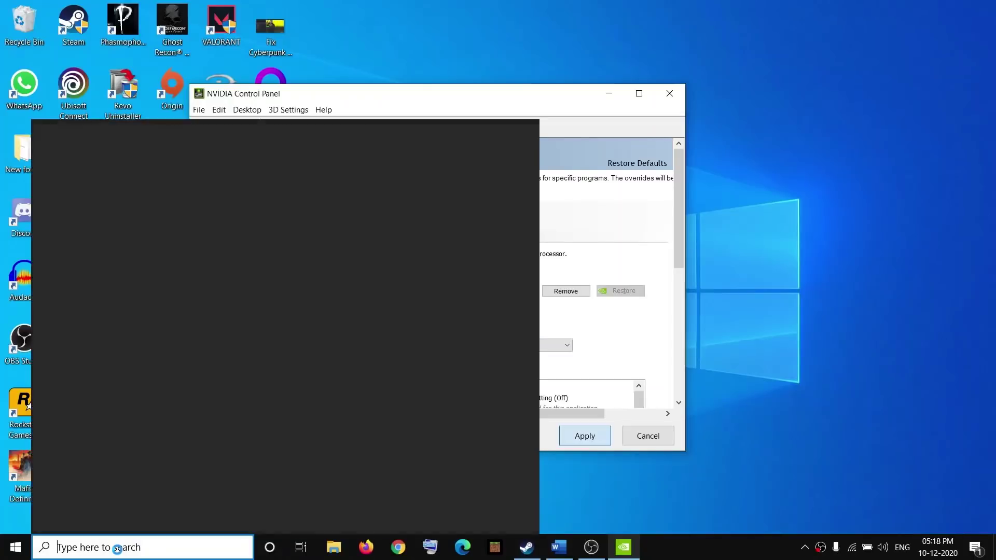
Open Graphics settings and add Cyberpunk2077.exe to the graphics preference list.
text(gr)
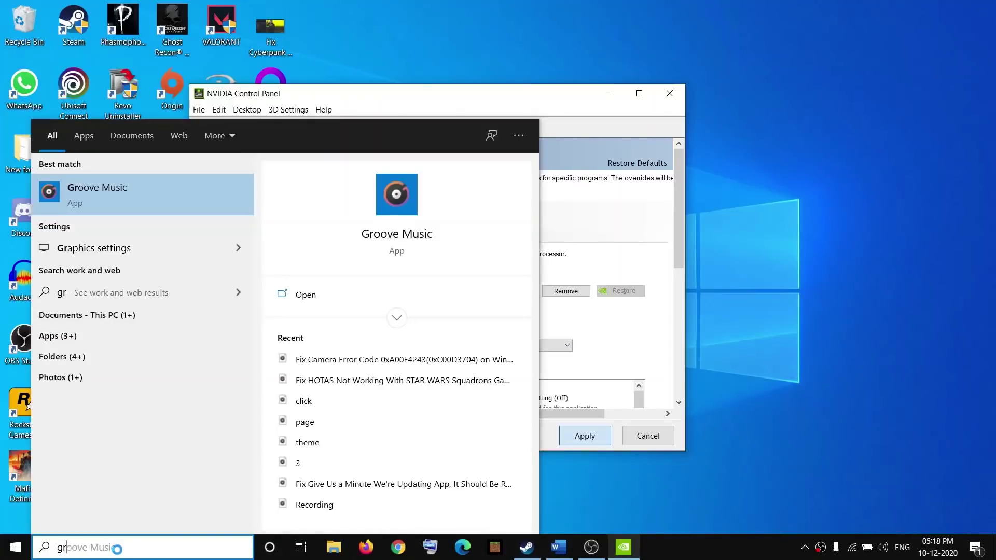
text(aphic)
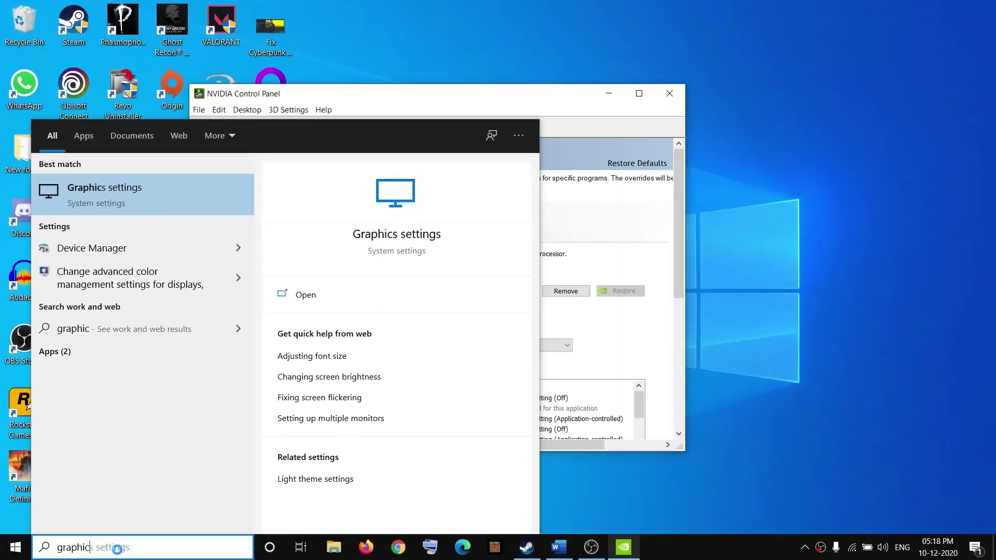
text(s settings)
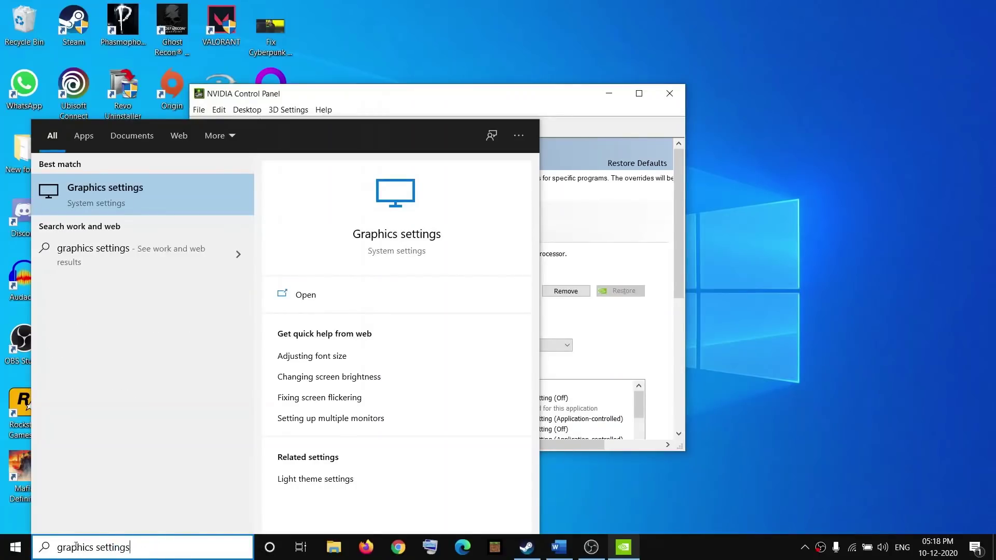
click(138, 551)
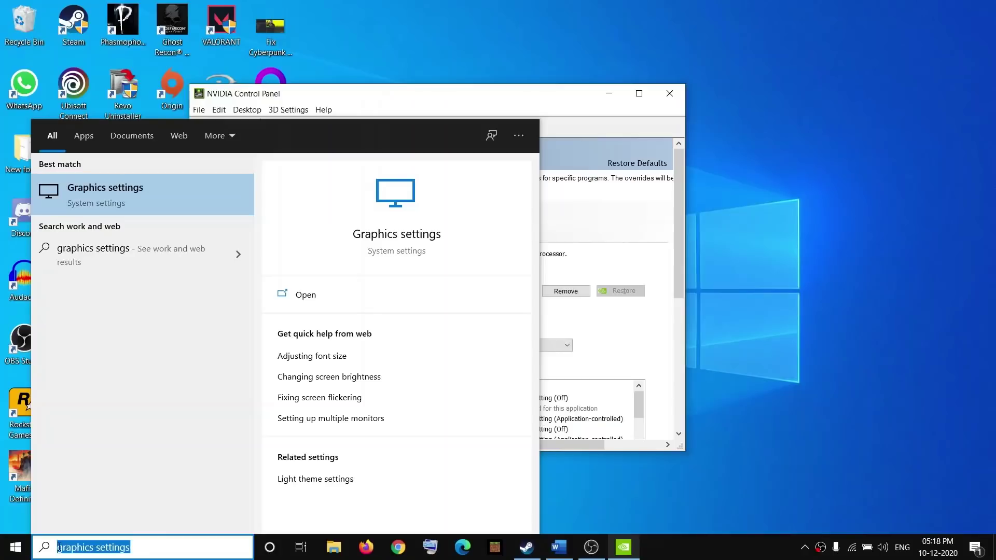
click(149, 202)
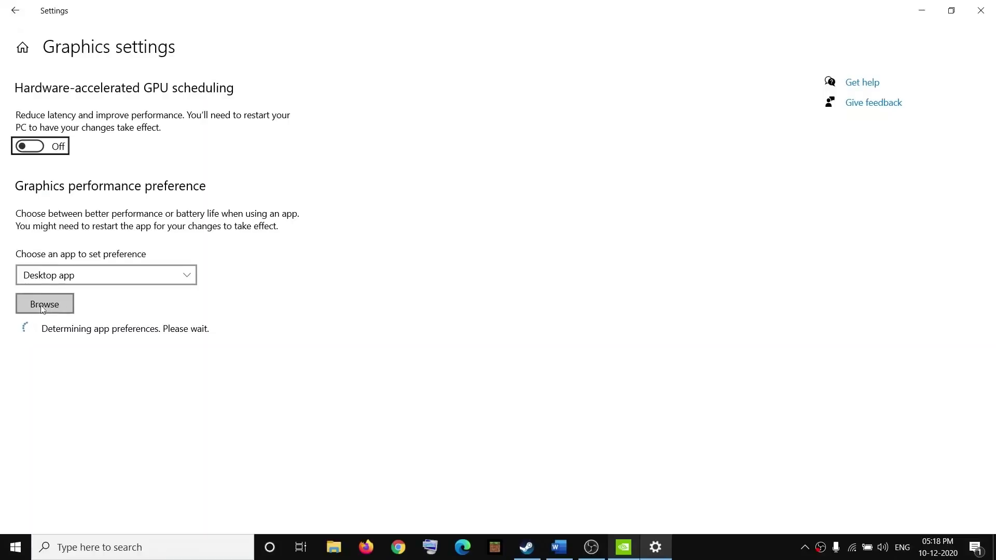
click(47, 308)
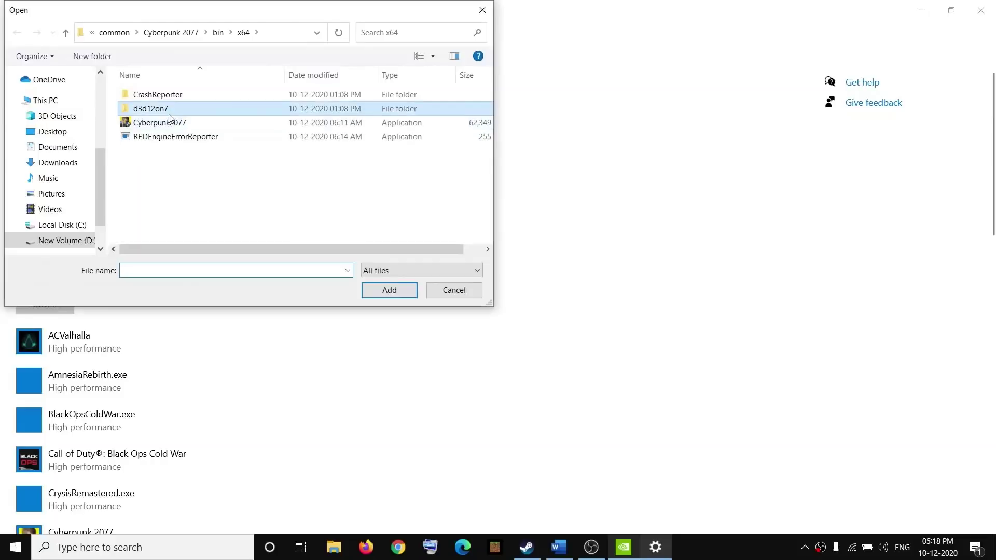
click(167, 124)
click(387, 292)
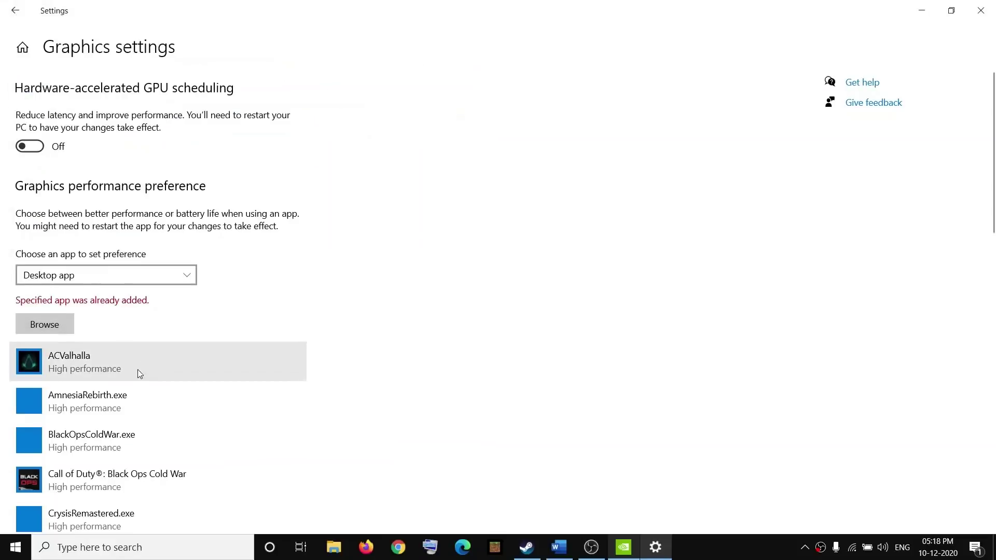
Set Cyberpunk 2077's graphics preference to High performance and save it.
scroll(234, 358, down, 5)
click(69, 294)
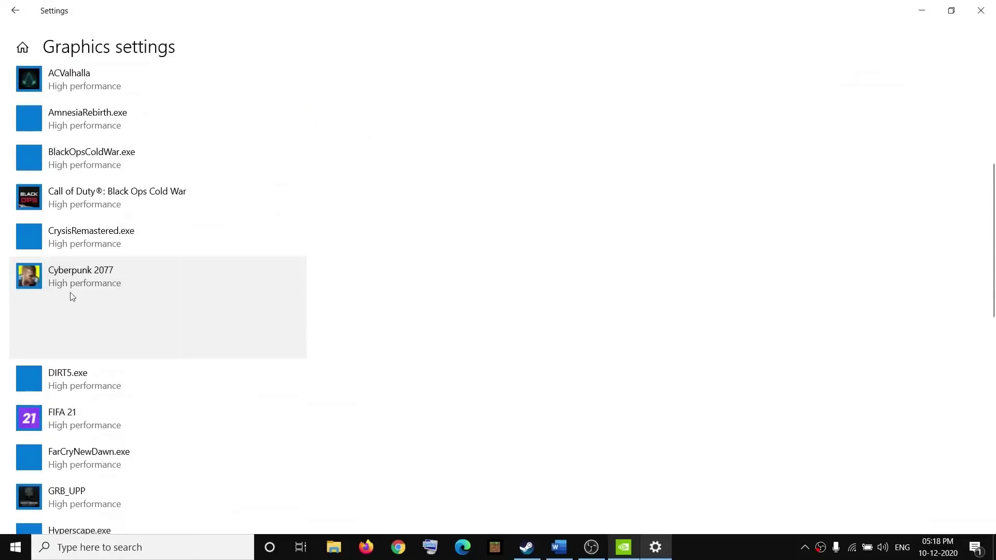
click(210, 344)
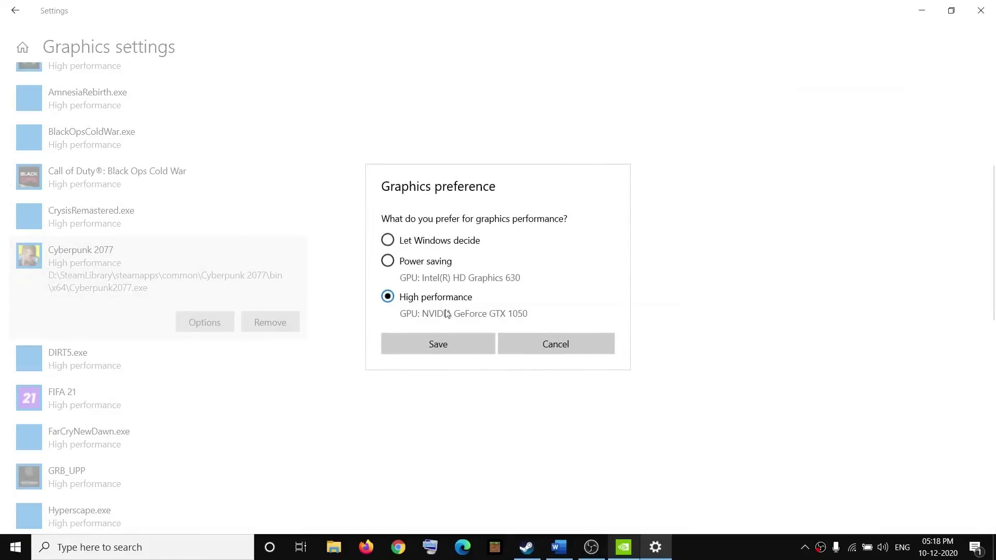
click(439, 344)
Close Windows Settings and NVIDIA Control Panel, then highlight 'Perform clean boot, close all' in Step 13.
click(981, 10)
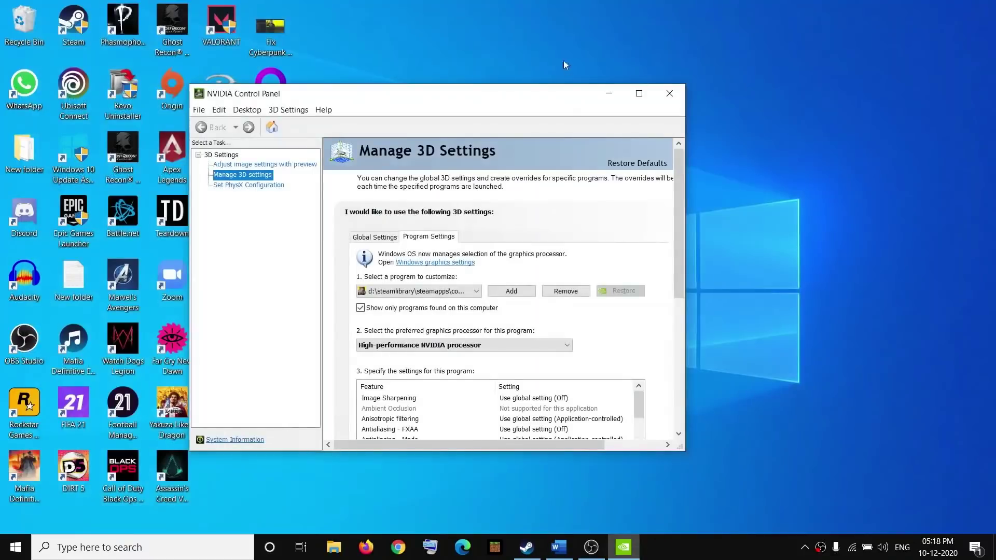
click(670, 94)
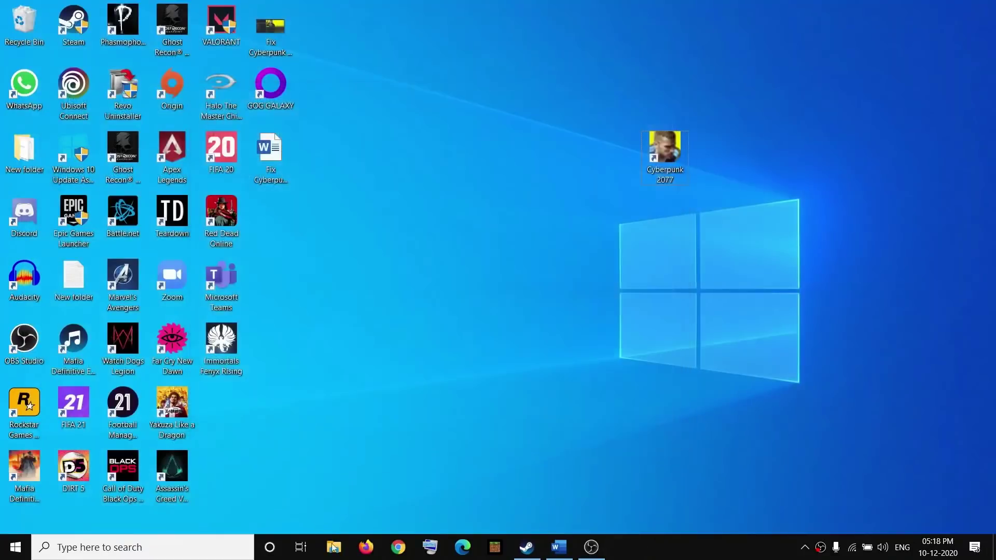
click(558, 546)
scroll(197, 303, down, 3)
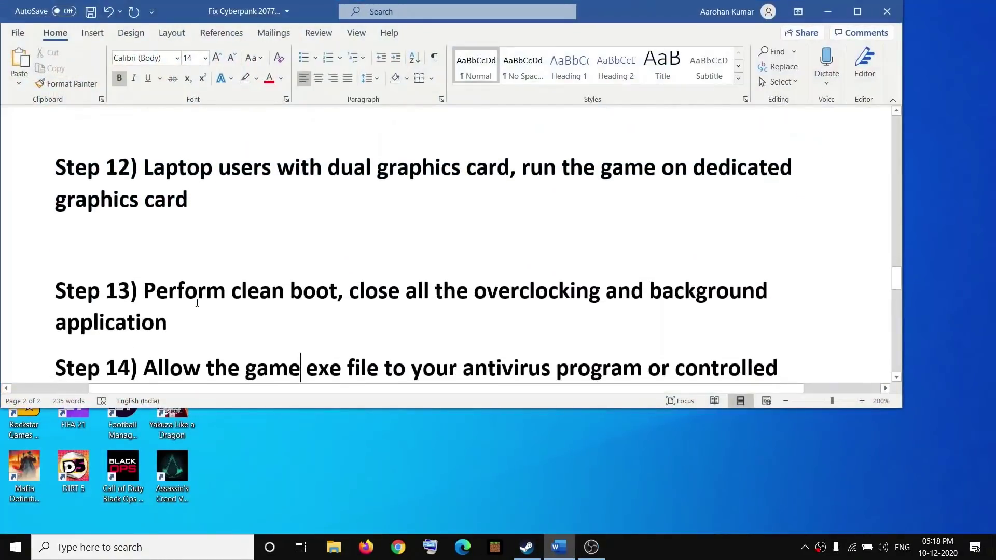
drag(166, 296, 430, 296)
Open System Configuration from search and switch to its Services list.
click(163, 552)
text(system)
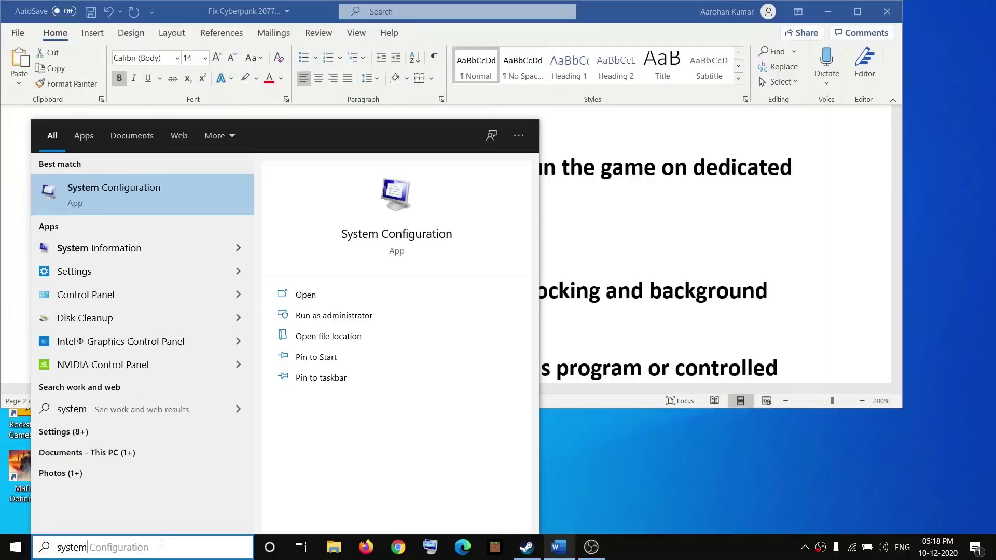
key(Right)
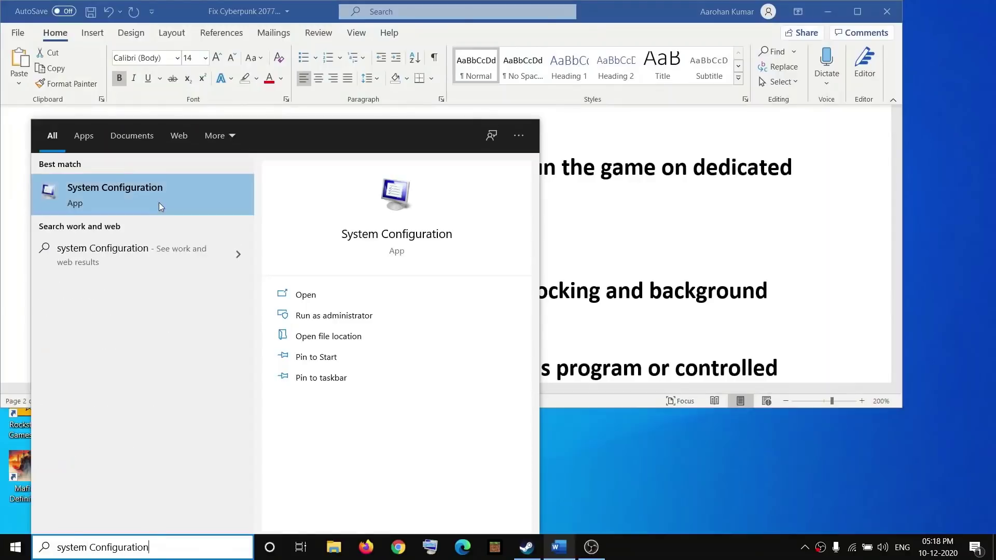
click(142, 192)
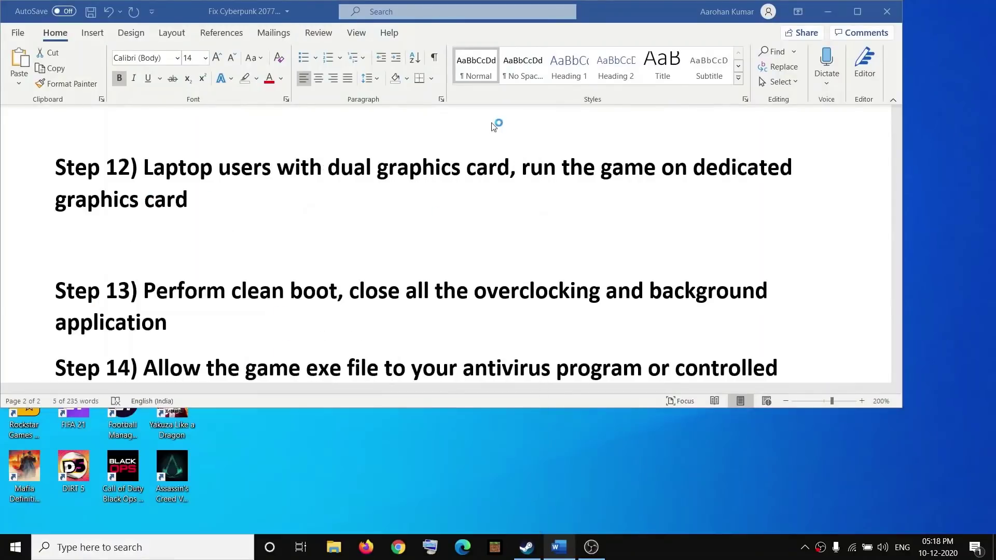
click(413, 175)
drag(420, 154, 369, 147)
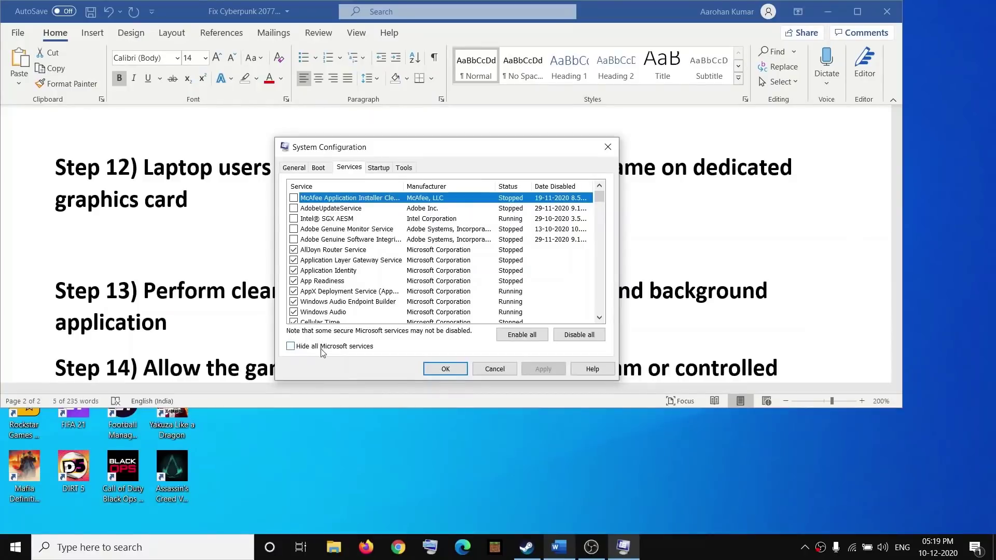
Hide all Microsoft services, disable the rest, apply, and exit without restarting.
click(291, 347)
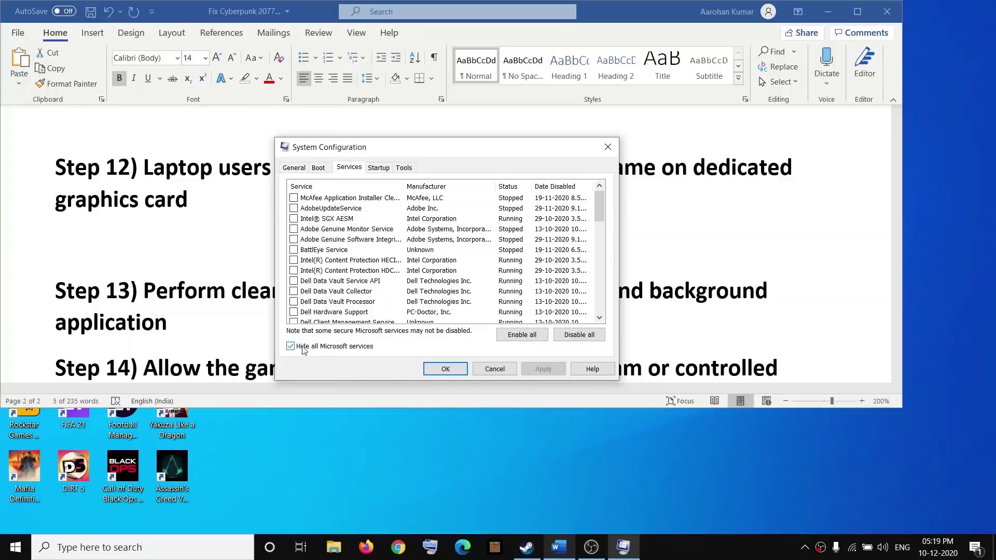
click(579, 335)
click(543, 368)
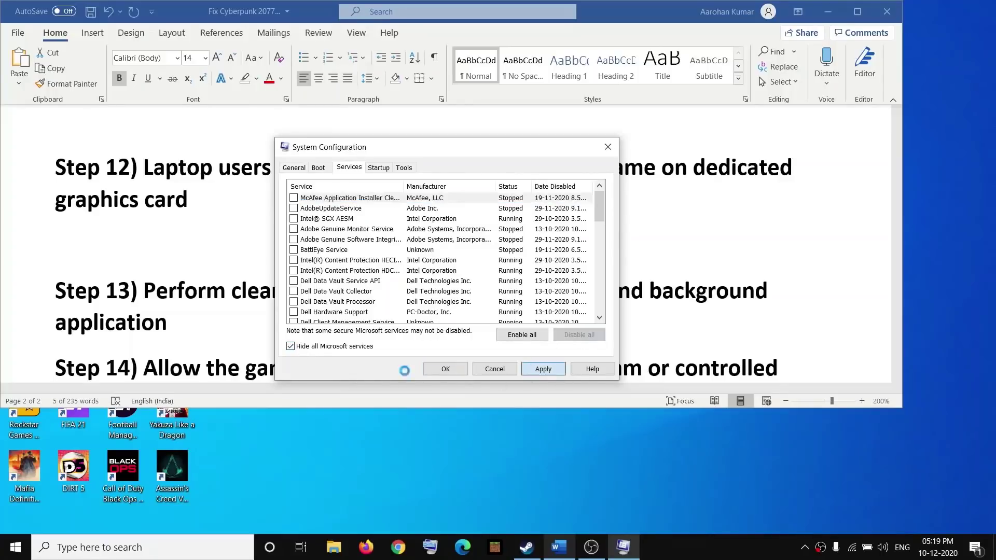
click(446, 369)
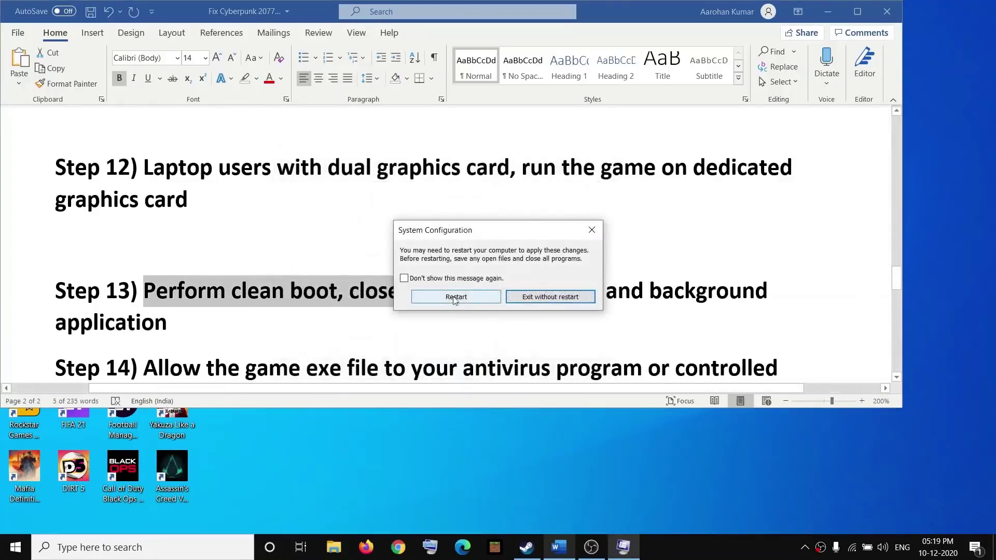
click(592, 229)
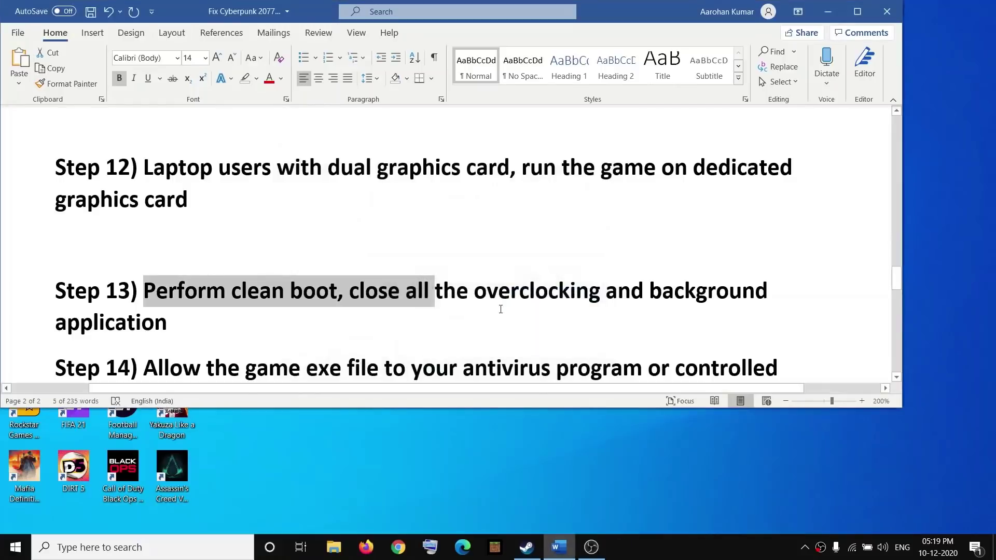
Open and close MSI Afterburner, highlighting Step 13's 'close all the overclocking' and 'background application' phrases.
click(485, 292)
drag(349, 292, 605, 293)
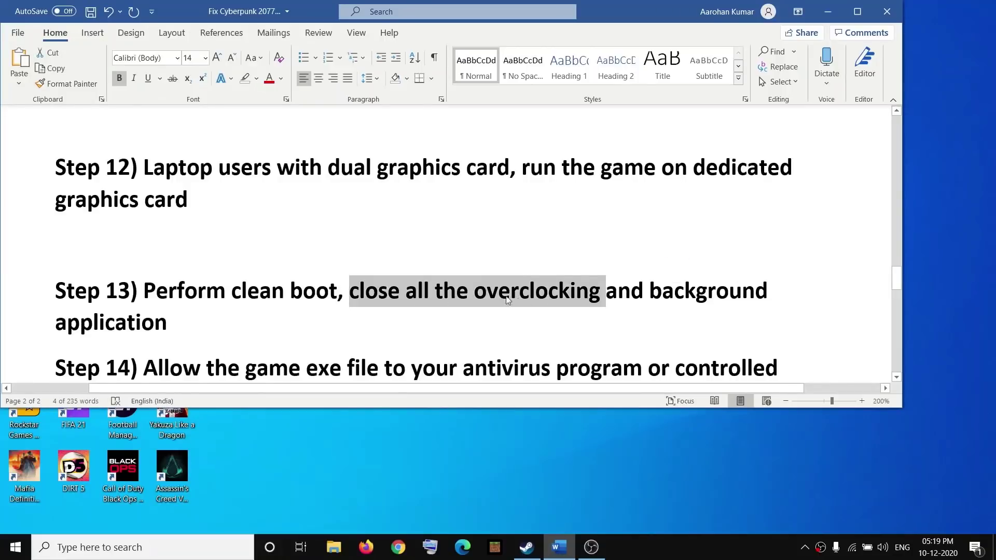
click(175, 550)
text(m)
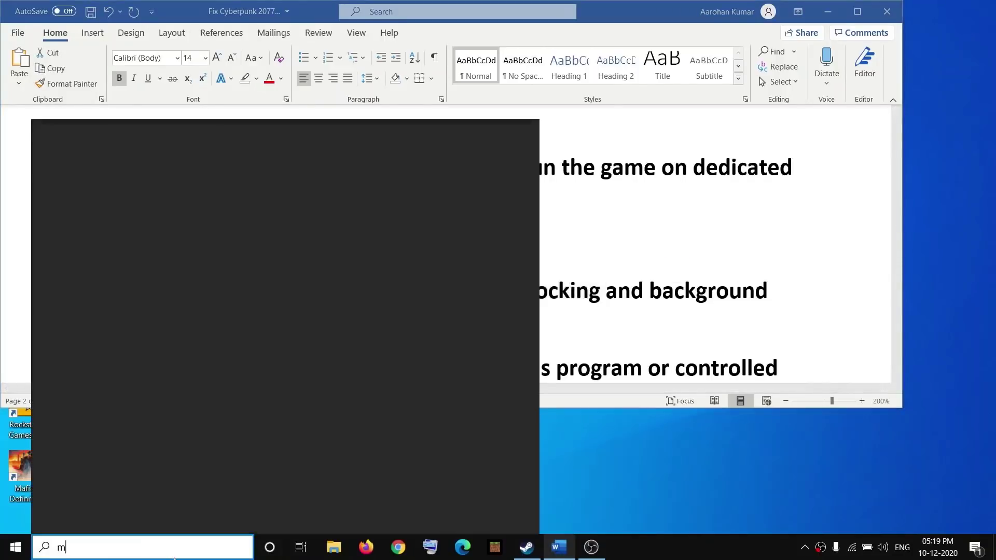
text(si)
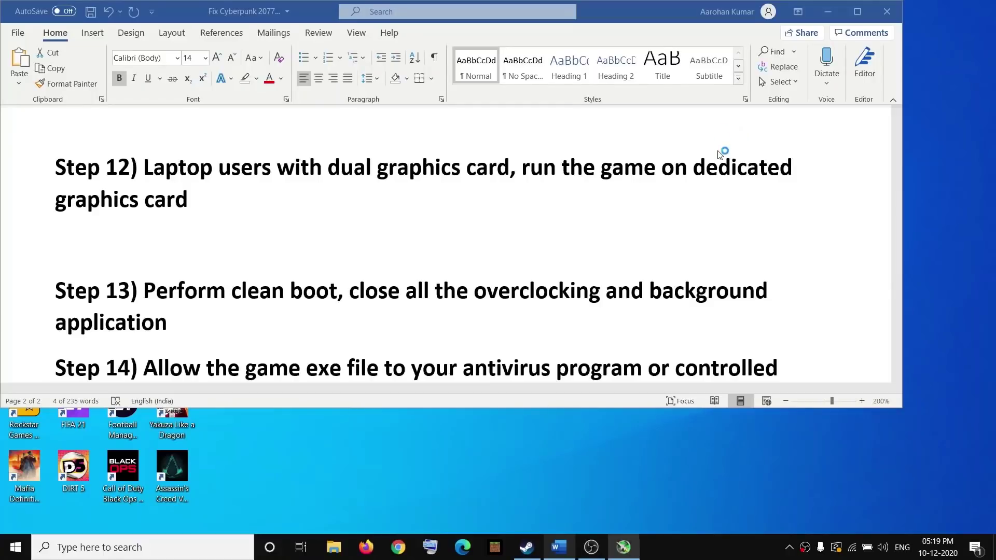
click(625, 81)
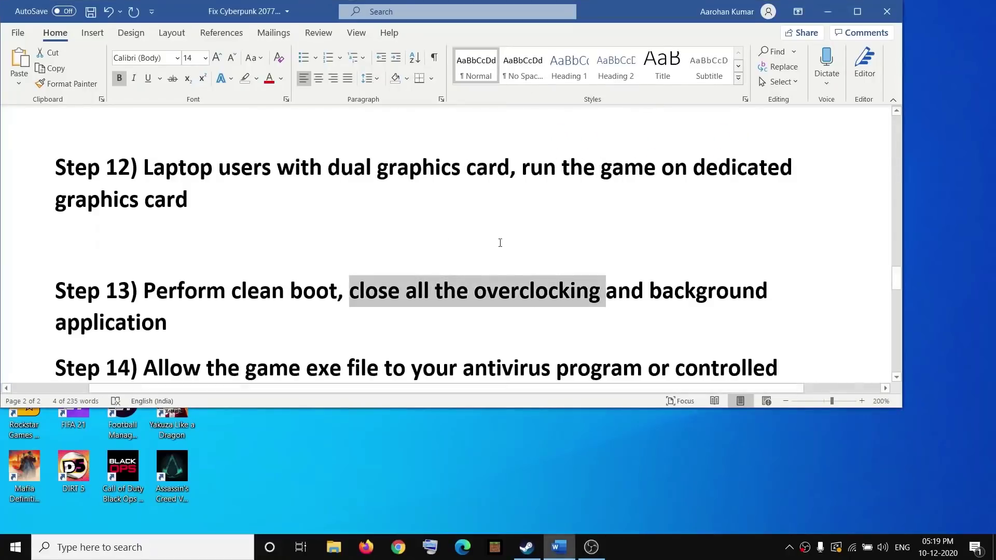
click(468, 296)
drag(349, 291, 605, 291)
drag(650, 294, 217, 318)
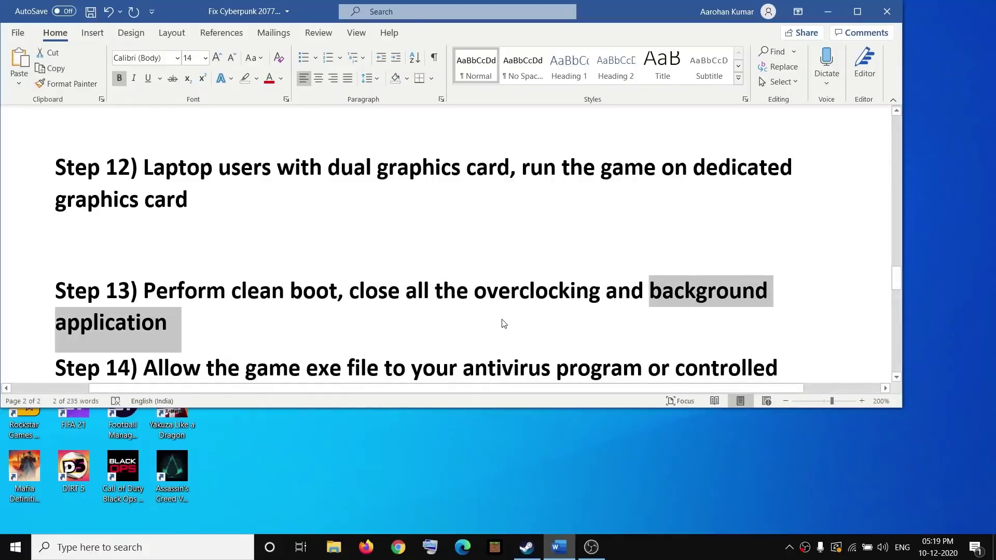
click(15, 547)
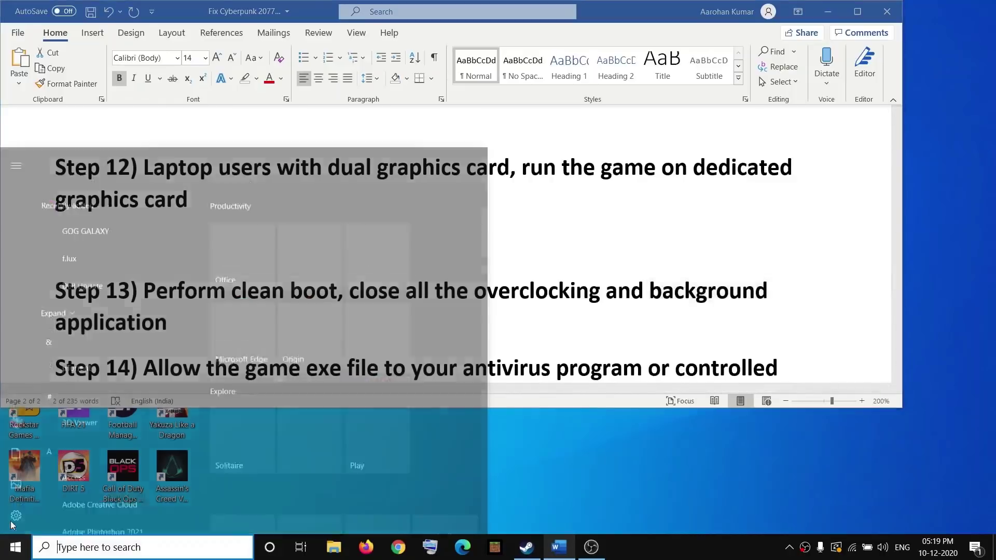
click(15, 487)
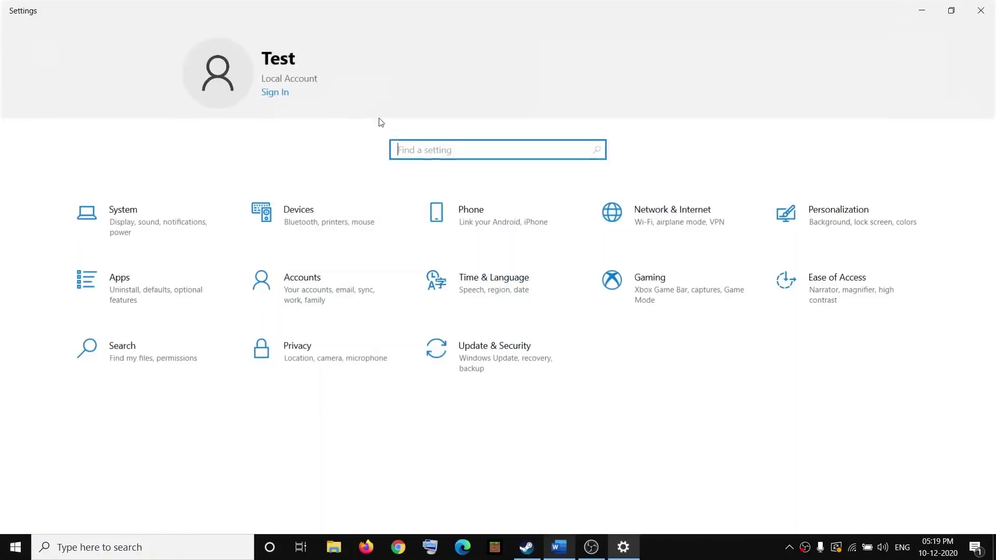
text(bac)
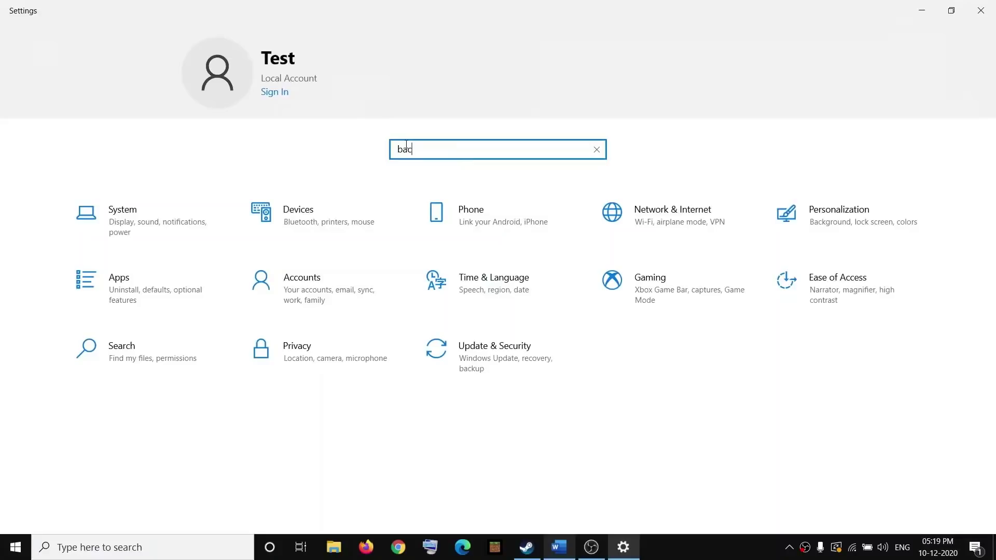
text(kgrou)
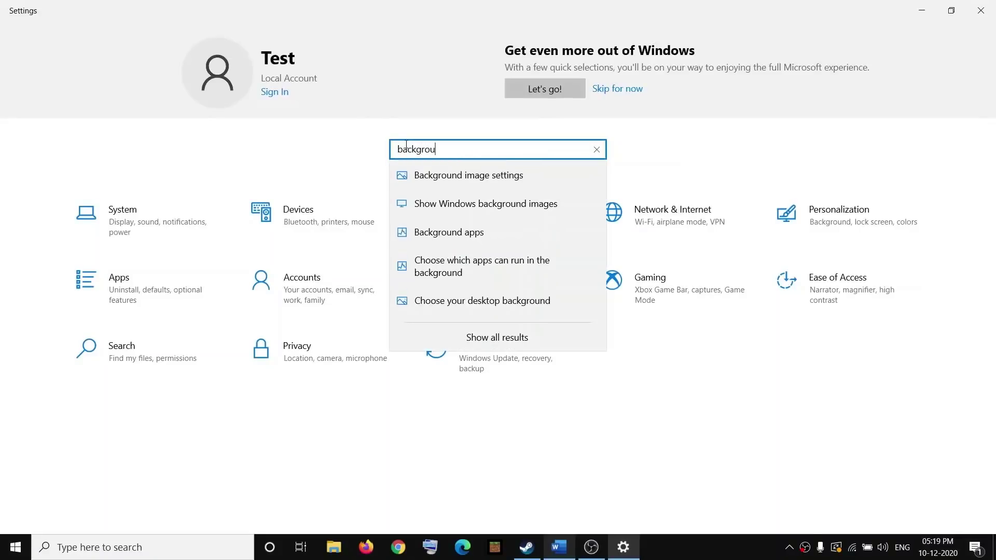
click(456, 237)
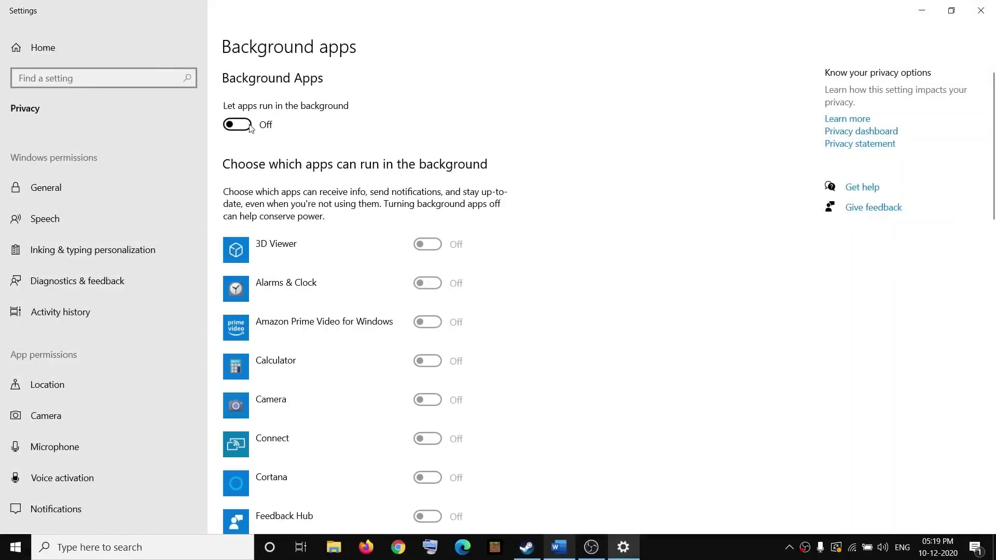
click(981, 10)
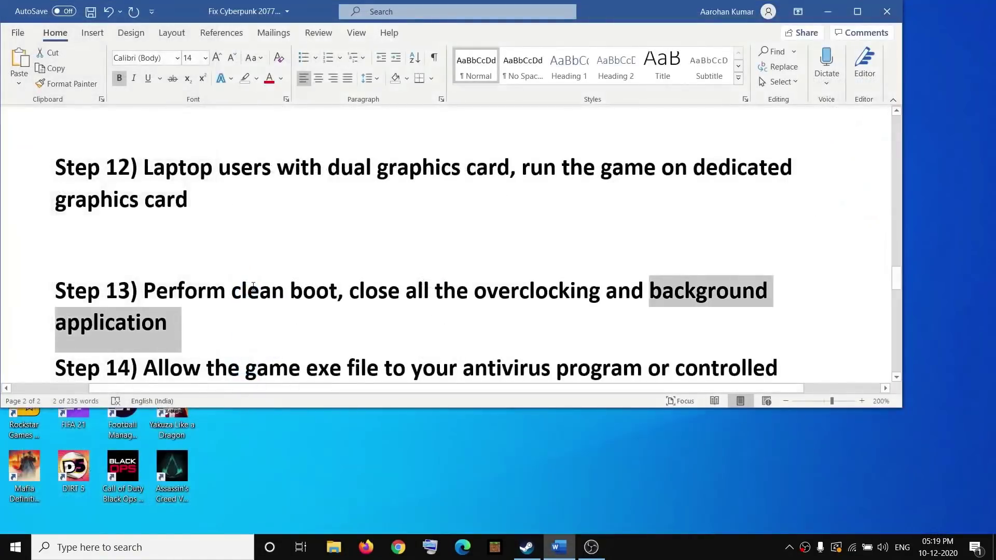
scroll(262, 285, down, 1)
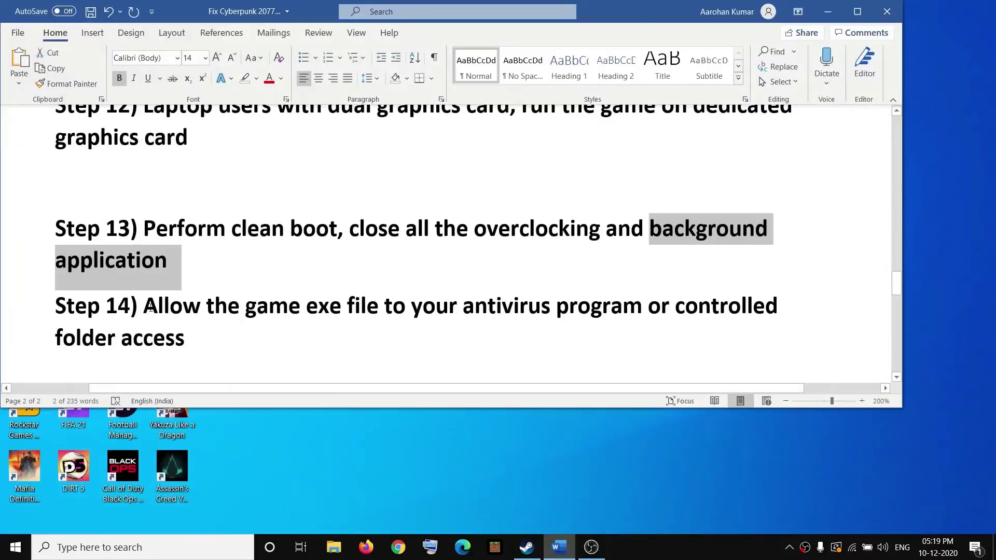
drag(150, 307, 617, 311)
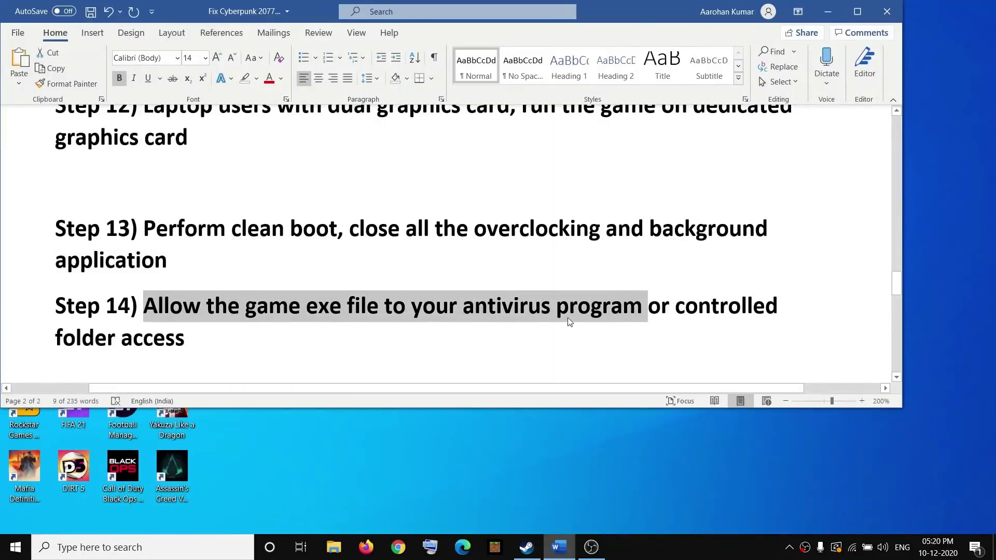
Highlight 'game exe file' and 'controlled folder access' in Step 14.
click(280, 315)
drag(245, 311, 382, 313)
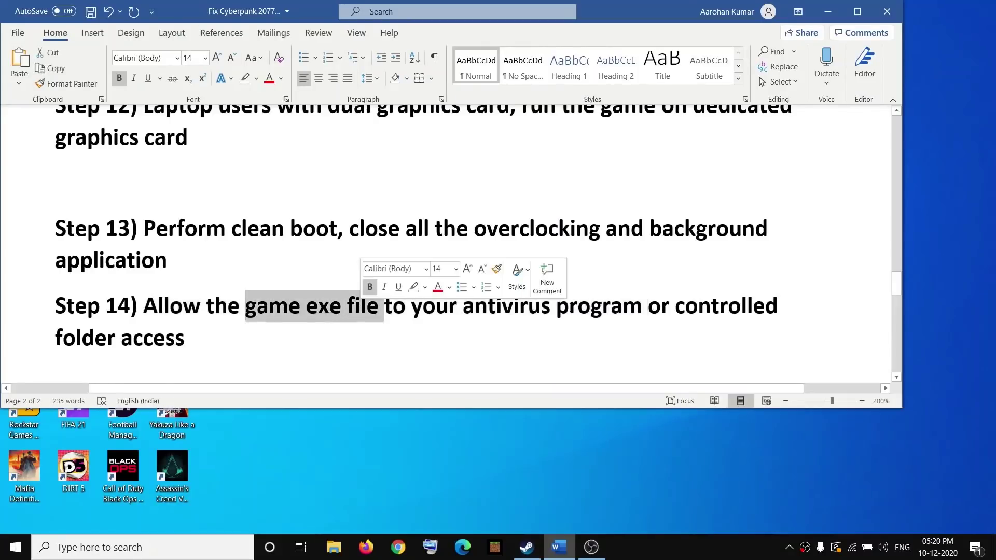
drag(675, 311, 762, 333)
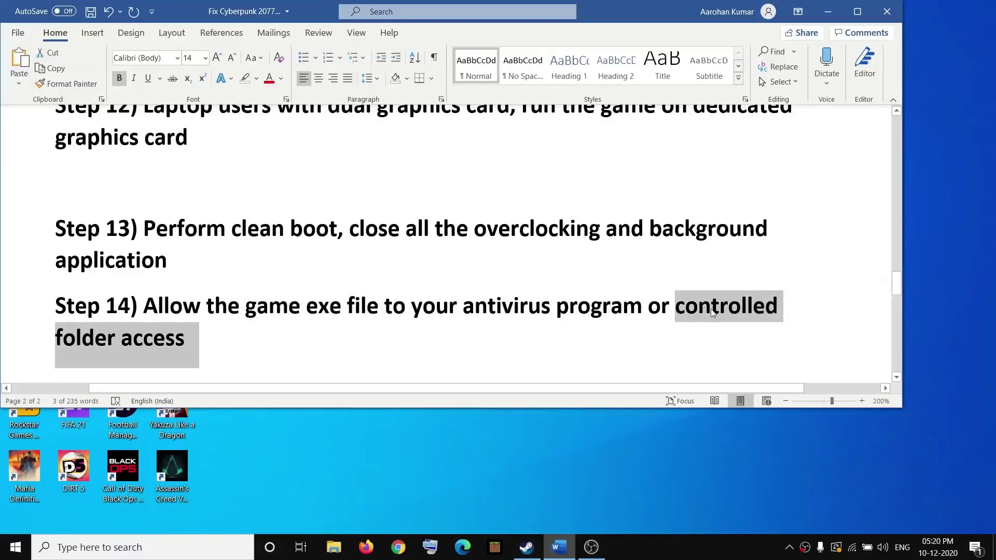
Go through Settings > Update & Security > Windows Security > Virus & threat protection to Manage ransomware protection.
click(15, 548)
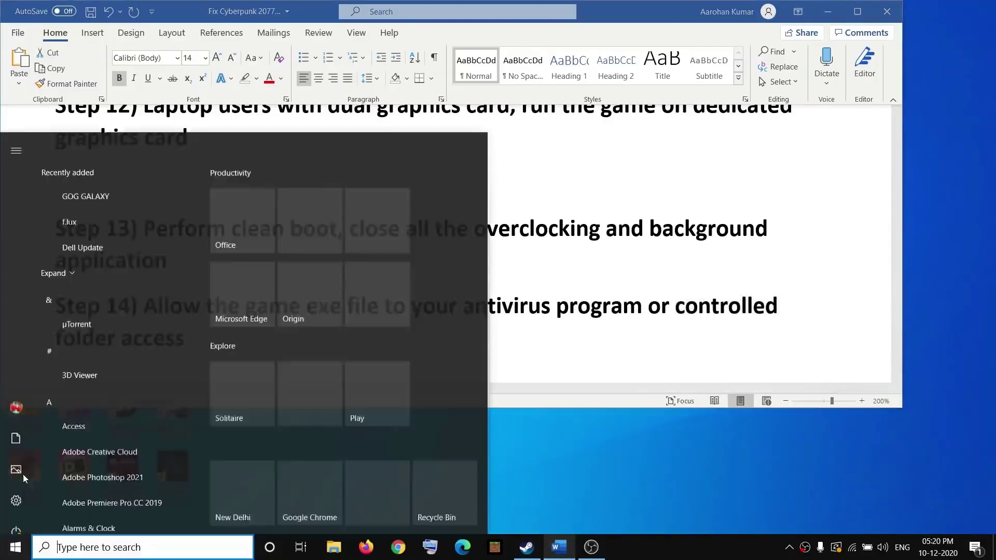
click(32, 490)
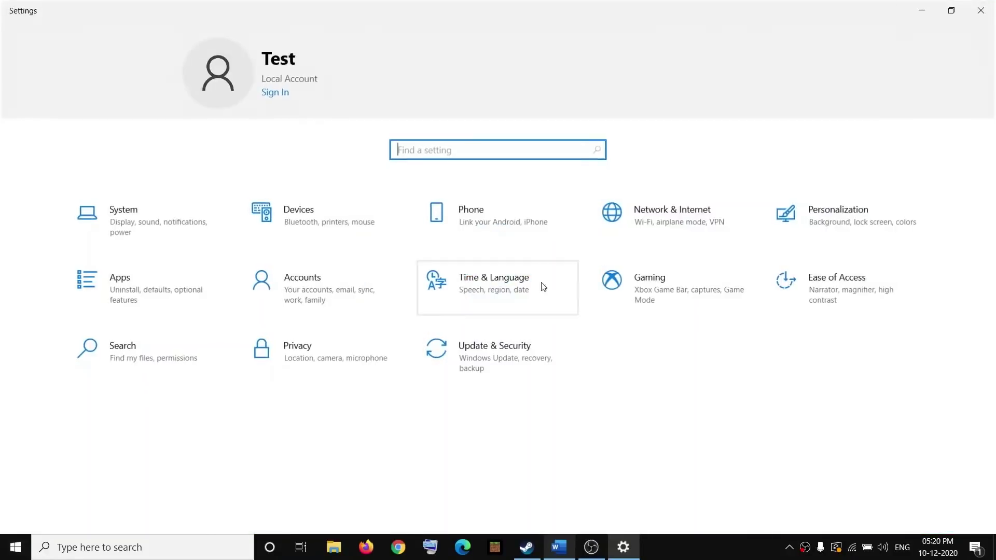
click(505, 358)
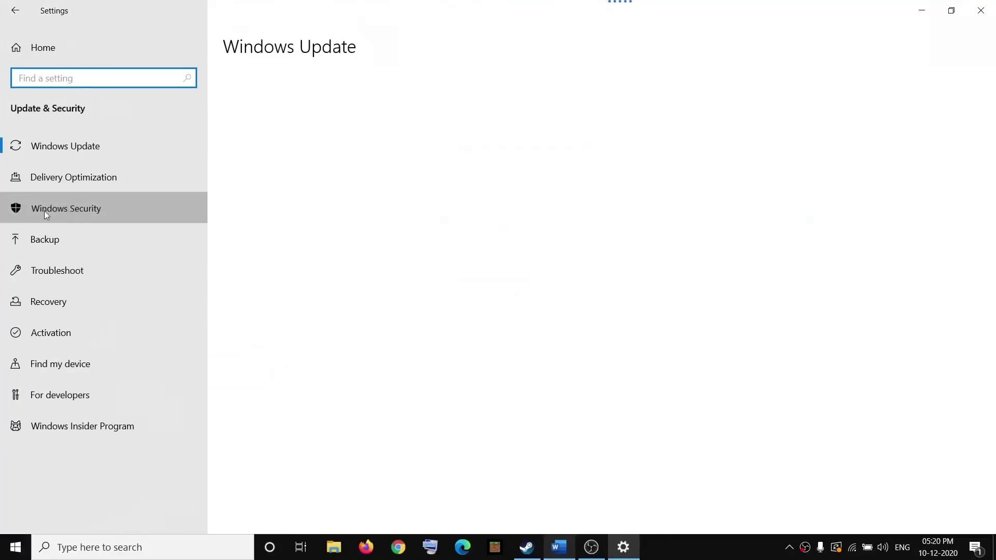
click(68, 210)
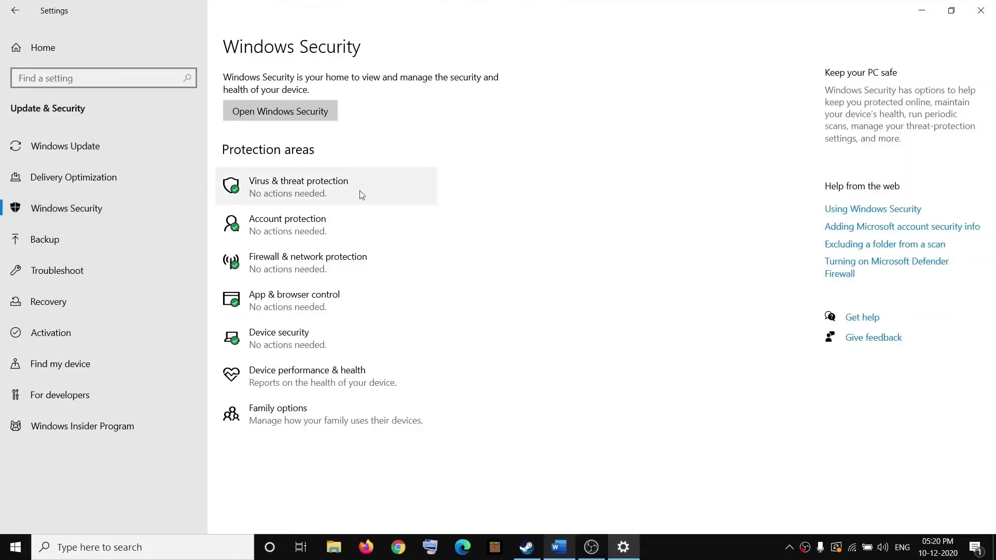
click(421, 194)
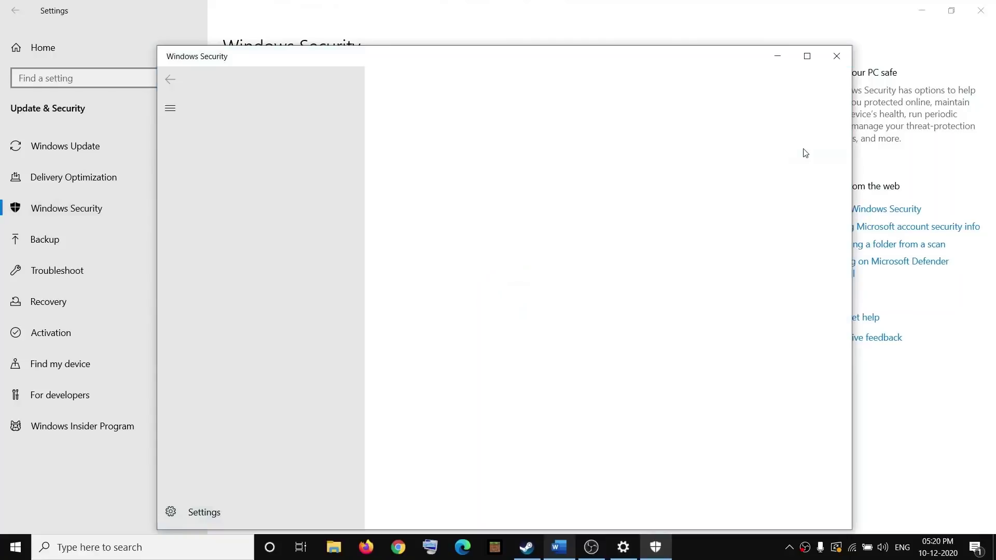
scroll(808, 153, down, 1)
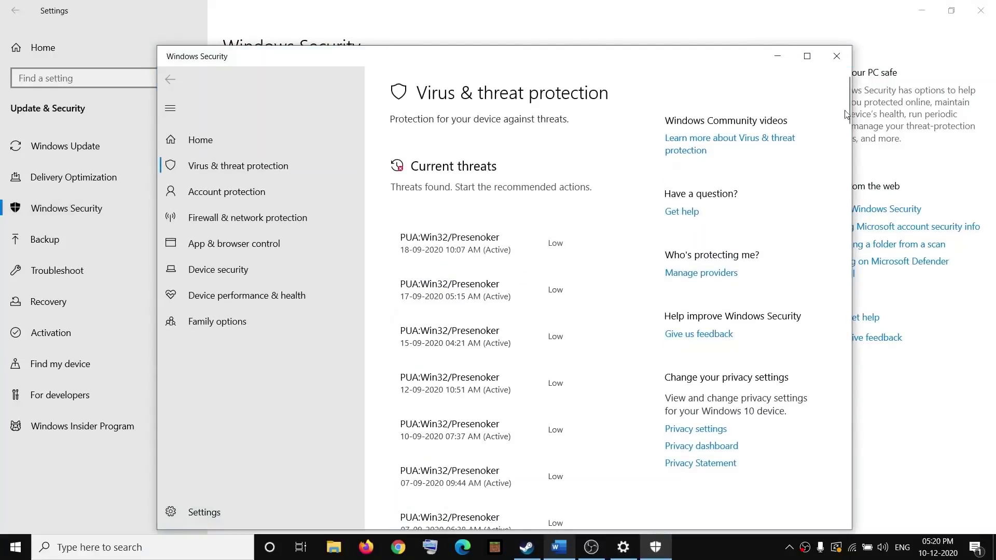
drag(849, 107, 848, 502)
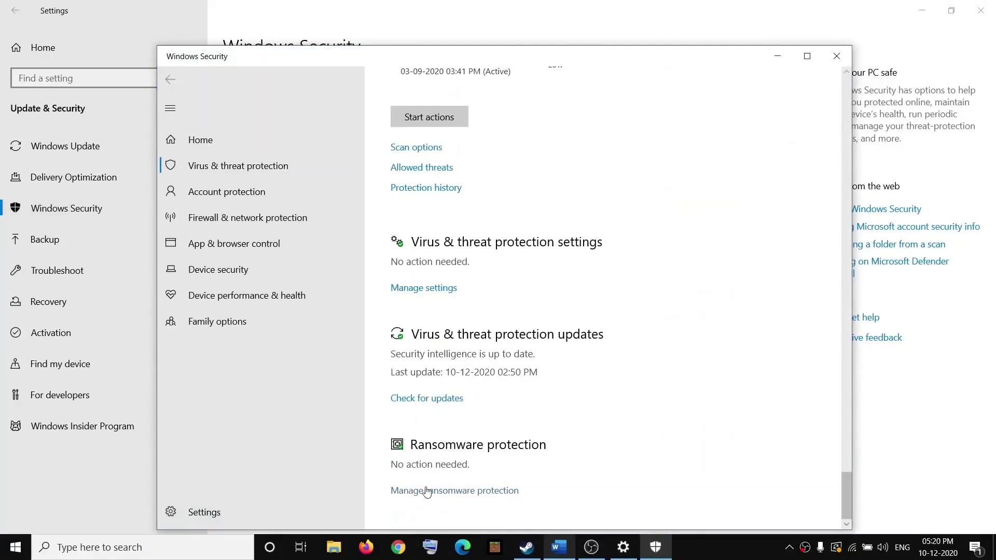
click(463, 497)
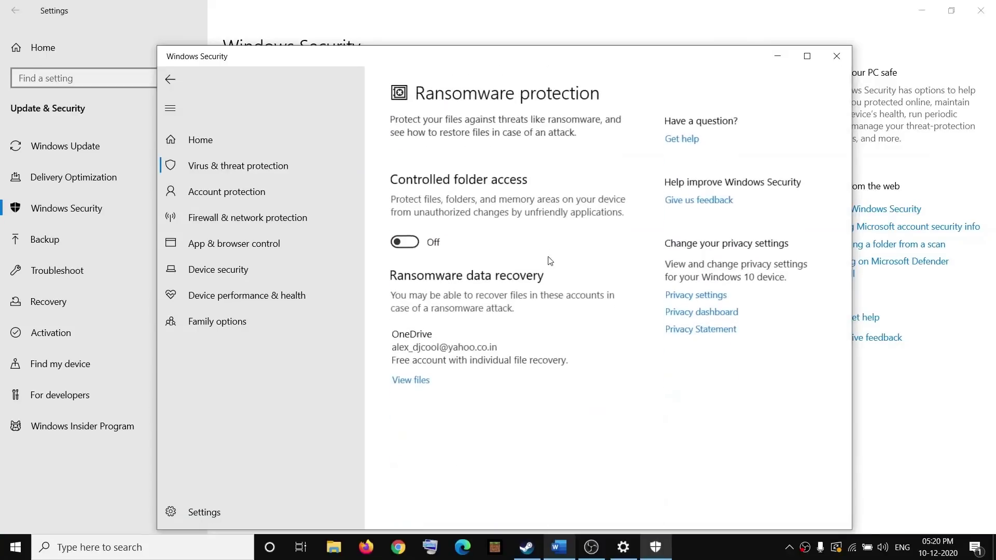
Turn Controlled folder access On, approve admin prompts, and browse to add an allowed app.
click(410, 242)
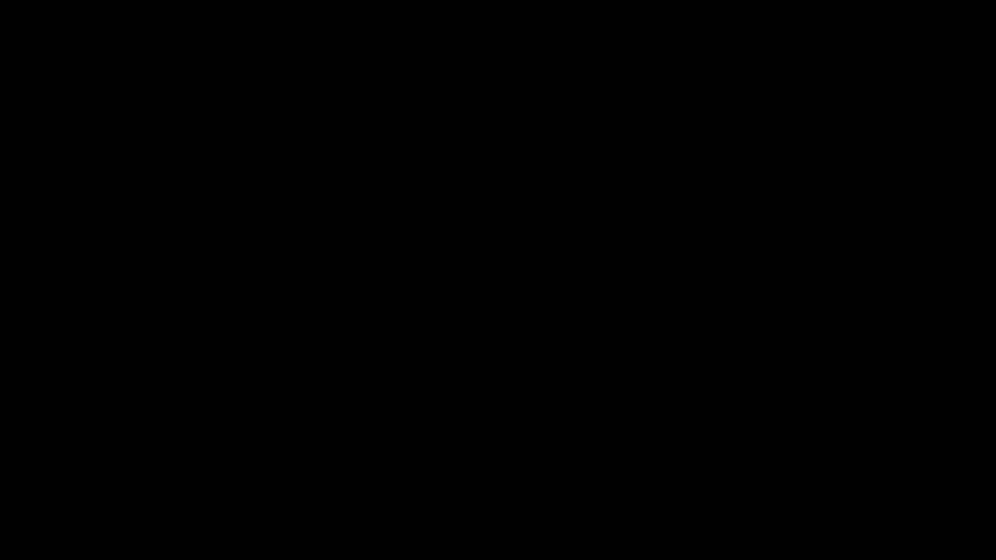
click(510, 191)
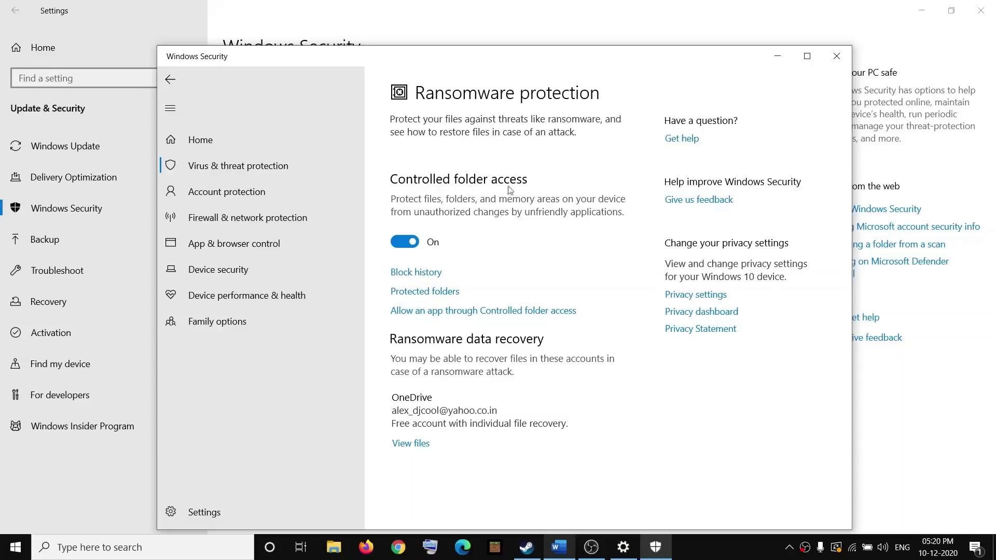
click(509, 313)
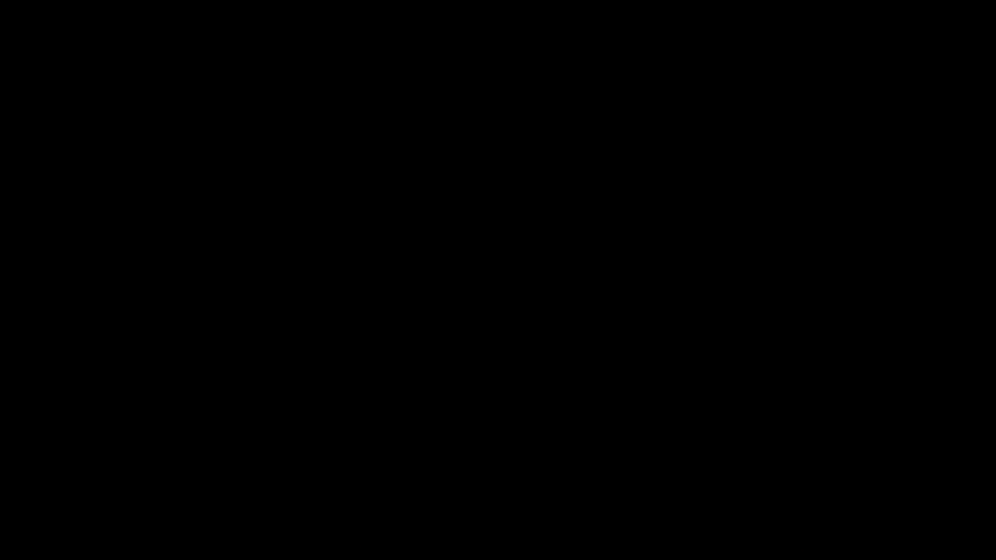
click(520, 207)
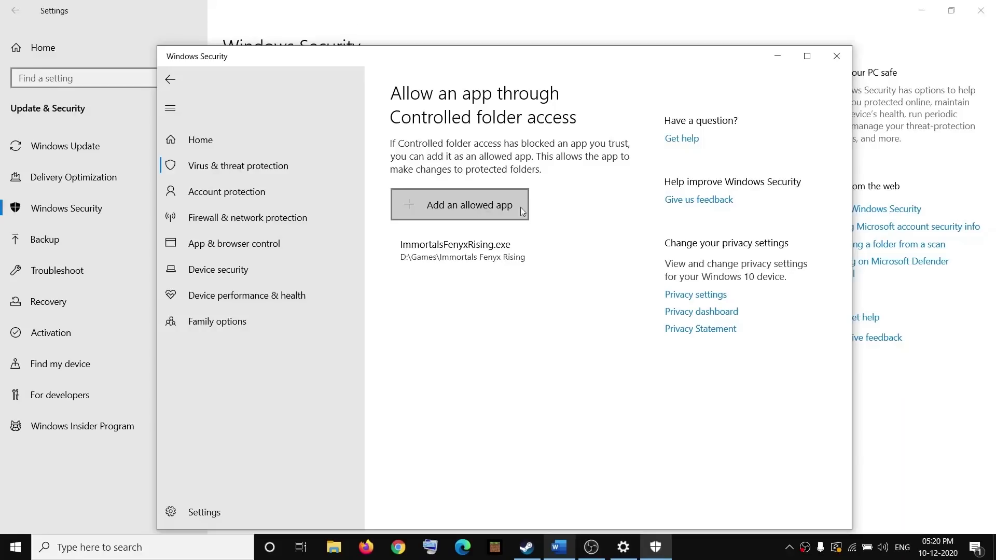
click(485, 209)
click(467, 257)
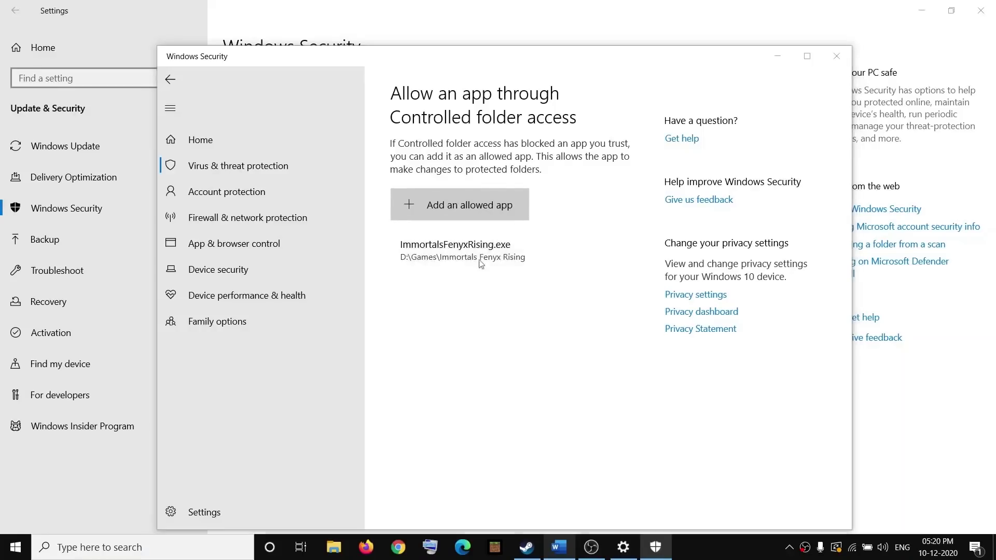
Browse drive D to SteamLibrary\steamapps\common\Cyberpunk 2077.
click(220, 286)
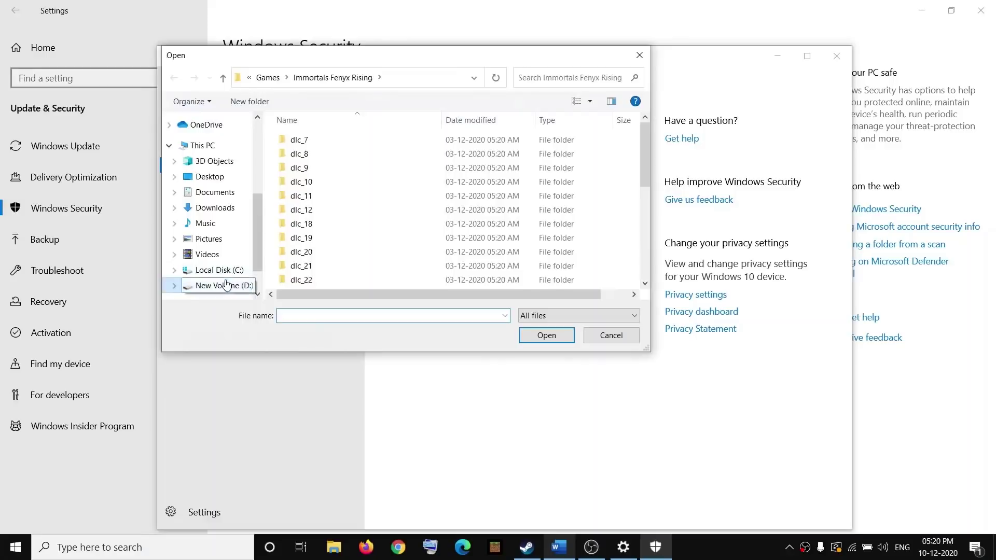
scroll(336, 266, down, 5)
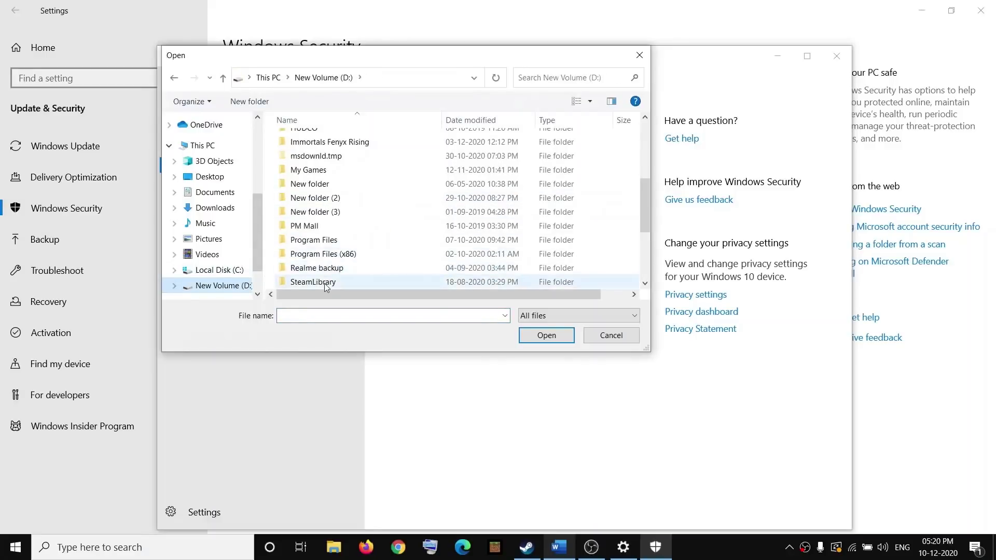
double_click(322, 281)
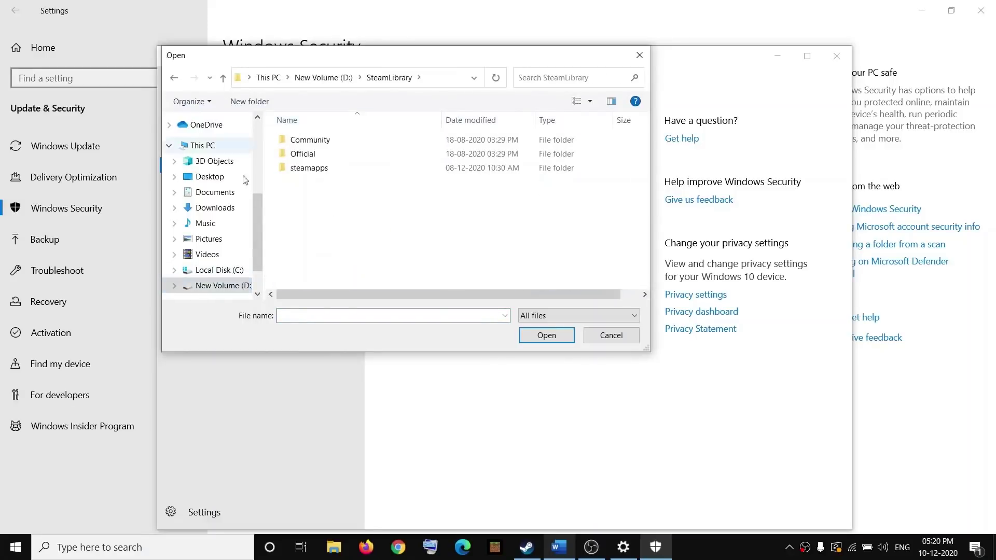
double_click(311, 168)
double_click(311, 139)
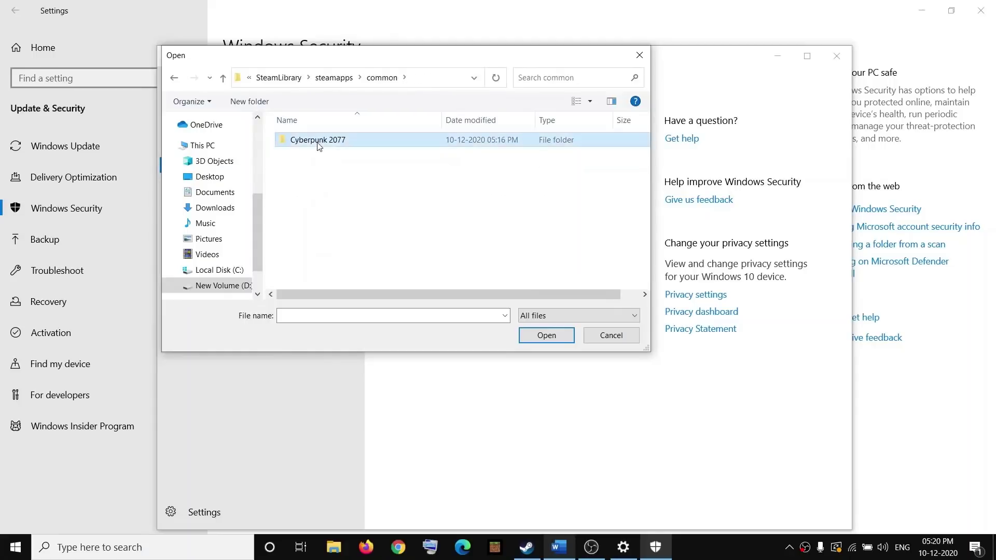
double_click(318, 146)
click(313, 211)
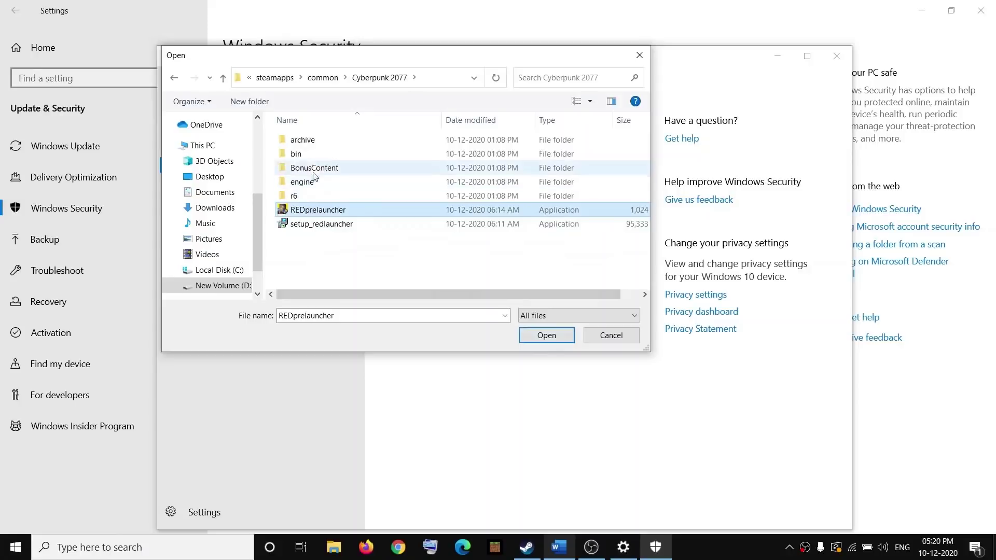
Add Cyberpunk2077.exe from bin\x64 as an allowed app and close Windows Security.
double_click(337, 153)
double_click(305, 145)
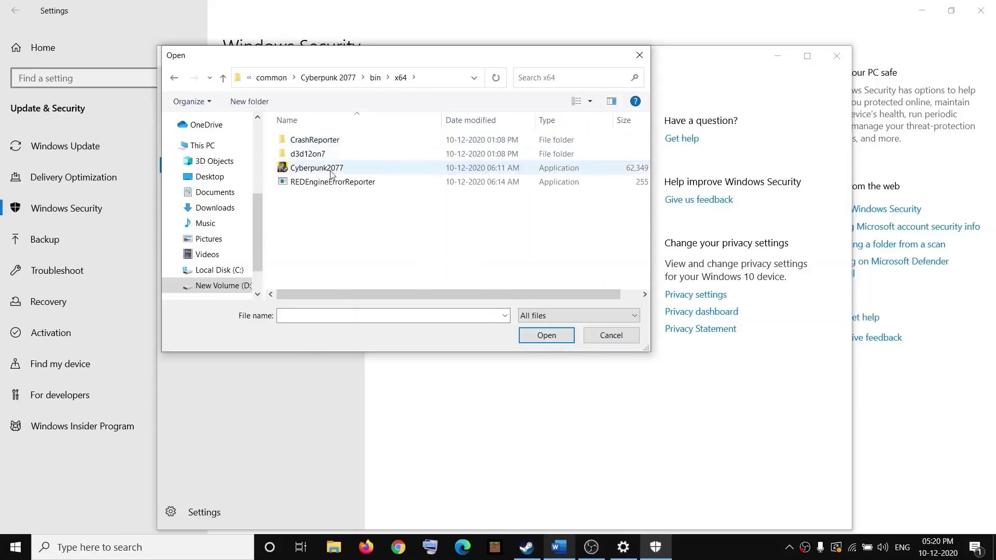
click(306, 168)
click(546, 336)
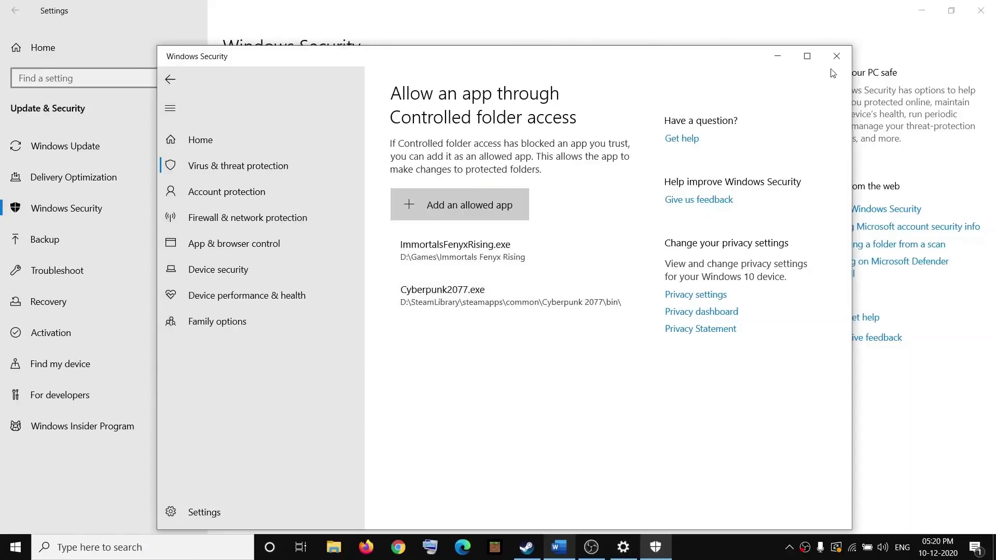
click(836, 56)
Return to the guide and highlight Step 15's instruction 'Uninstall and reinstall the game'.
click(981, 10)
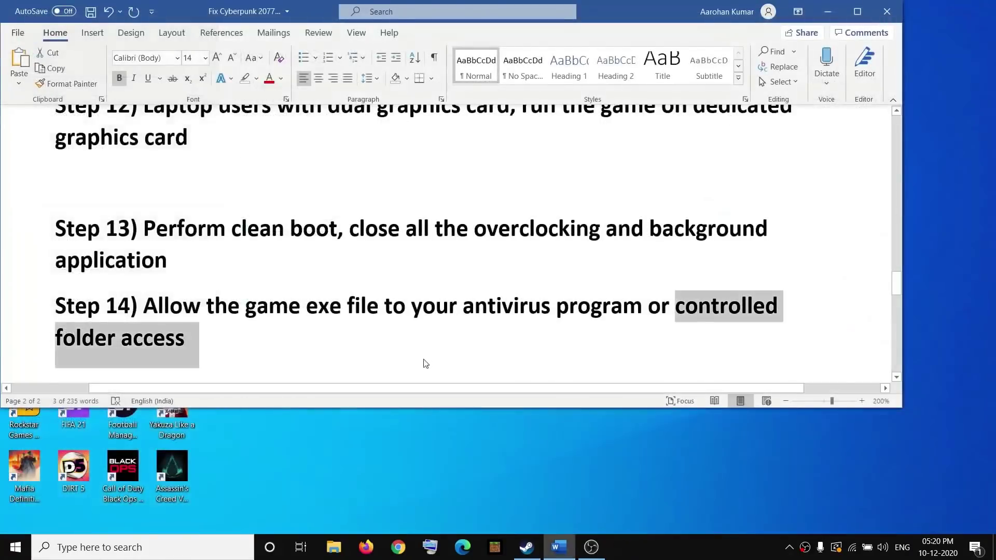
scroll(238, 306, down, 2)
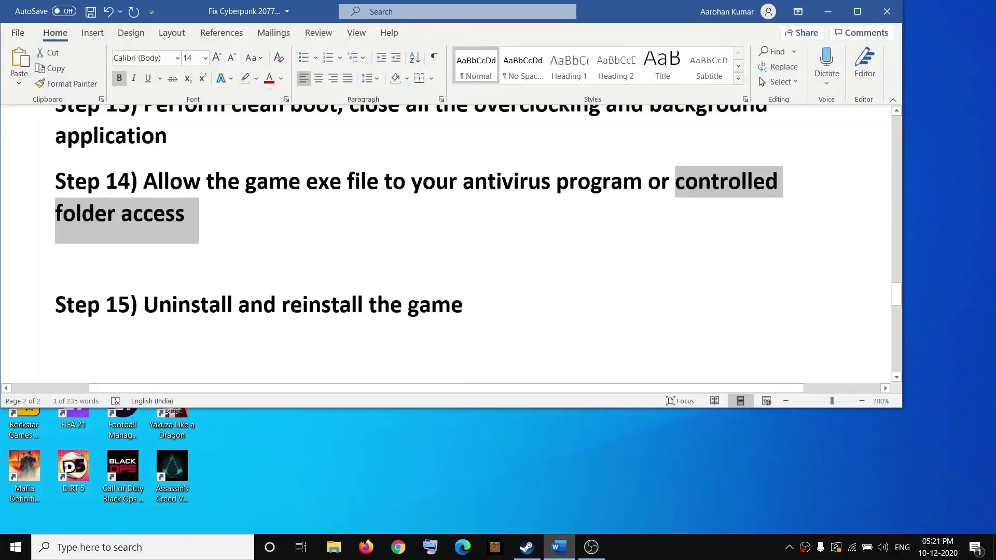
drag(145, 305, 442, 310)
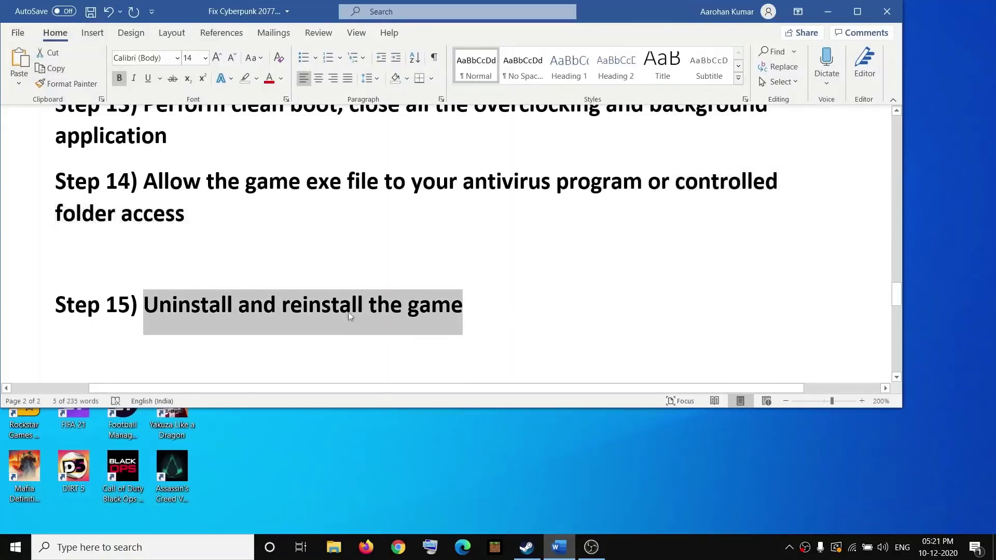
click(527, 548)
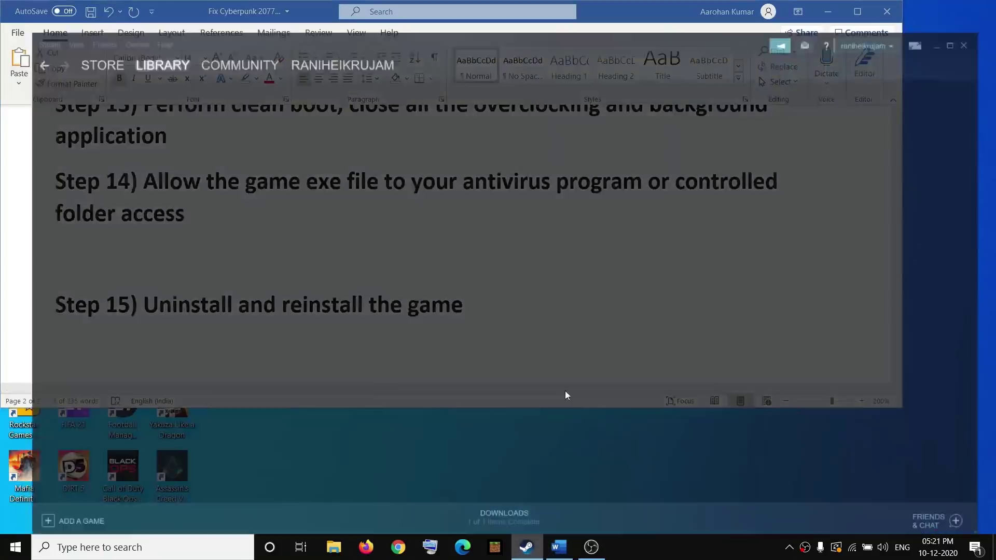
right_click(90, 164)
click(134, 242)
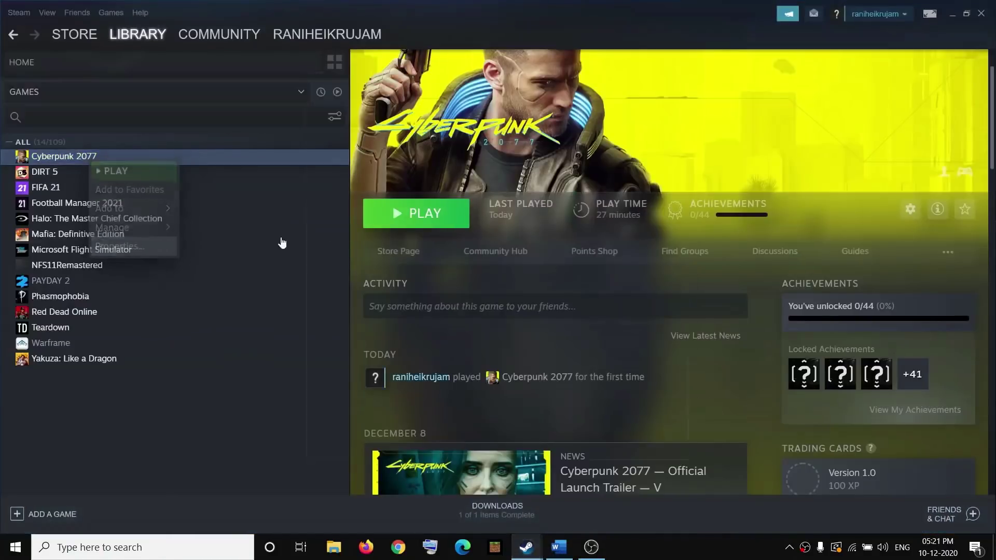
click(464, 92)
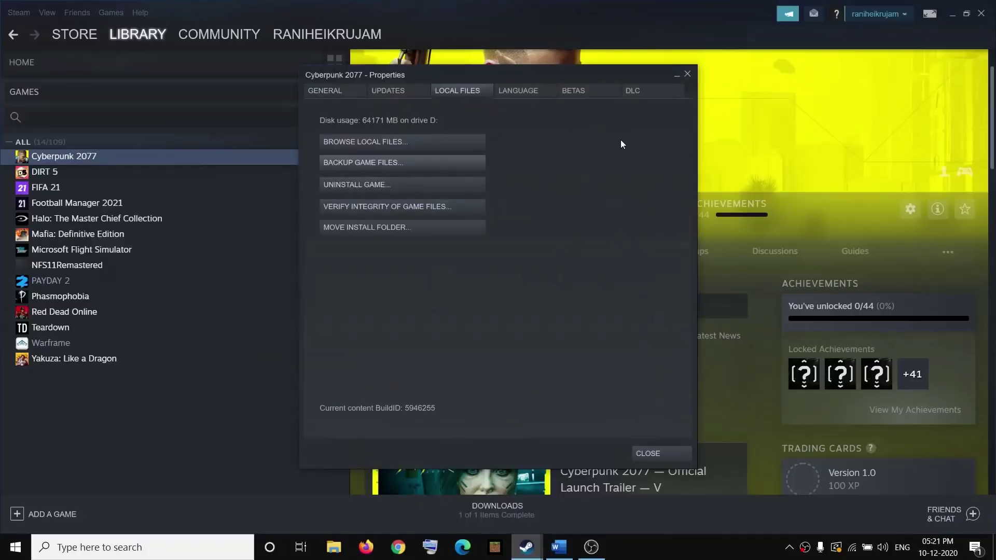
key(super+d)
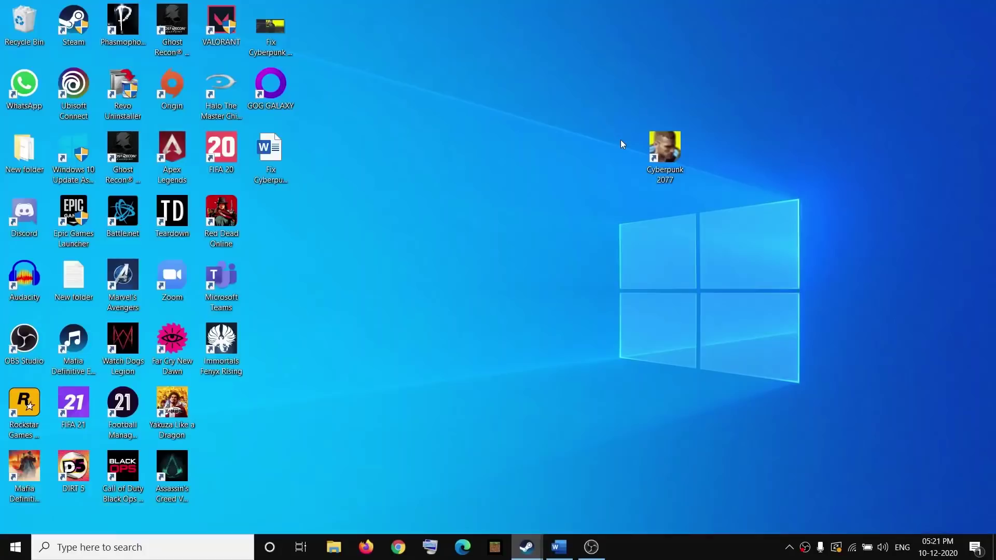
key(super+d)
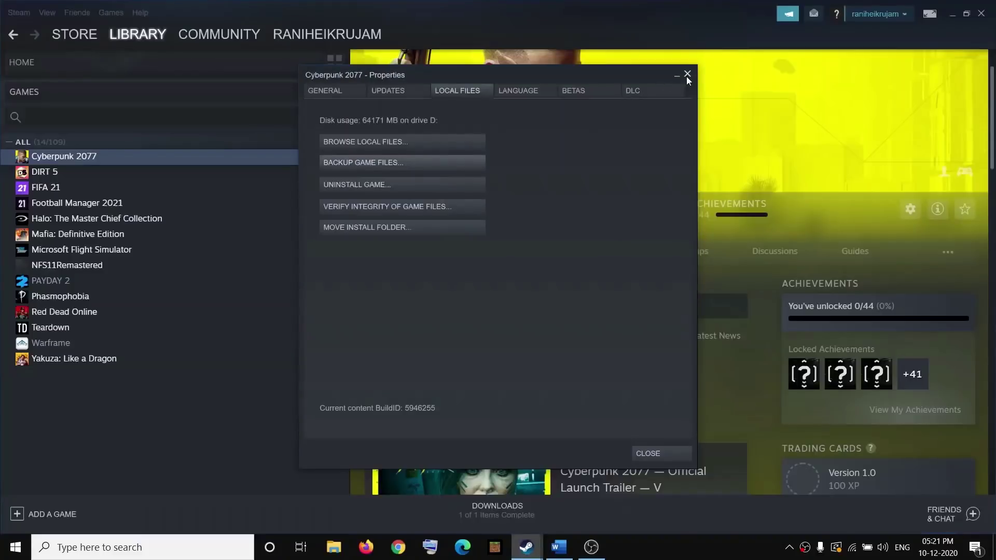
click(687, 75)
Go to Step 16 and highlight 'you will lose your data and applications' in the red warning.
click(554, 551)
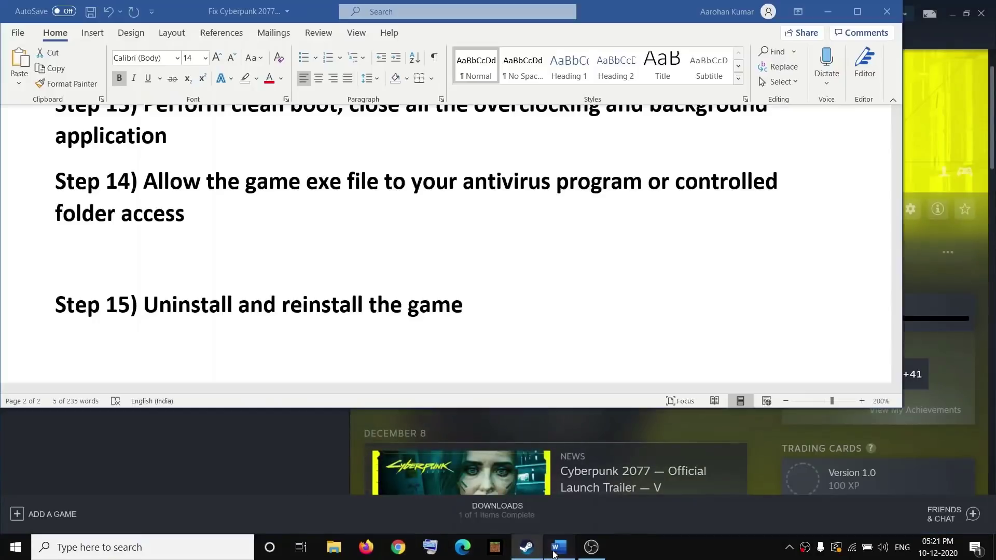
scroll(288, 302, down, 2)
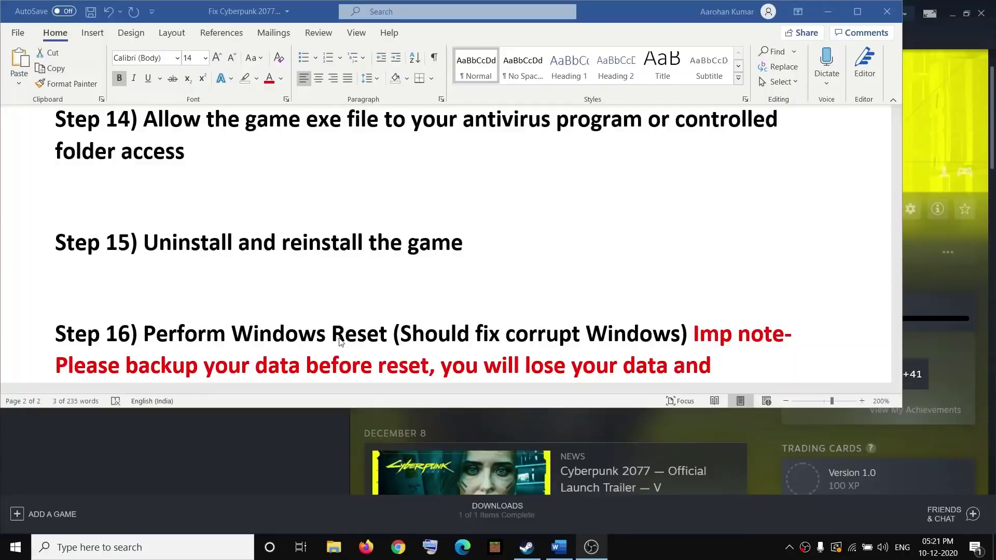
scroll(493, 328, down, 2)
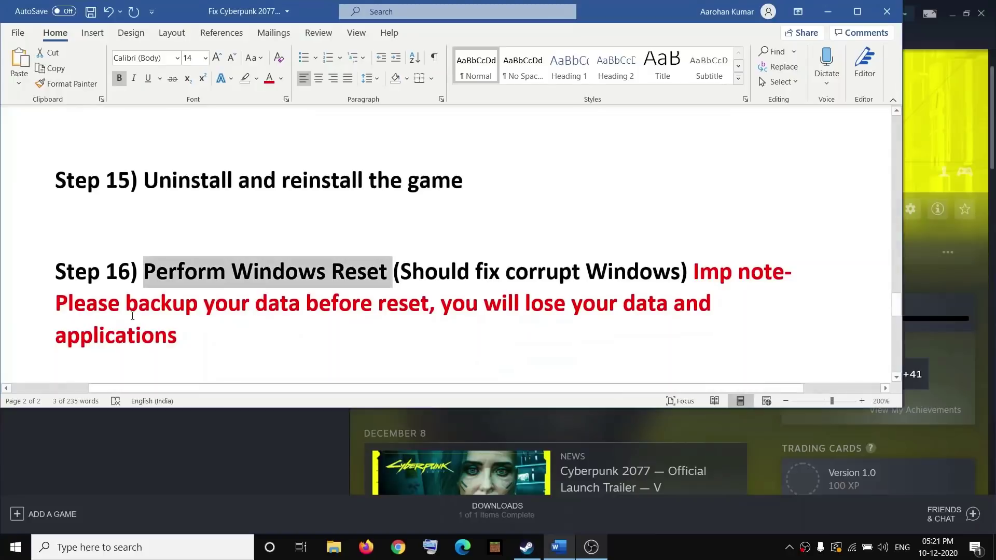
drag(133, 305, 351, 306)
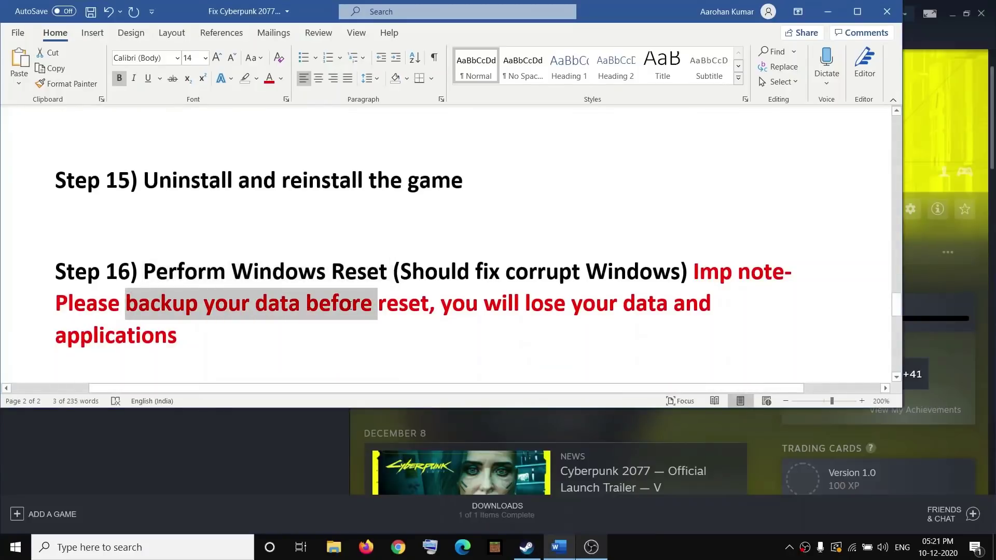
click(441, 307)
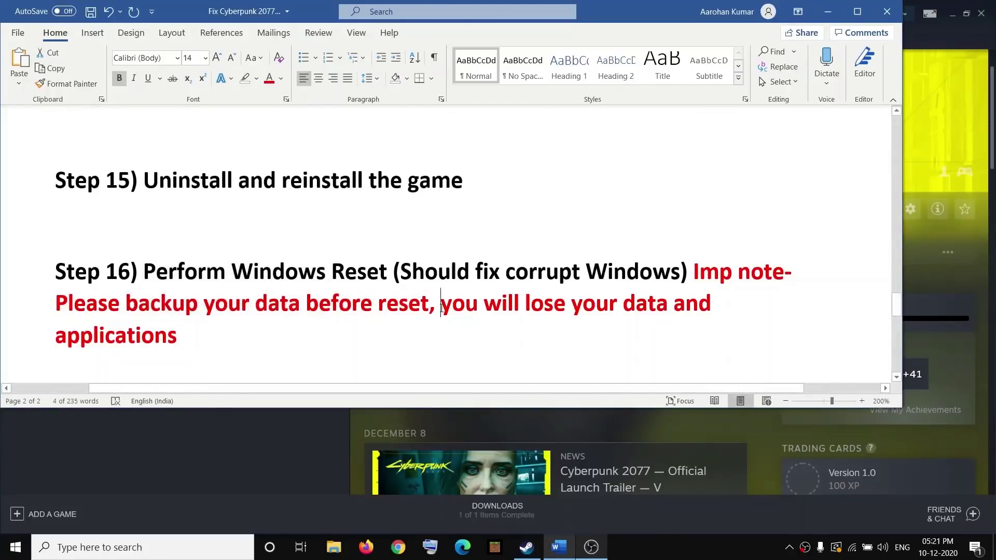
drag(442, 307, 179, 338)
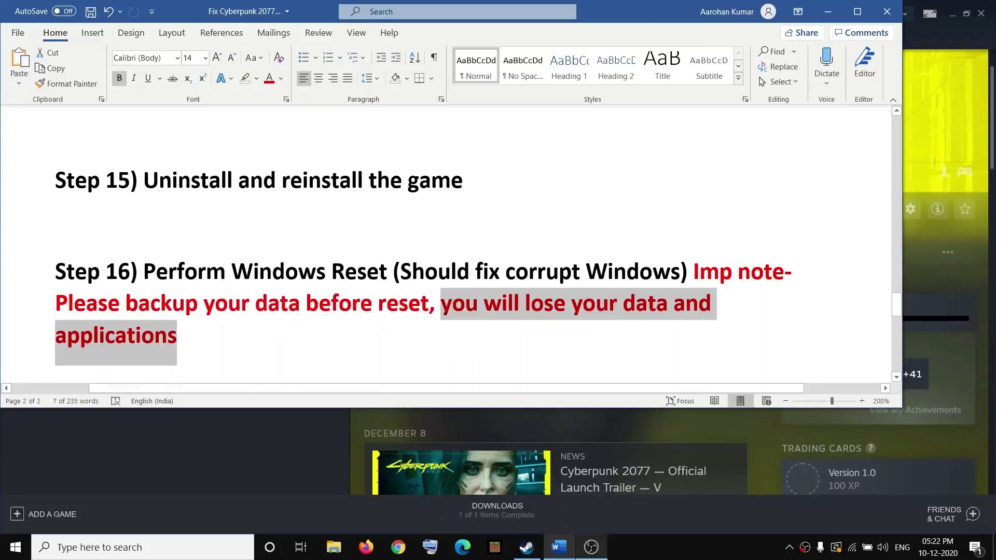
click(14, 548)
Search Settings for 'reset', start Reset this PC, choose Remove everything, then cancel.
click(14, 492)
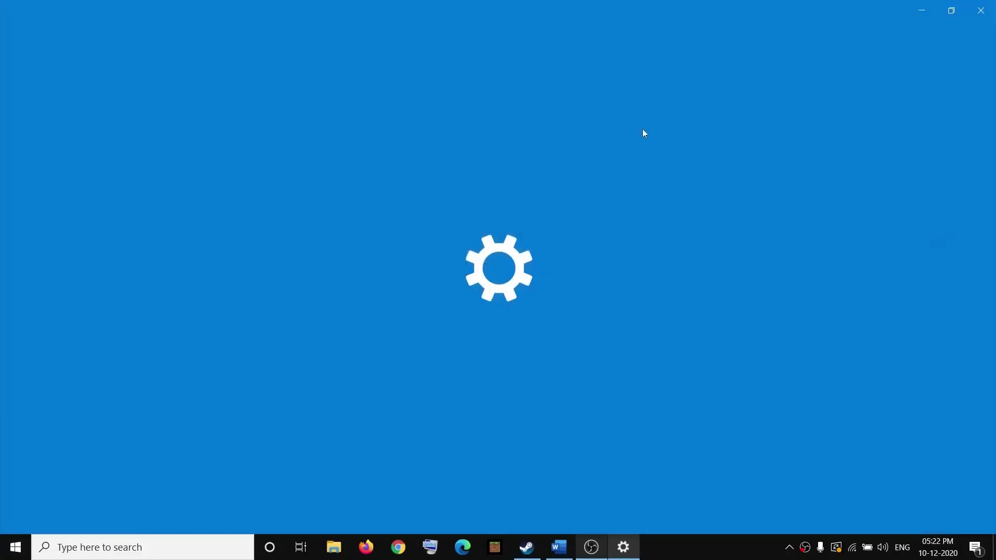
text(res)
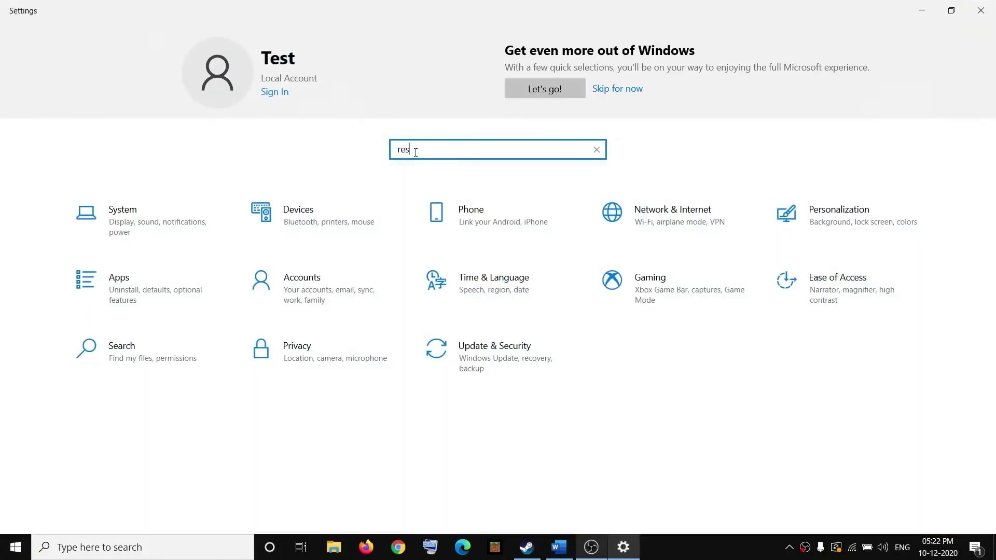
text(et)
click(441, 176)
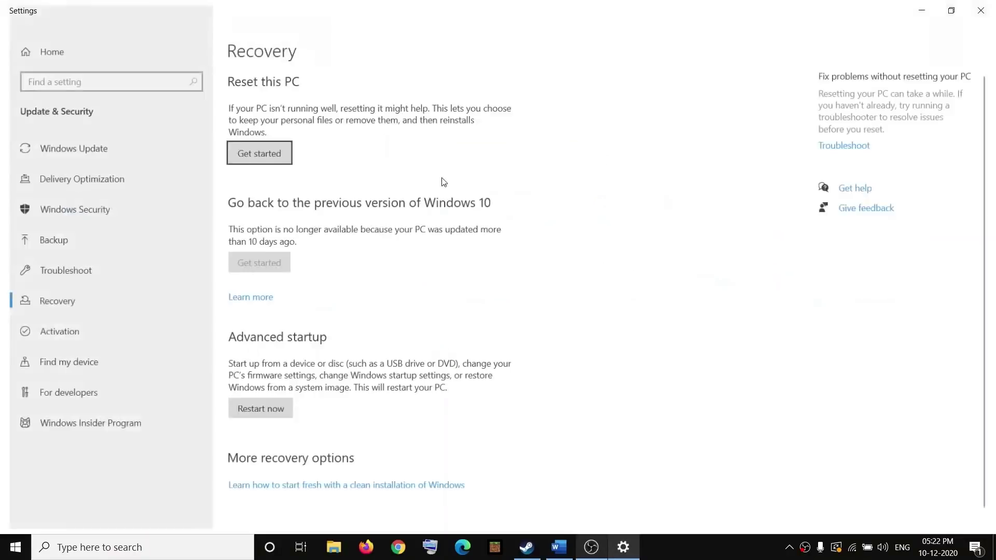
click(240, 150)
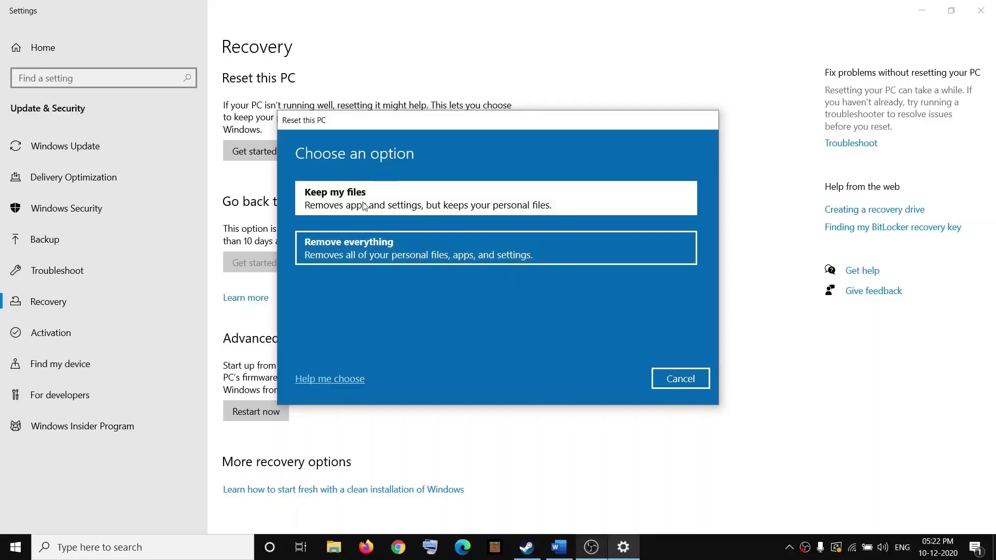
click(374, 249)
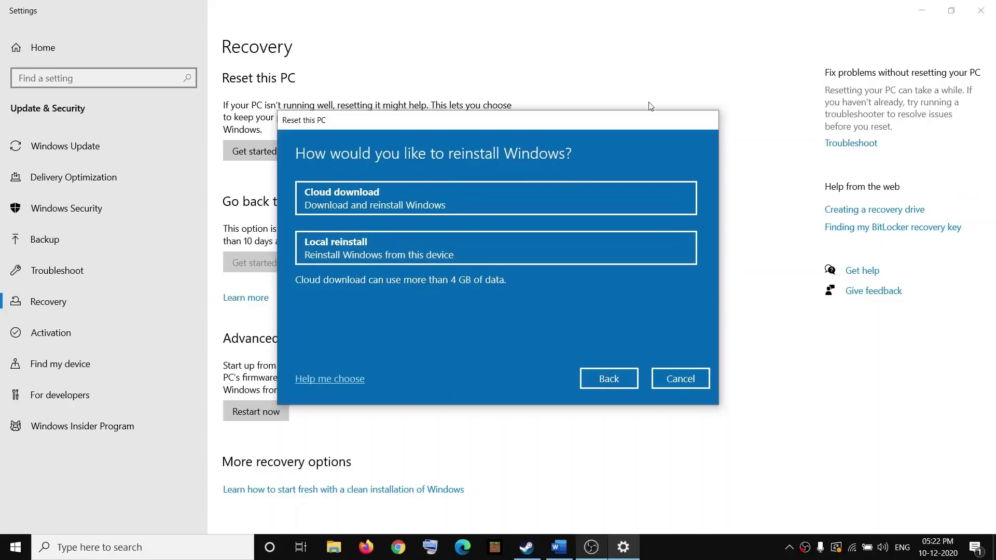
click(680, 379)
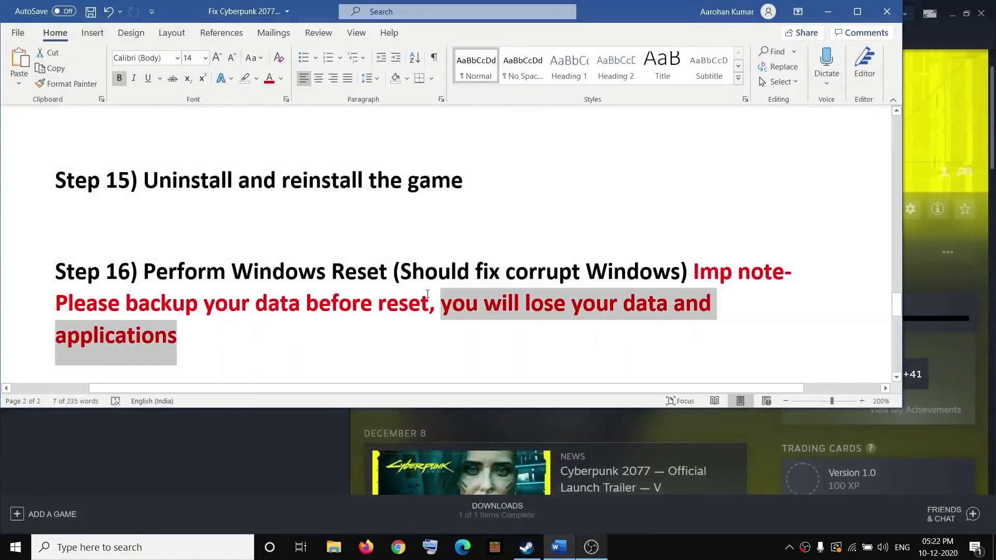
Clear the selection and scroll back up to the red title on page 1.
click(200, 339)
scroll(445, 327, up, 15)
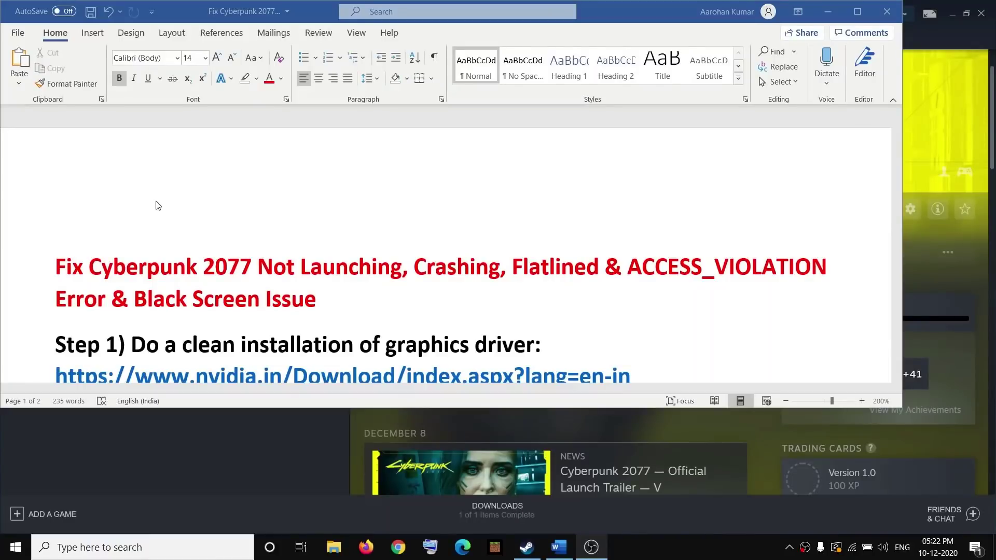